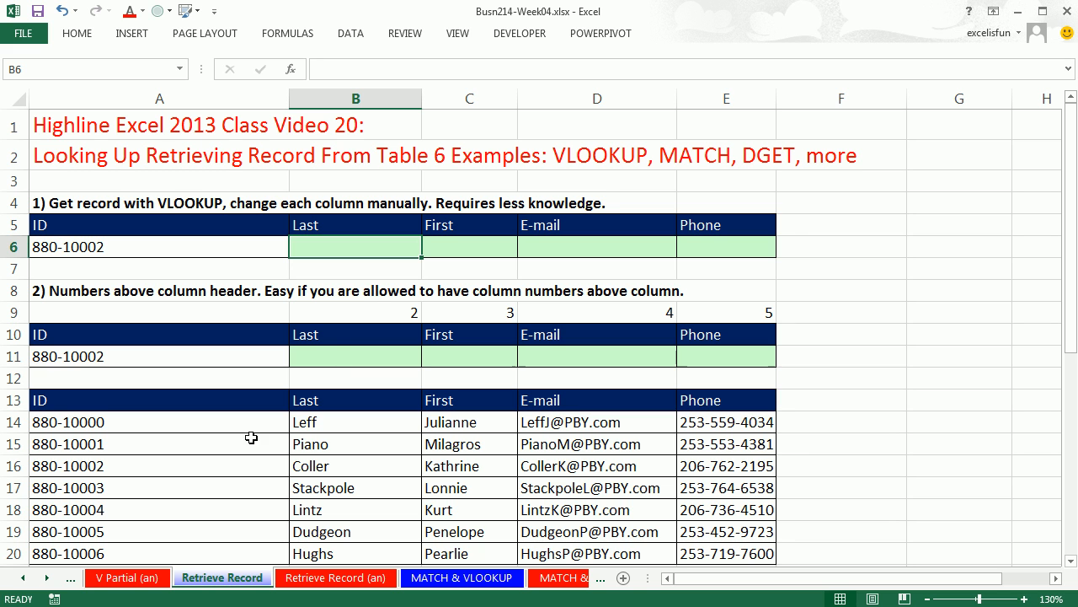
Step: Choose the fourth ID from the list in cell A6 of the first lookup table
{"action": "left_click_drag", "start_coordinate": [79, 402], "coordinate": [710, 556]}
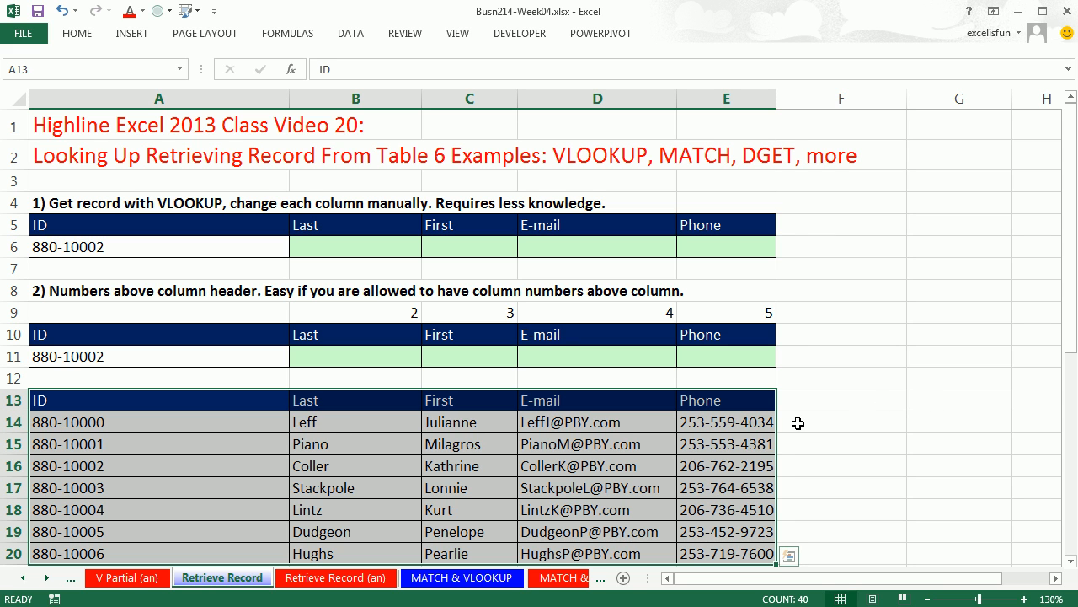
{"action": "left_click_drag", "start_coordinate": [154, 443], "coordinate": [724, 445]}
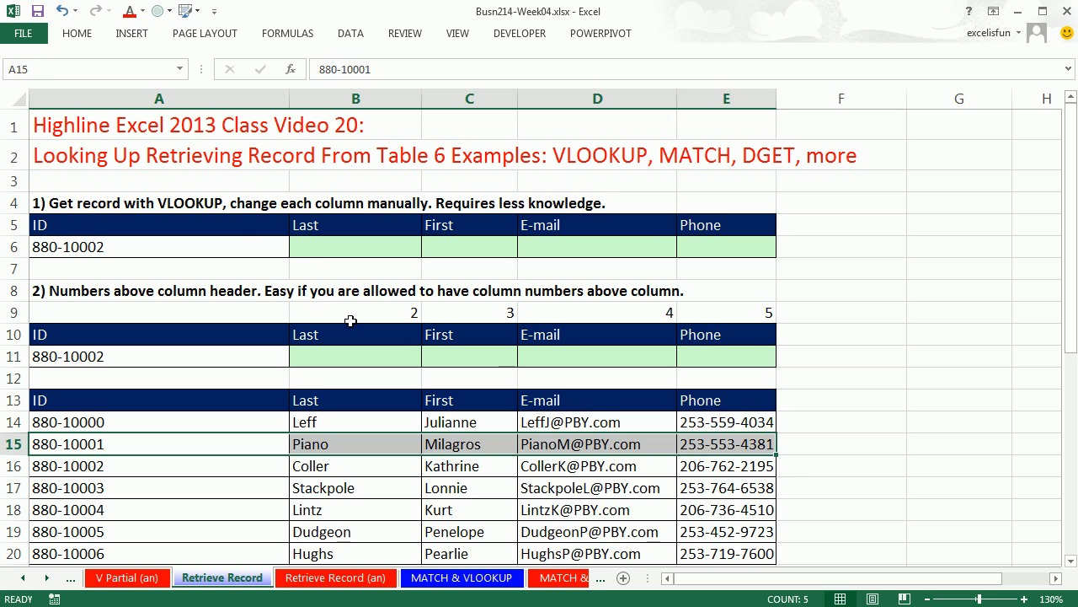
{"action": "left_click", "coordinate": [241, 244]}
{"action": "left_click", "coordinate": [296, 249]}
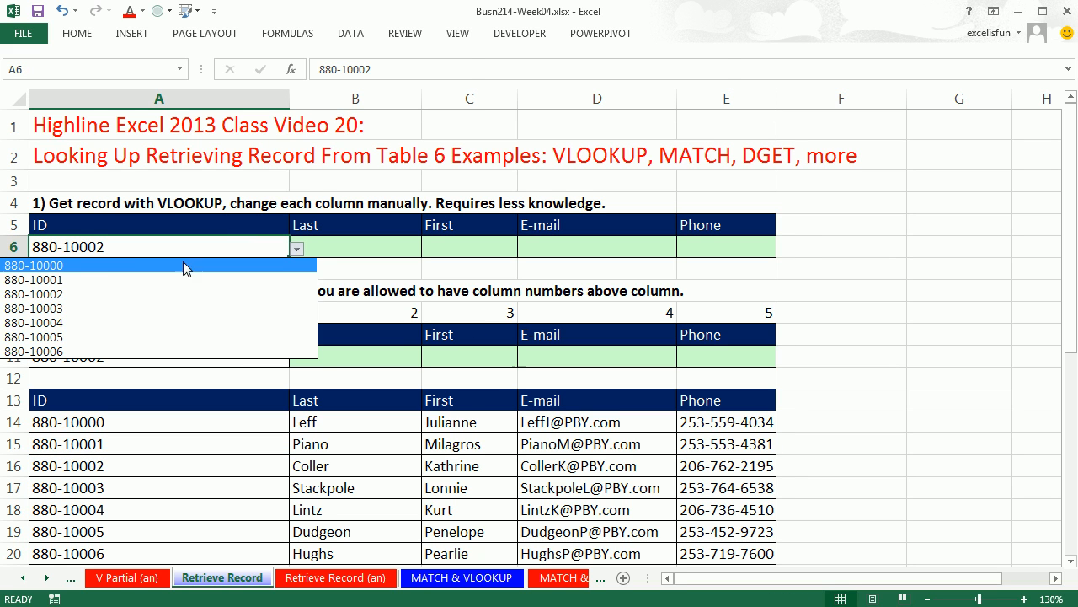
{"action": "left_click", "coordinate": [68, 308]}
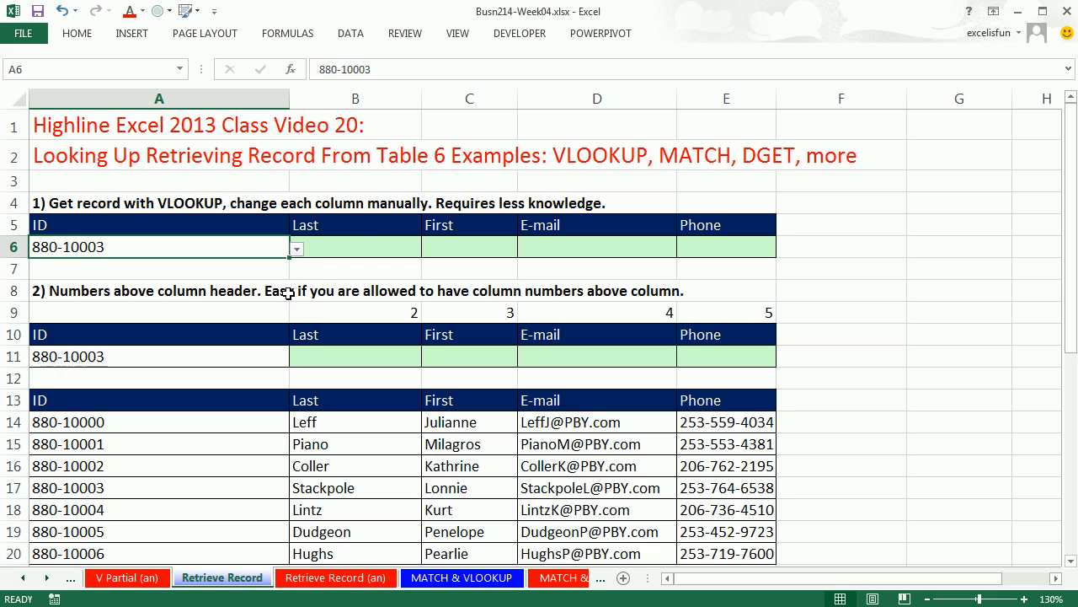
{"action": "left_click", "coordinate": [350, 245]}
{"action": "left_click", "coordinate": [471, 244]}
{"action": "left_click", "coordinate": [607, 245]}
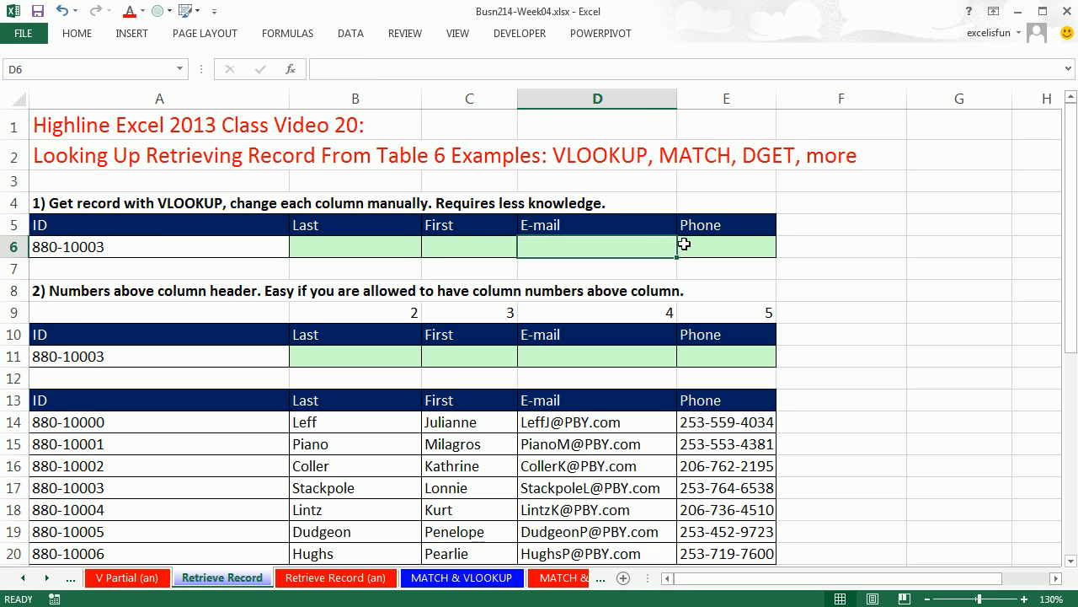
{"action": "left_click", "coordinate": [733, 245]}
Step: Enter a VLOOKUP in B6 that looks up $A$6 in $A$14:$E$20 and returns column 2 with exact match 0
{"action": "left_click", "coordinate": [348, 245]}
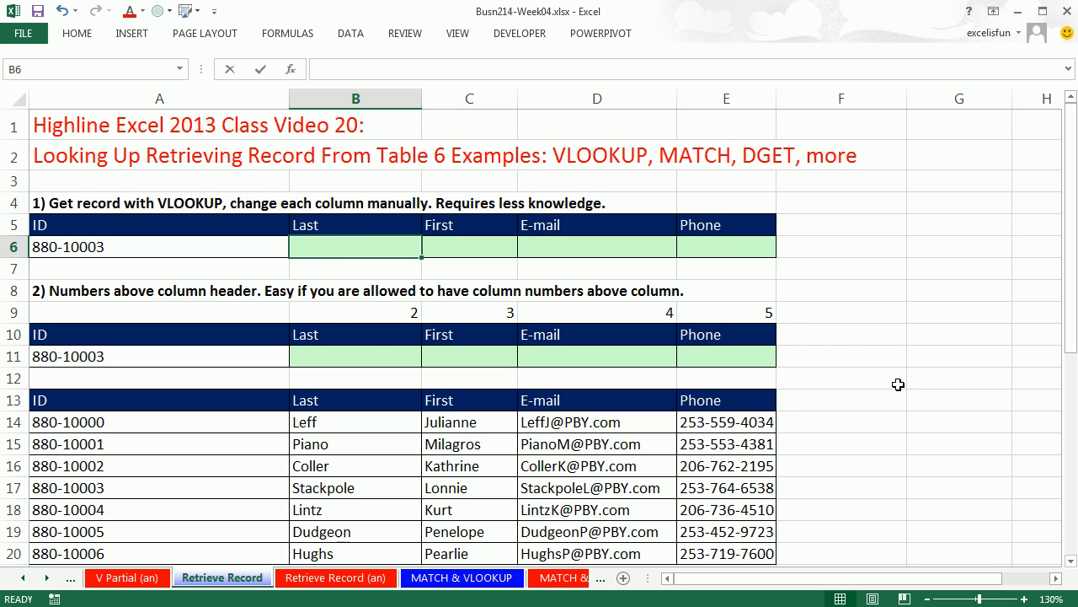
{"action": "type", "text": "=vl"}
{"action": "key", "text": "Tab"}
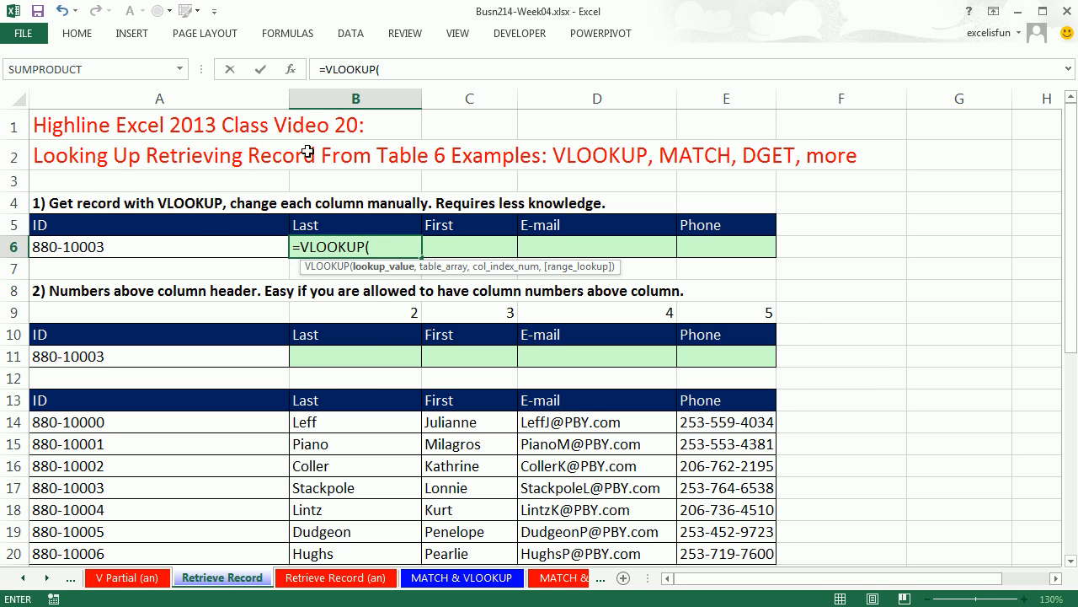
{"action": "left_click", "coordinate": [197, 248]}
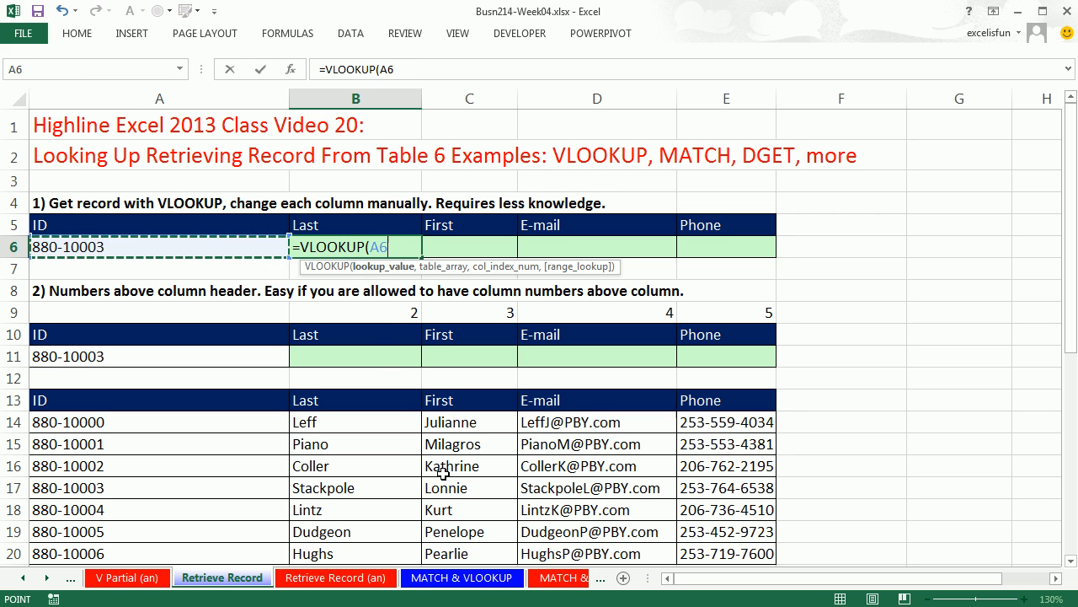
{"action": "key", "text": "F4"}
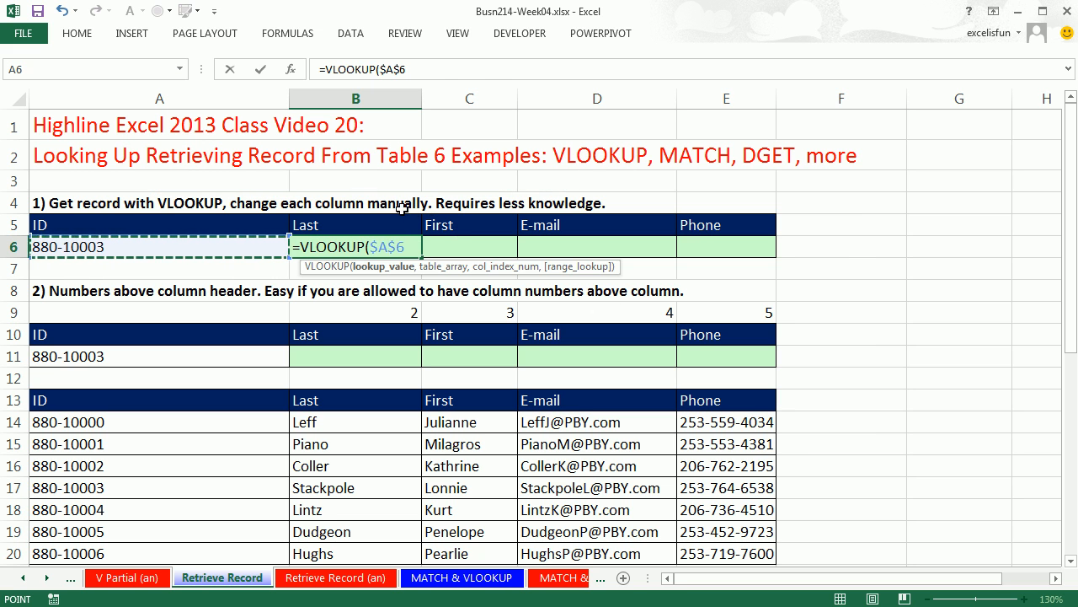
{"action": "type", "text": ","}
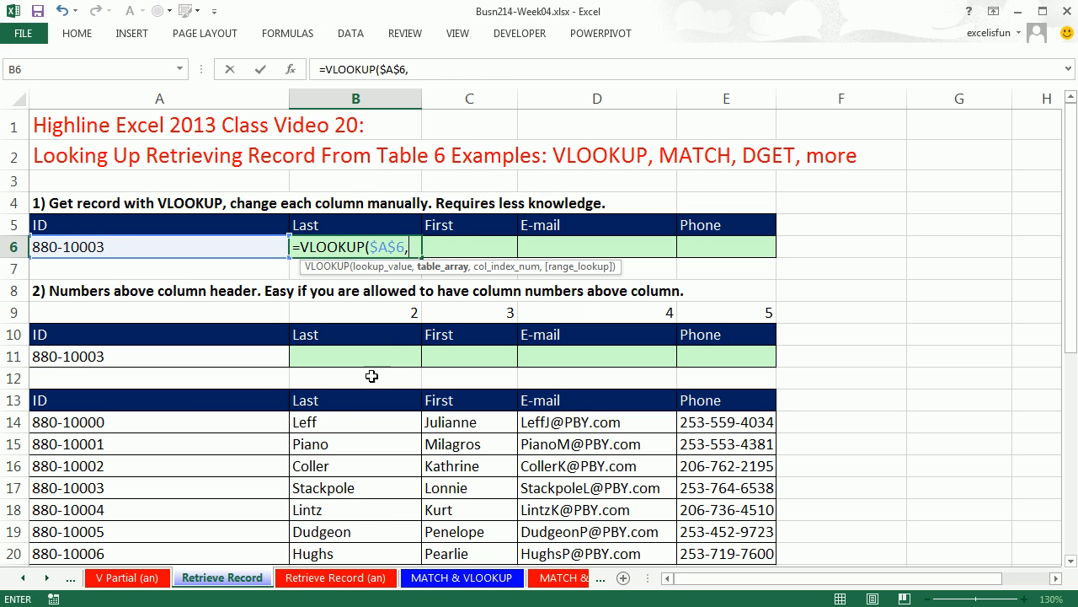
{"action": "left_click_drag", "start_coordinate": [181, 421], "coordinate": [716, 544]}
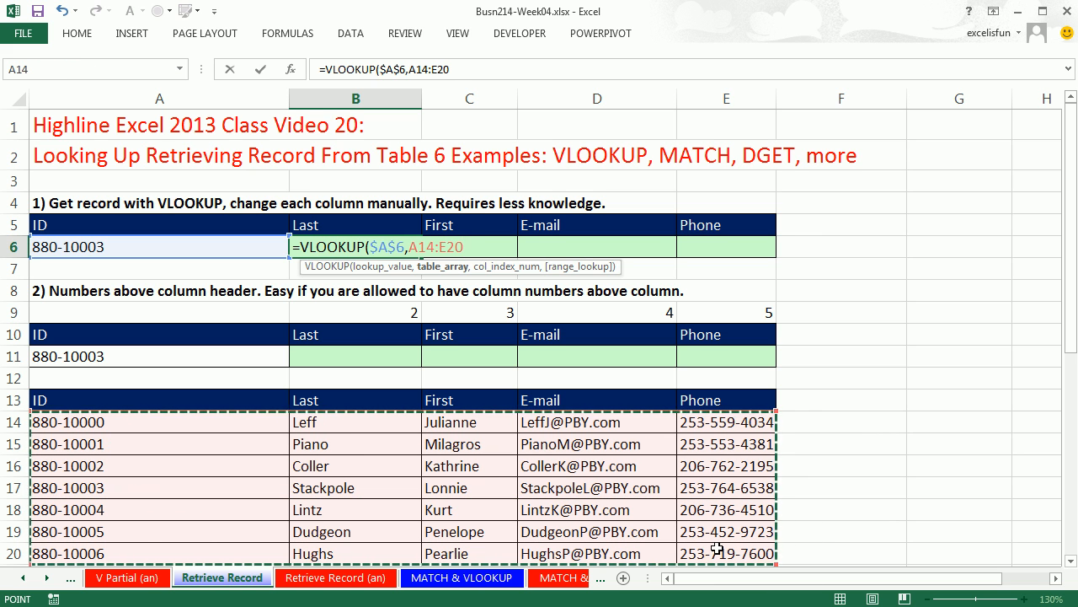
{"action": "key", "text": "F4"}
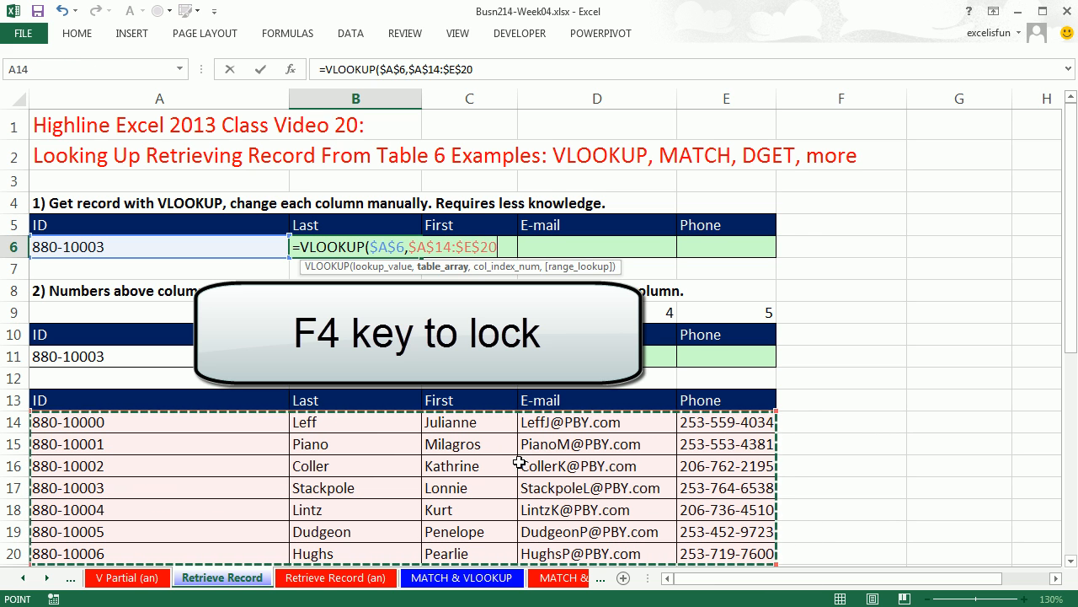
{"action": "type", "text": ","}
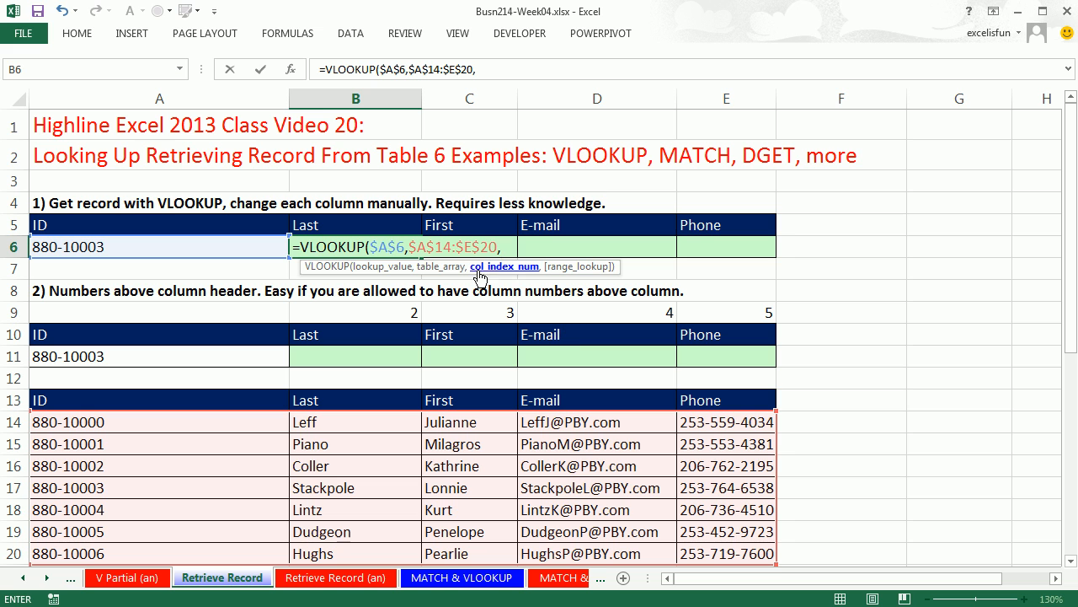
{"action": "type", "text": "2"}
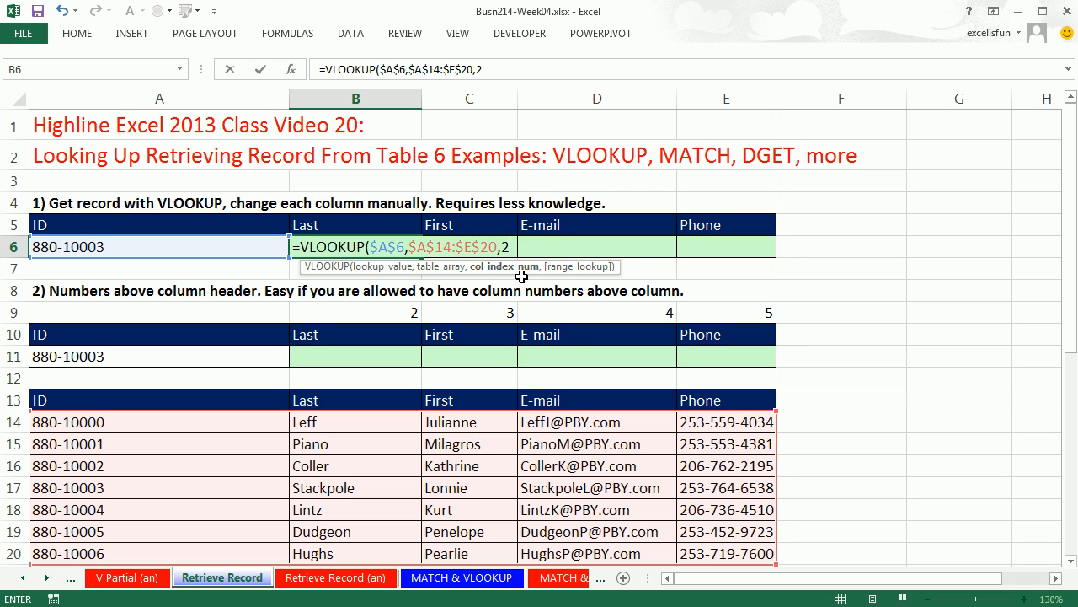
{"action": "type", "text": ",0"}
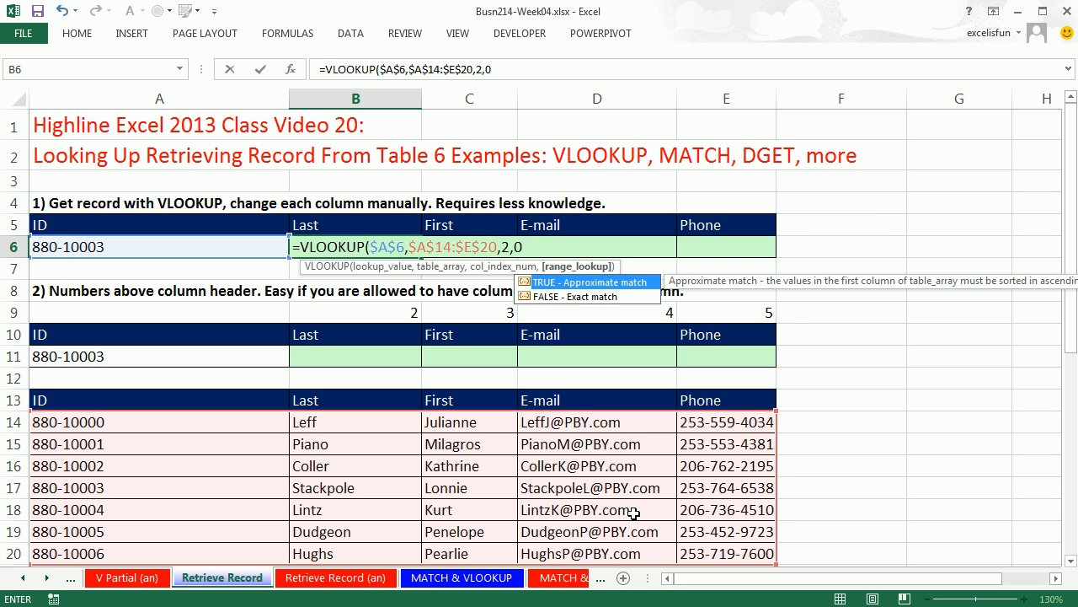
{"action": "type", "text": ")"}
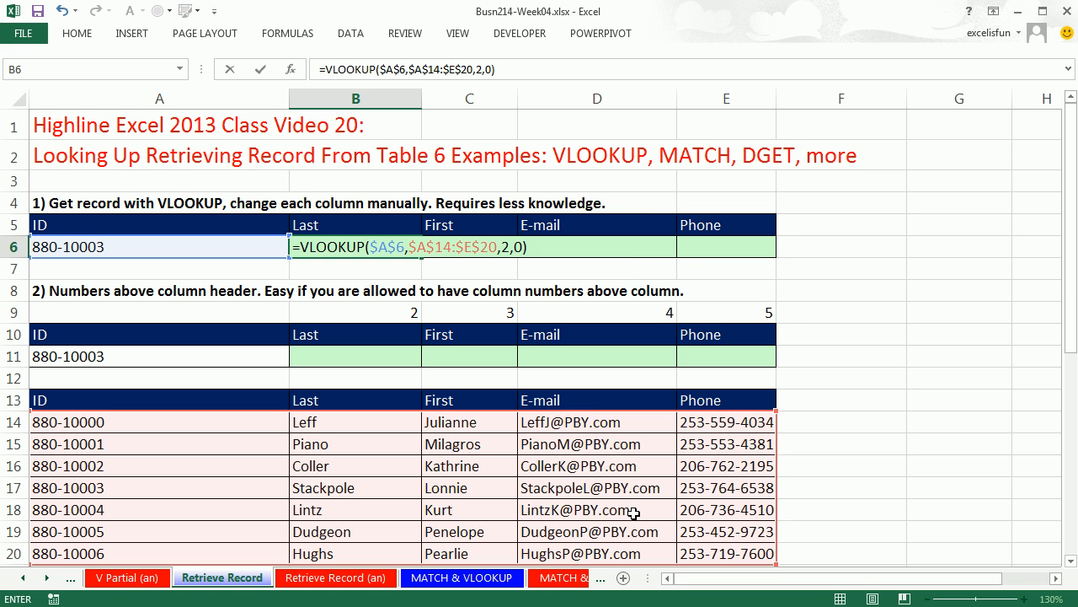
{"action": "key", "text": "ctrl+Return"}
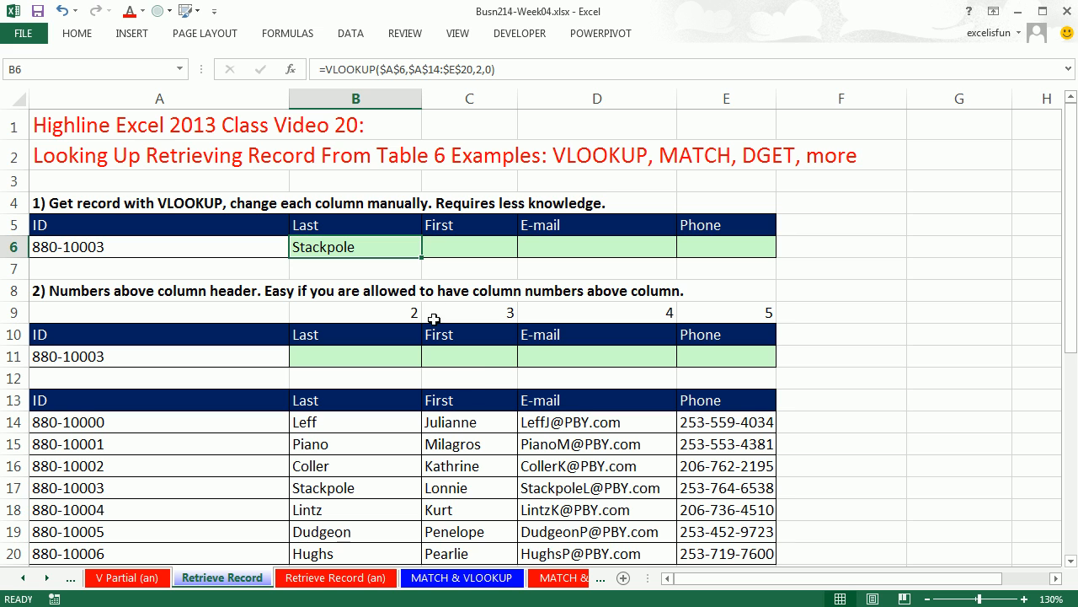
Step: Copy the B6 formula across through E6 and set the column index in C6 to 3
{"action": "left_click_drag", "start_coordinate": [422, 257], "coordinate": [749, 250]}
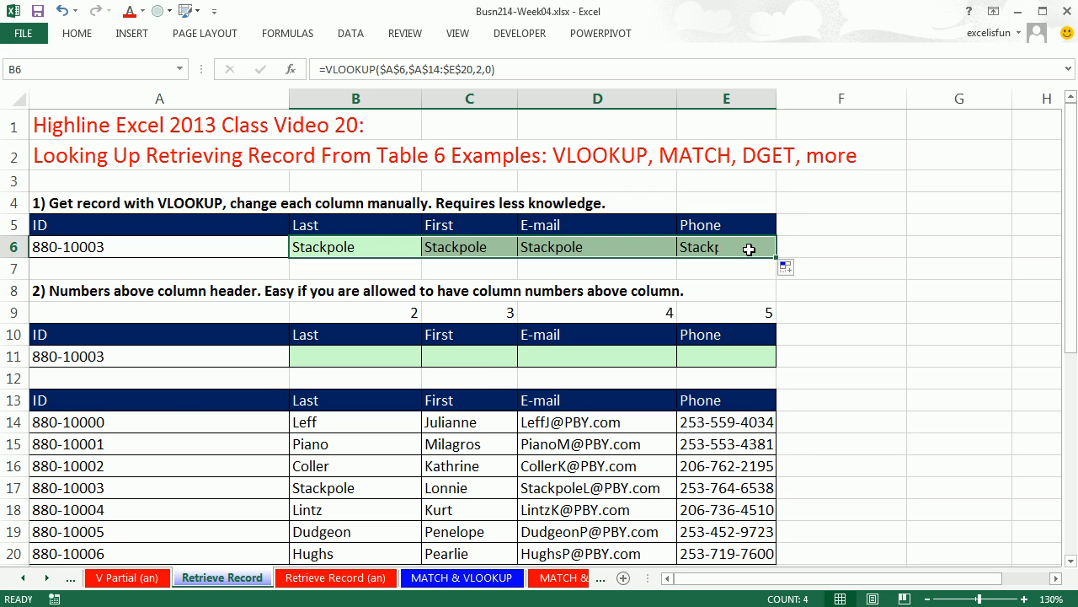
{"action": "double_click", "coordinate": [446, 247]}
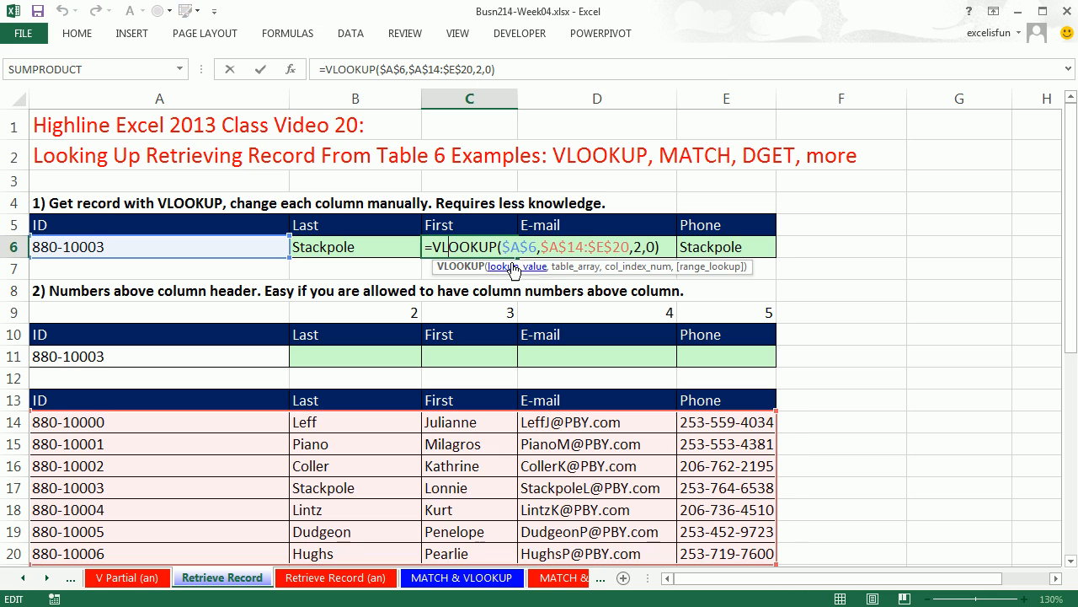
{"action": "double_click", "coordinate": [638, 247]}
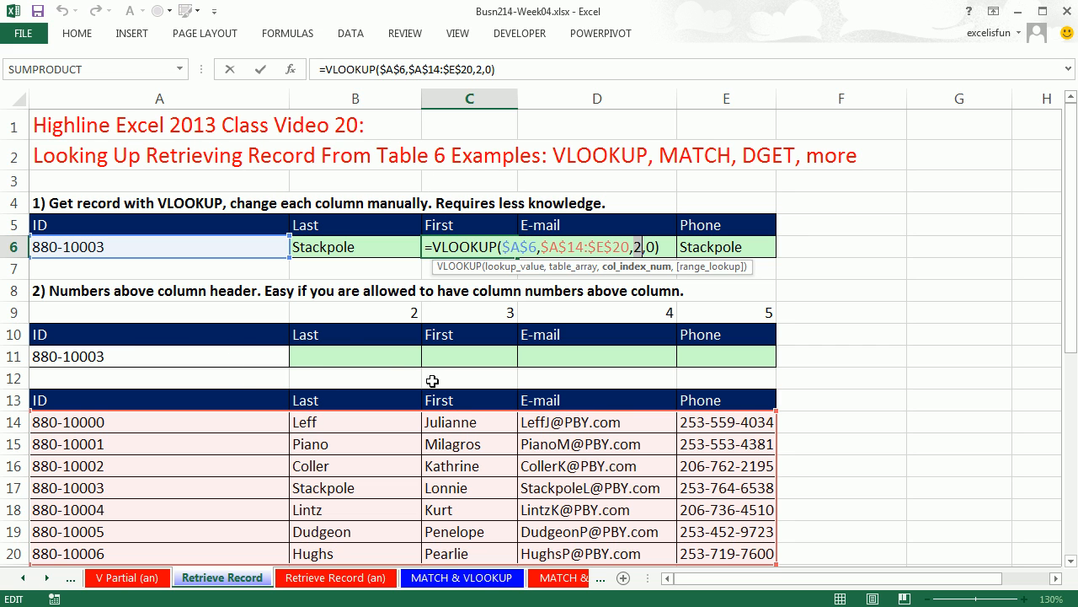
{"action": "type", "text": "3"}
{"action": "key", "text": "Return"}
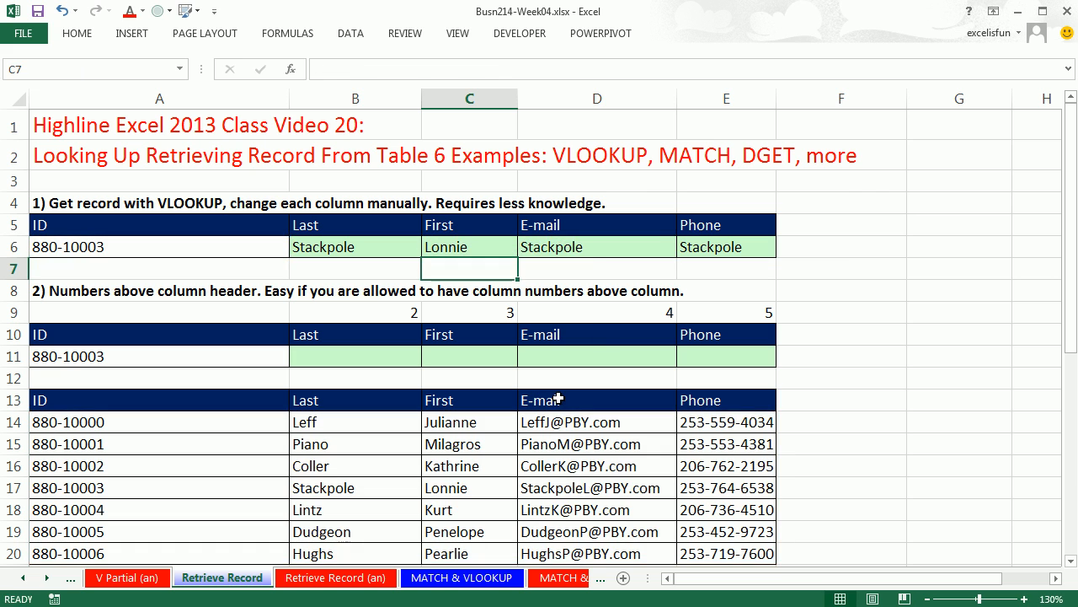
Step: Set the column index of the E-mail lookup formula in D6 to 4
{"action": "double_click", "coordinate": [590, 247]}
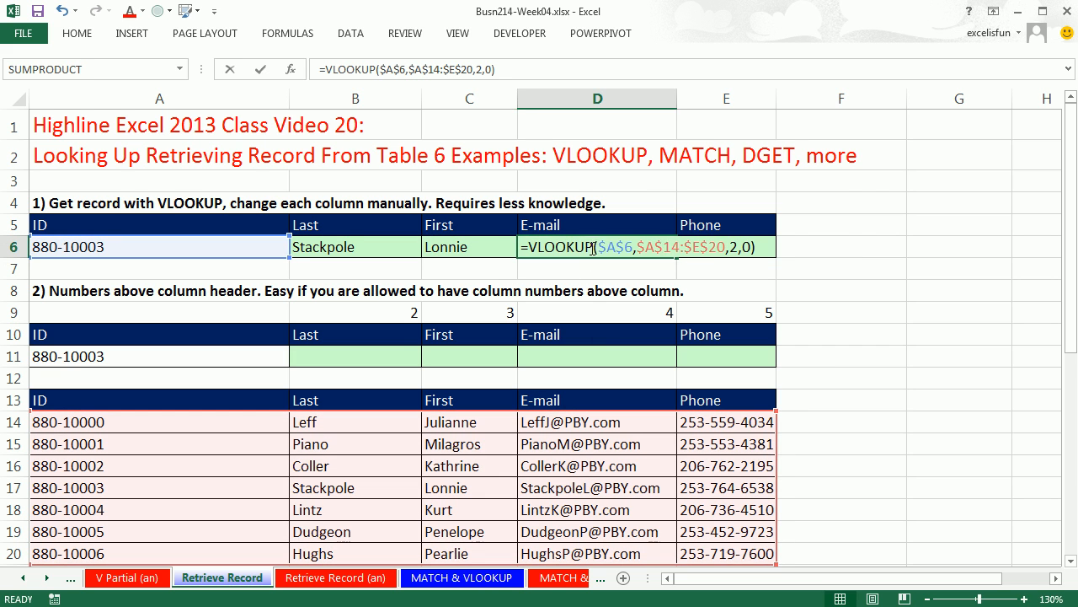
{"action": "double_click", "coordinate": [736, 247]}
{"action": "type", "text": "4"}
{"action": "key", "text": "Return"}
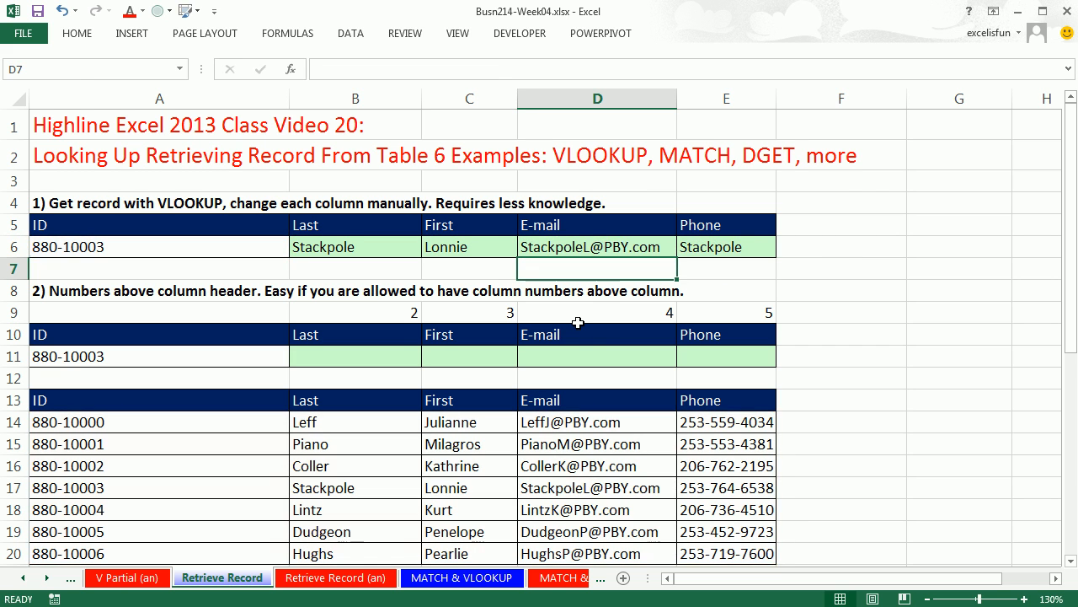
Step: Set the column index of the Phone lookup formula in E6 to 5
{"action": "double_click", "coordinate": [724, 247]}
{"action": "double_click", "coordinate": [893, 246]}
{"action": "type", "text": "5,0)"}
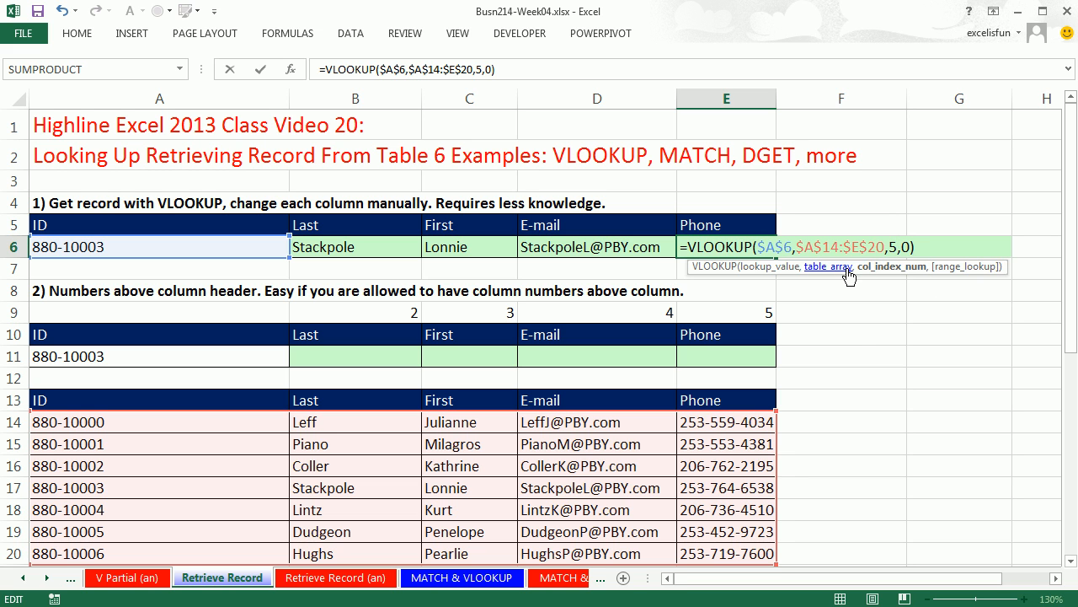
{"action": "key", "text": "ctrl+Return"}
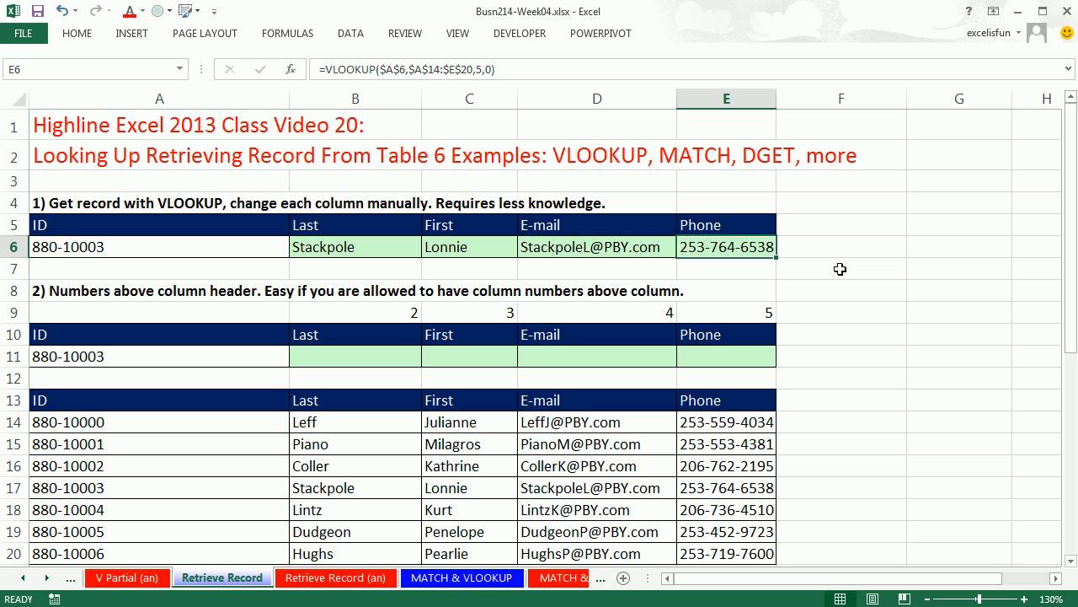
{"action": "left_click", "coordinate": [352, 314]}
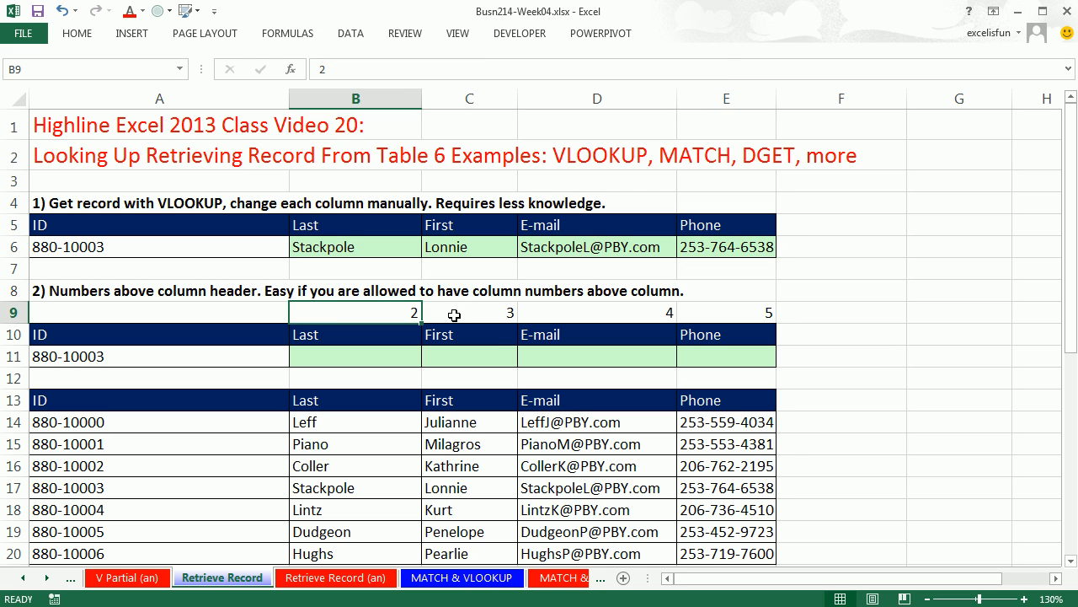
{"action": "left_click", "coordinate": [455, 315]}
{"action": "left_click", "coordinate": [598, 312]}
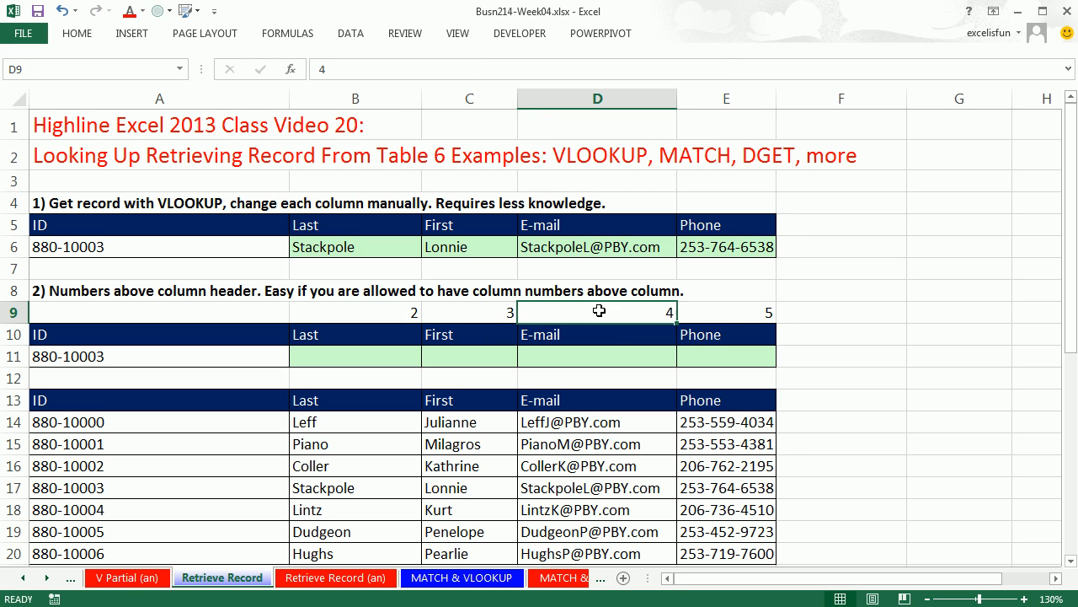
{"action": "left_click", "coordinate": [723, 313]}
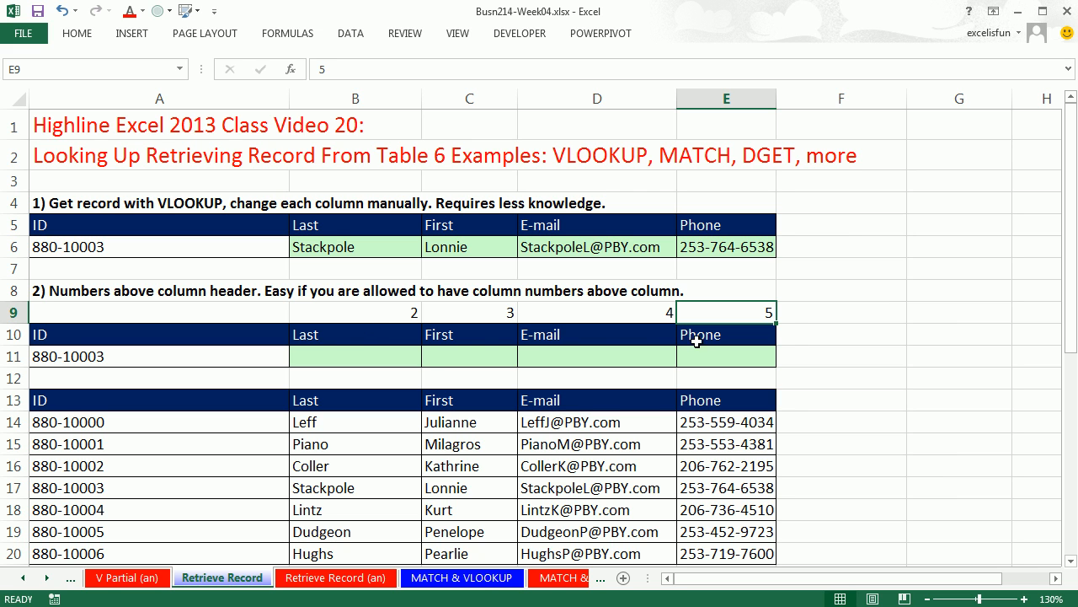
Step: Enter a VLOOKUP in B11 that looks up $A$11 in $A$14:$E$20, takes its column index from B9, and uses exact match 0
{"action": "left_click", "coordinate": [349, 354]}
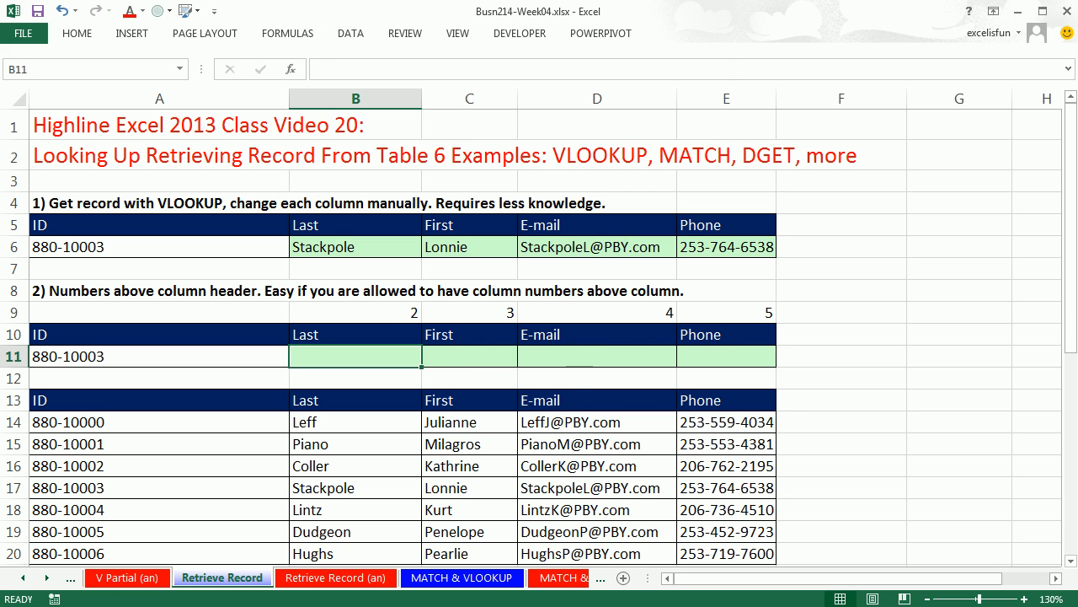
{"action": "type", "text": "=vl"}
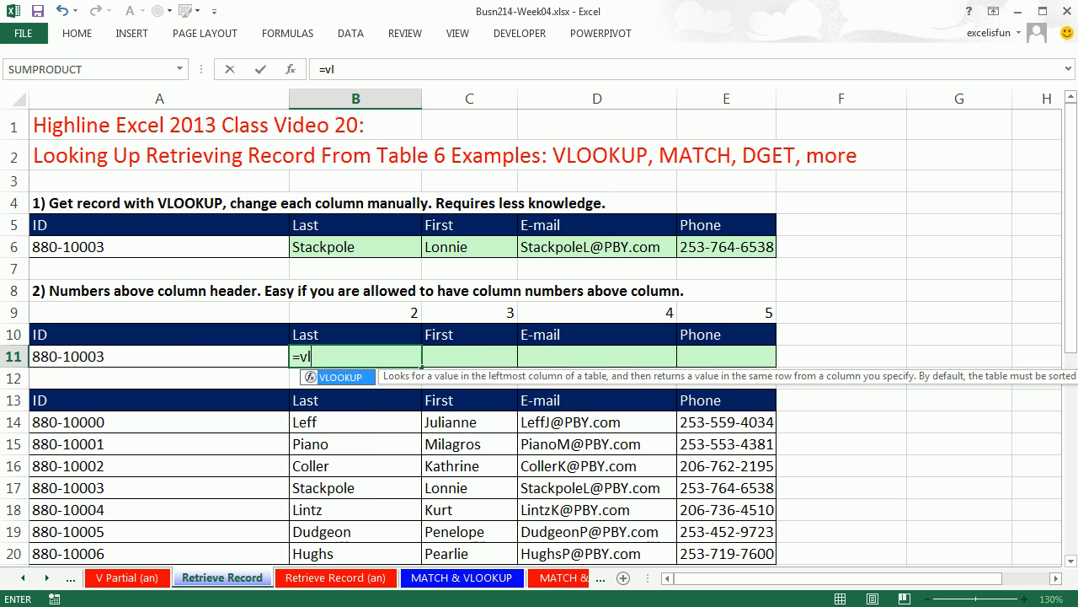
{"action": "key", "text": "Tab"}
{"action": "key", "text": "Left"}
{"action": "key", "text": "F4"}
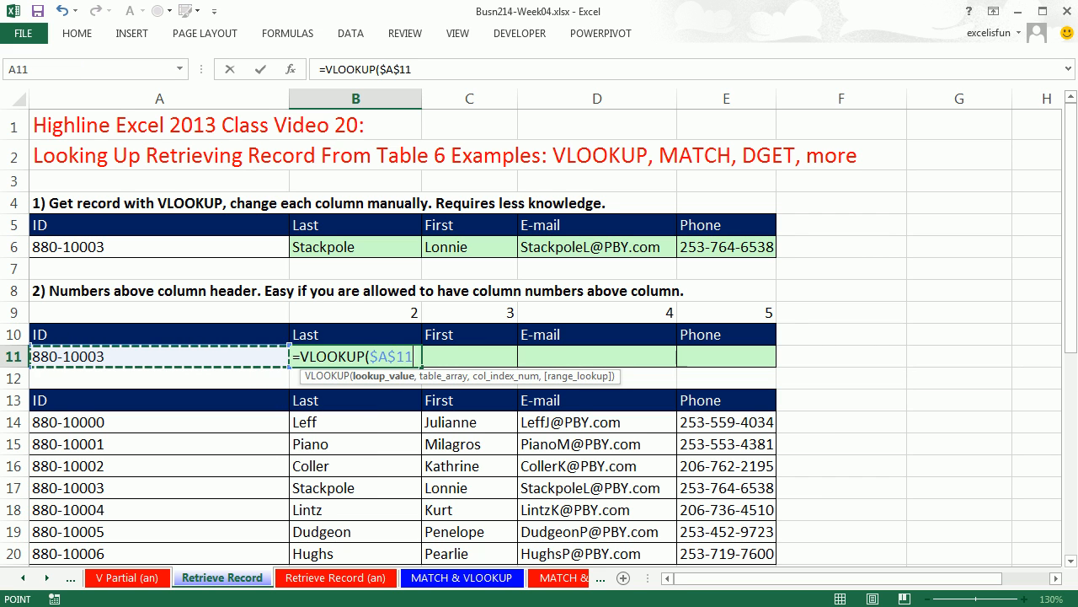
{"action": "type", "text": ","}
{"action": "left_click_drag", "start_coordinate": [253, 425], "coordinate": [719, 549]}
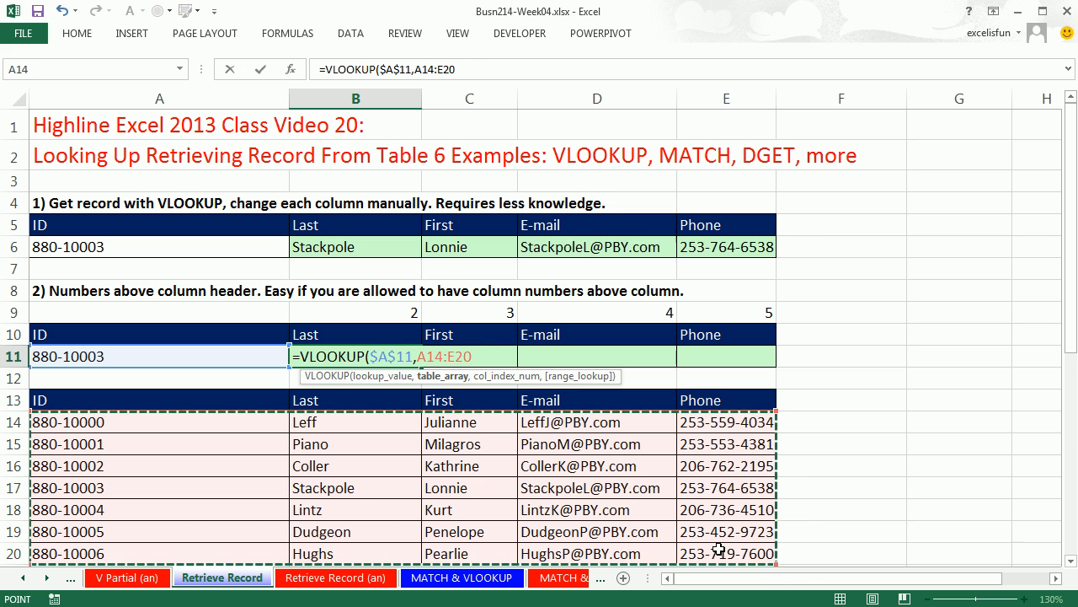
{"action": "key", "text": "F4"}
{"action": "type", "text": ","}
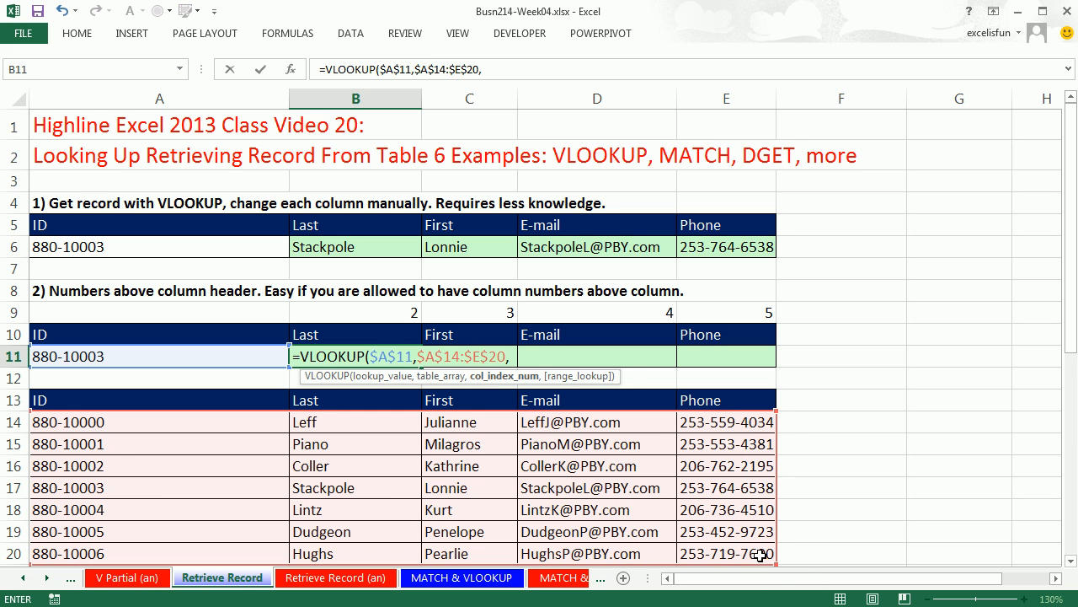
{"action": "left_click", "coordinate": [379, 316]}
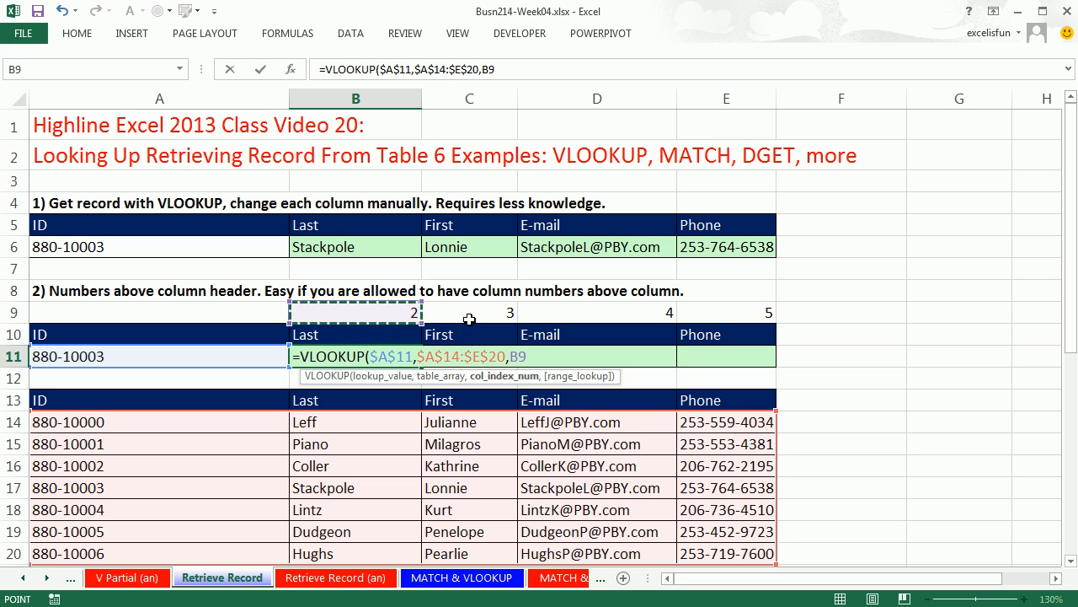
{"action": "type", "text": ","}
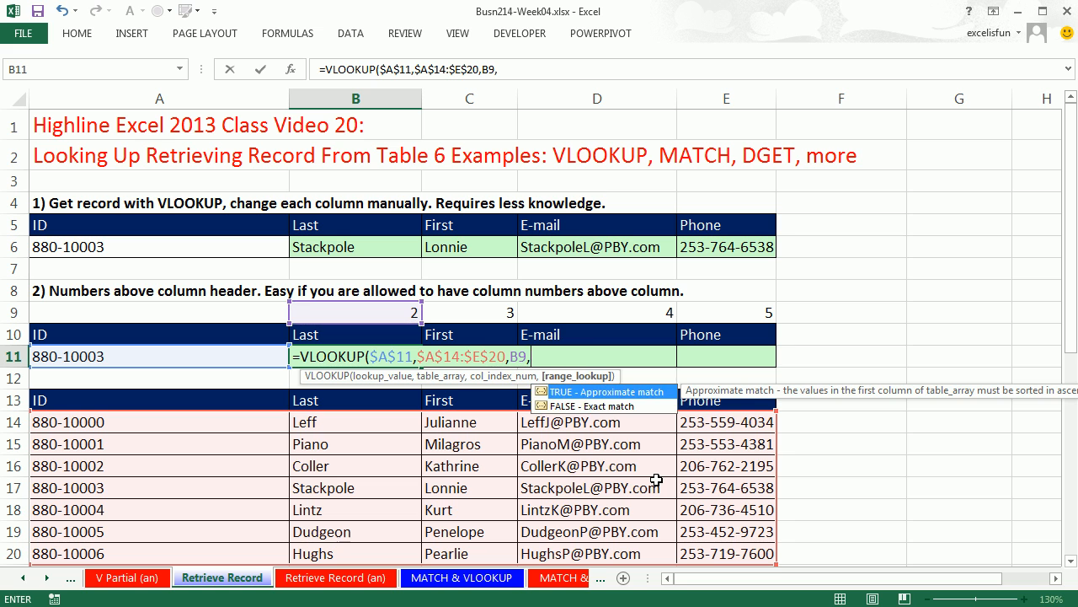
{"action": "type", "text": "0"}
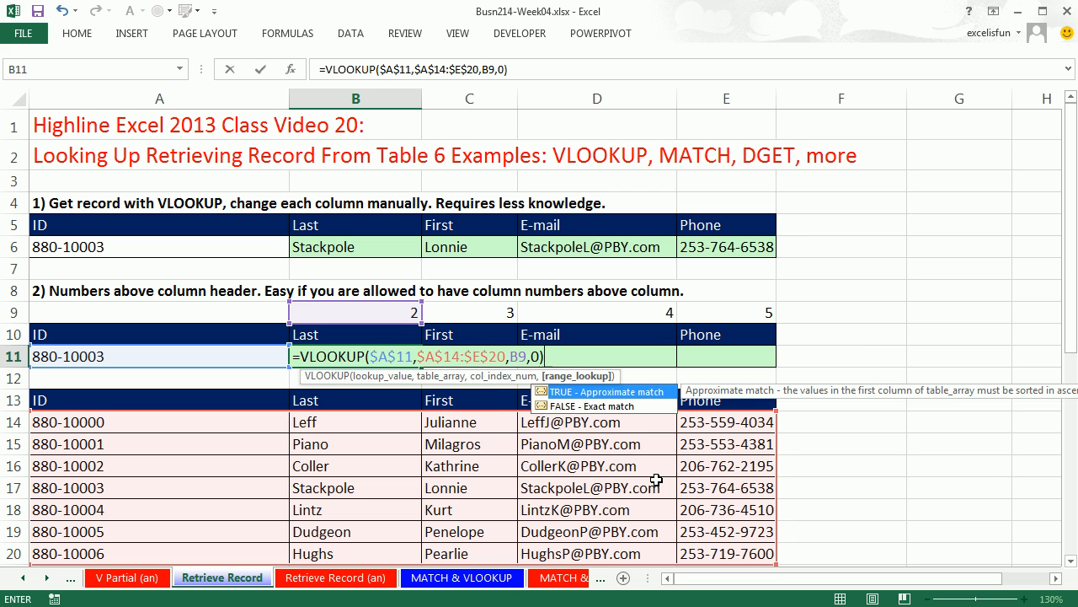
{"action": "type", "text": ")"}
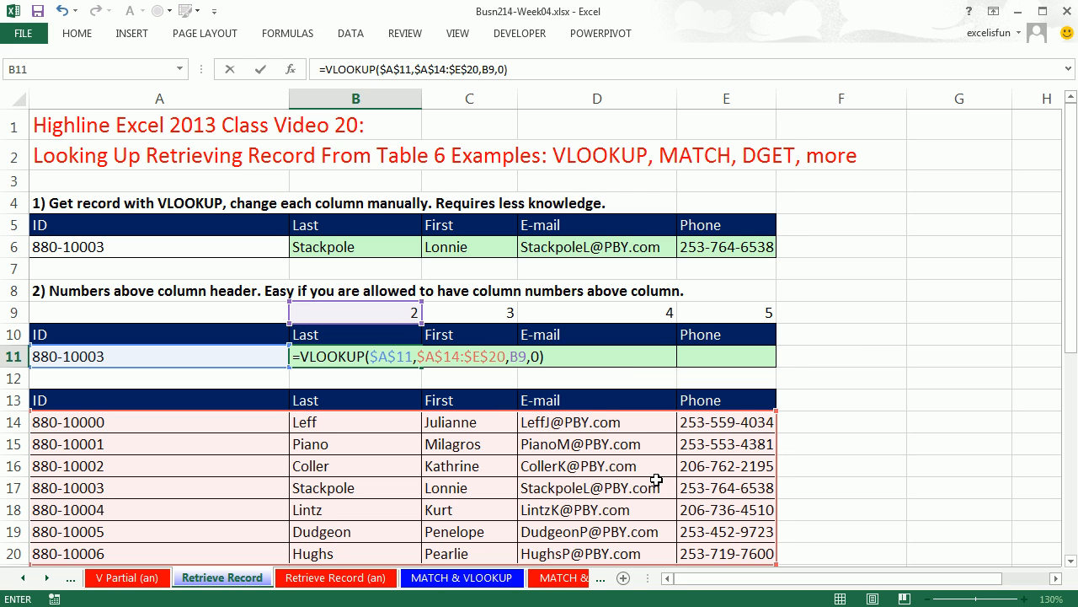
{"action": "key", "text": "ctrl+Return"}
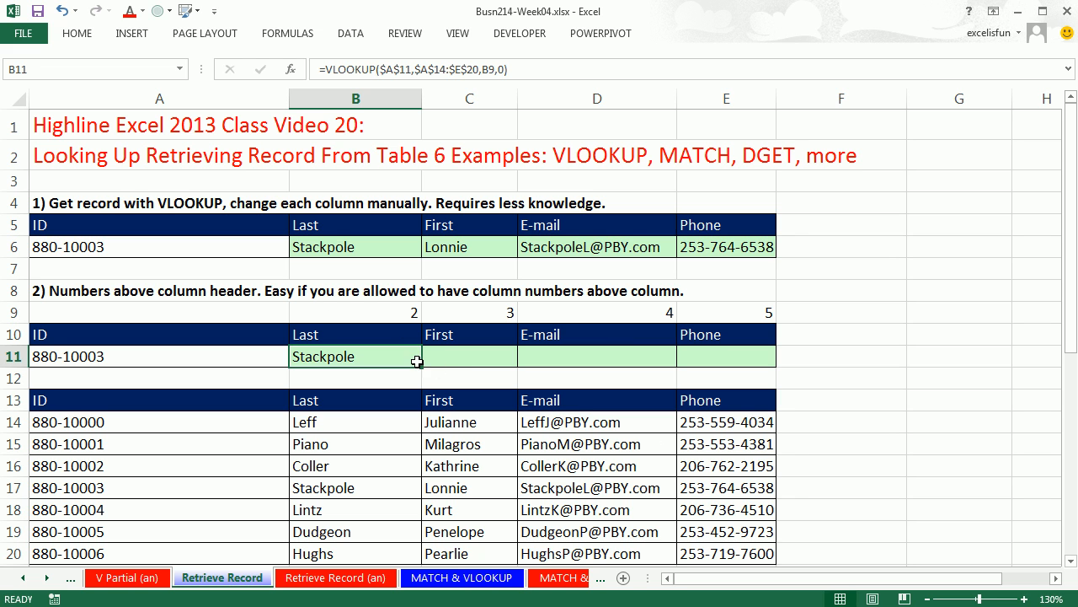
Step: Copy the B11 formula across through E11 and check the cell references in the Phone formula
{"action": "left_click_drag", "start_coordinate": [422, 367], "coordinate": [729, 357]}
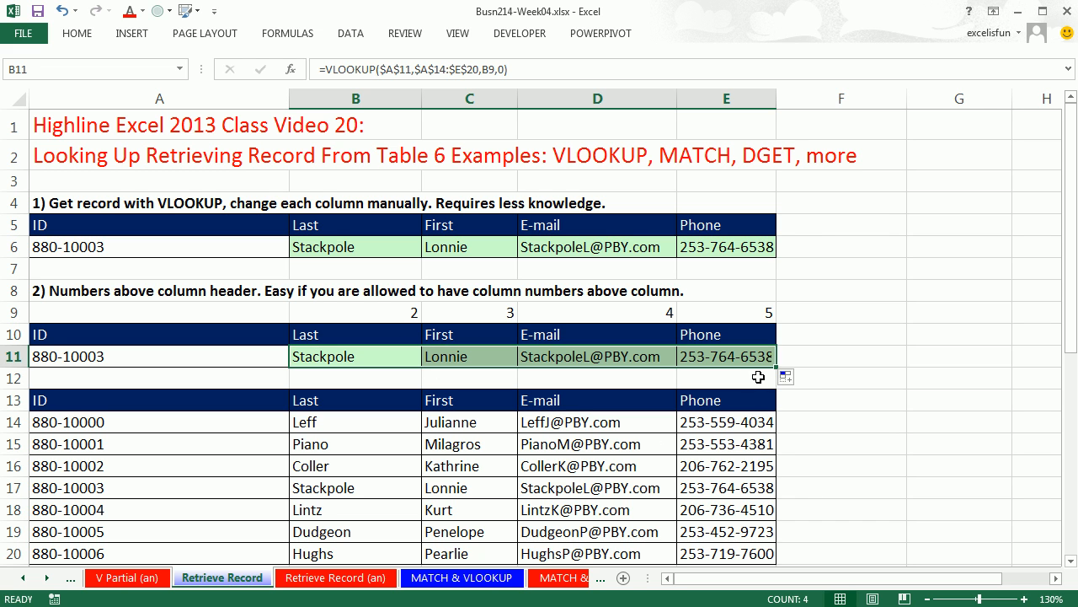
{"action": "double_click", "coordinate": [745, 361]}
{"action": "key", "text": "Escape"}
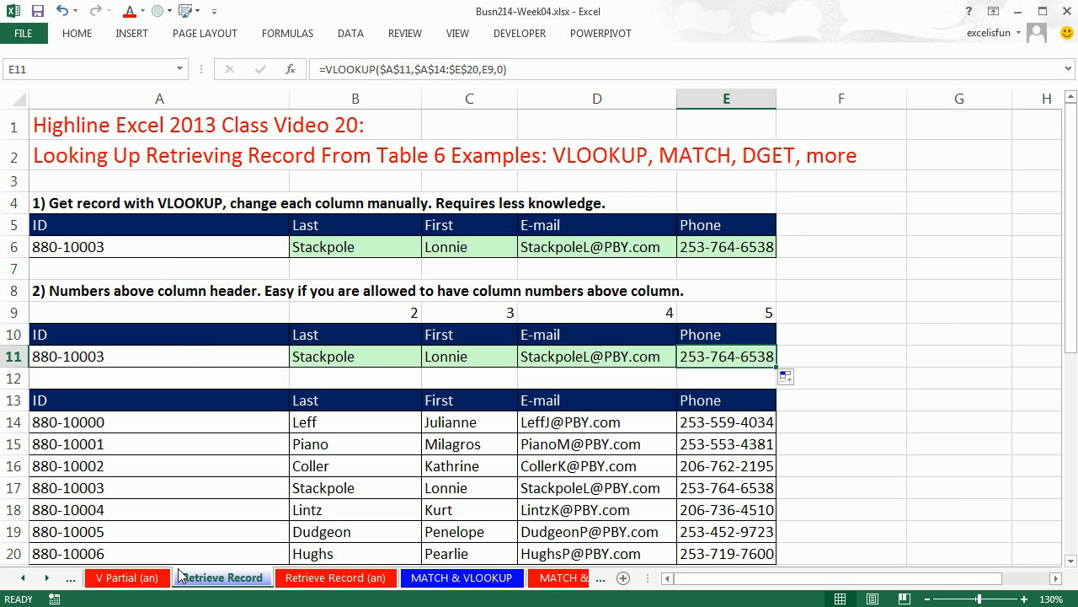
Step: Test the lookups by choosing the second ID of the list in A6
{"action": "left_click", "coordinate": [190, 247]}
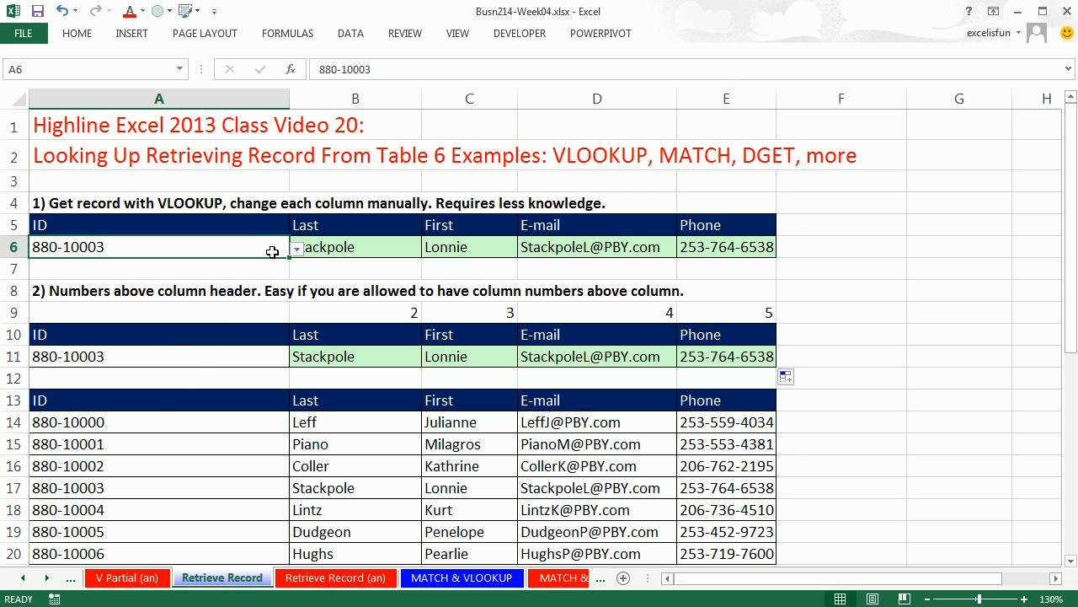
{"action": "left_click", "coordinate": [297, 249]}
{"action": "left_click", "coordinate": [48, 285]}
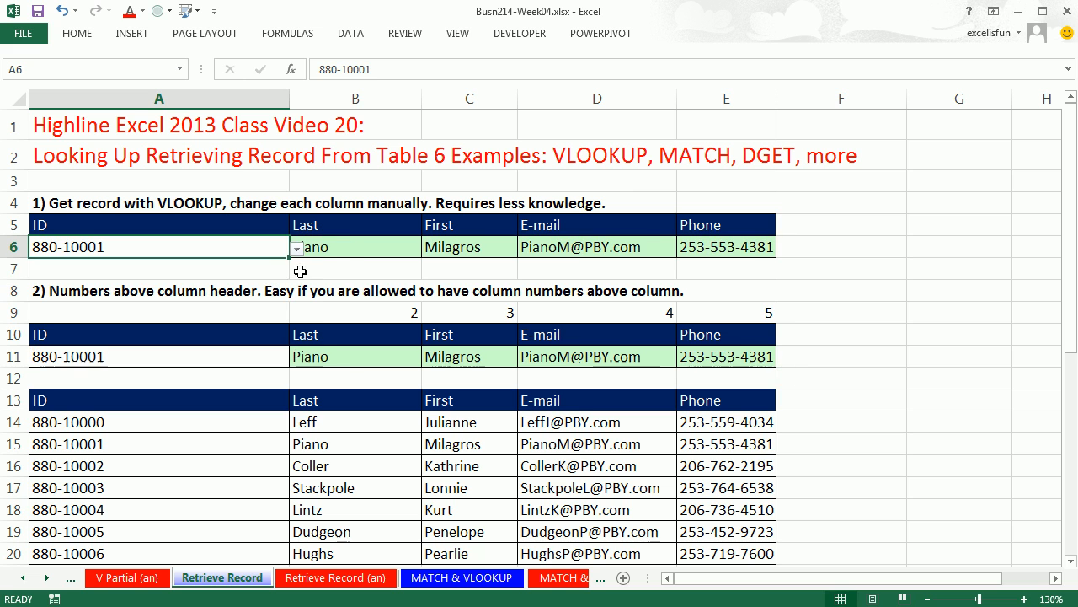
{"action": "left_click", "coordinate": [335, 263]}
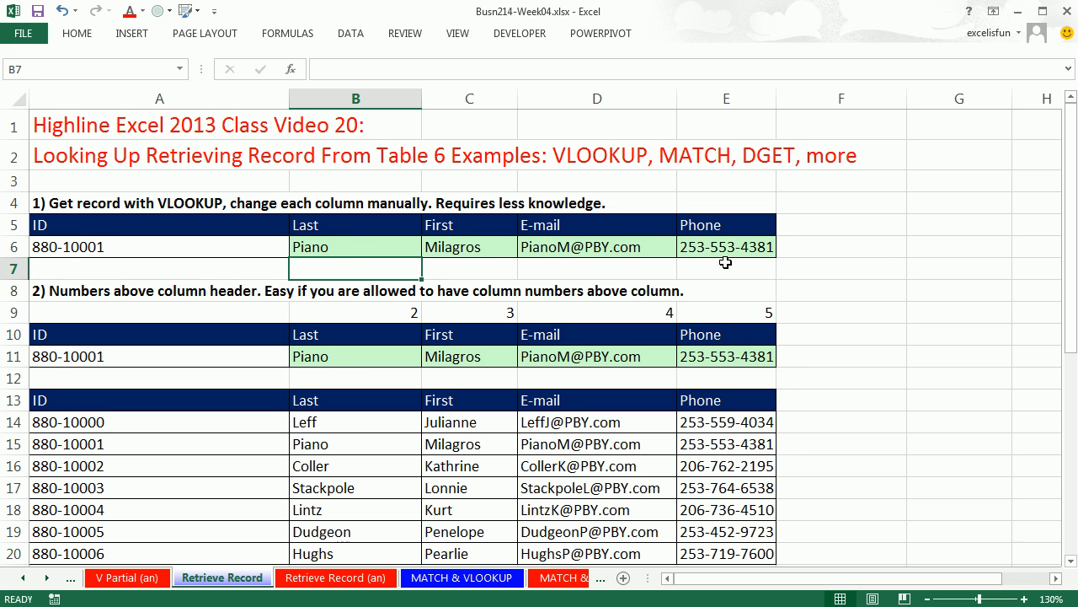
Step: Change the lookup ID in A6 to the sixth ID of the list
{"action": "left_click", "coordinate": [263, 255]}
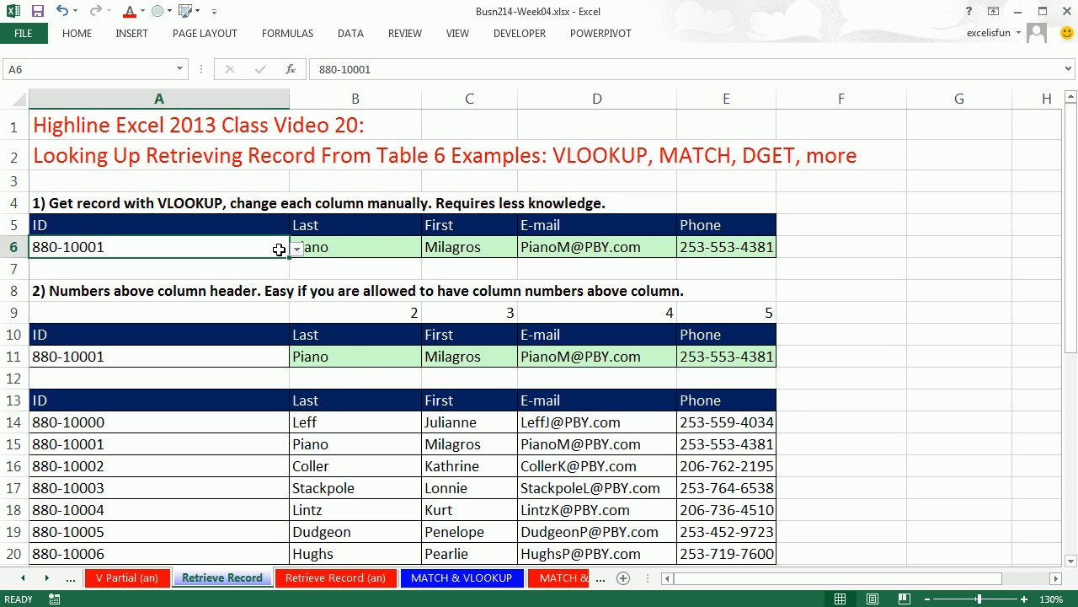
{"action": "left_click", "coordinate": [298, 249]}
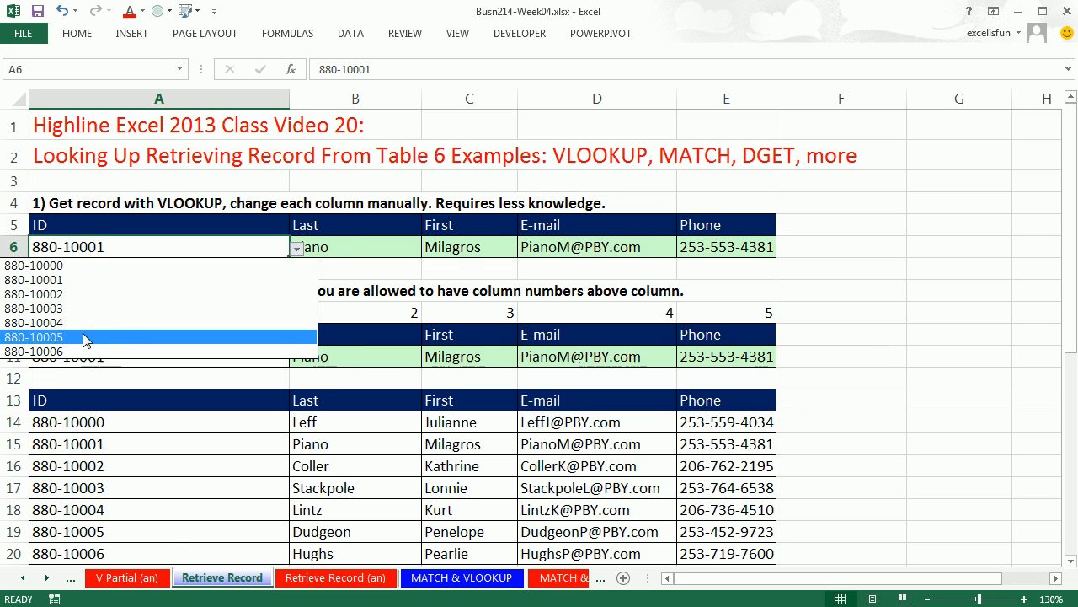
{"action": "left_click", "coordinate": [88, 337]}
{"action": "left_click", "coordinate": [841, 290]}
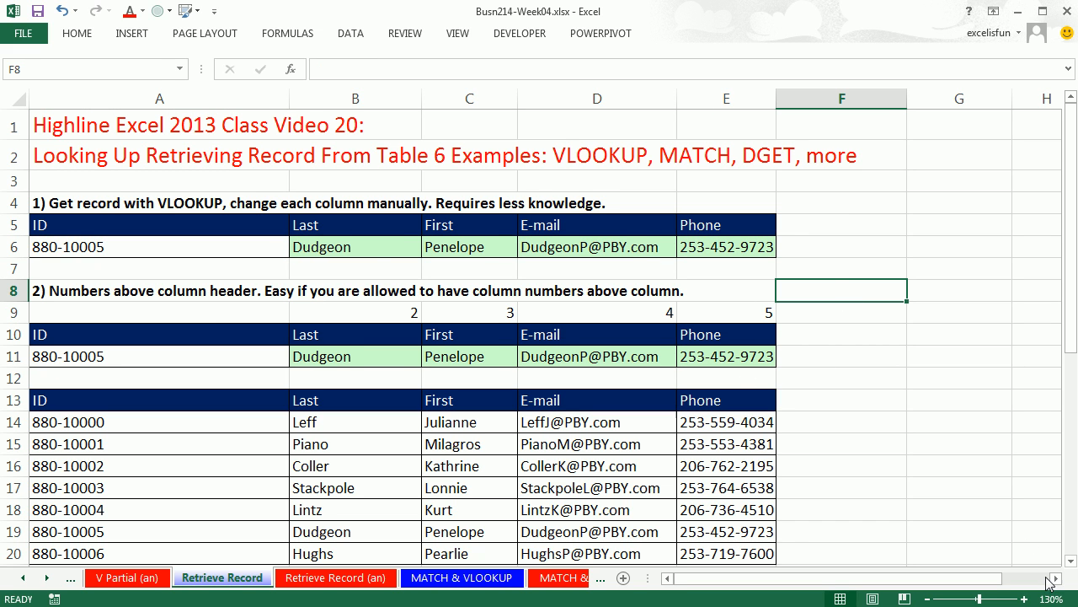
Step: Compare the manually indexed VLOOKUP formulas in B6 and C6 with the column-number version in C11
{"action": "double_click", "coordinate": [377, 253]}
{"action": "key", "text": "Tab"}
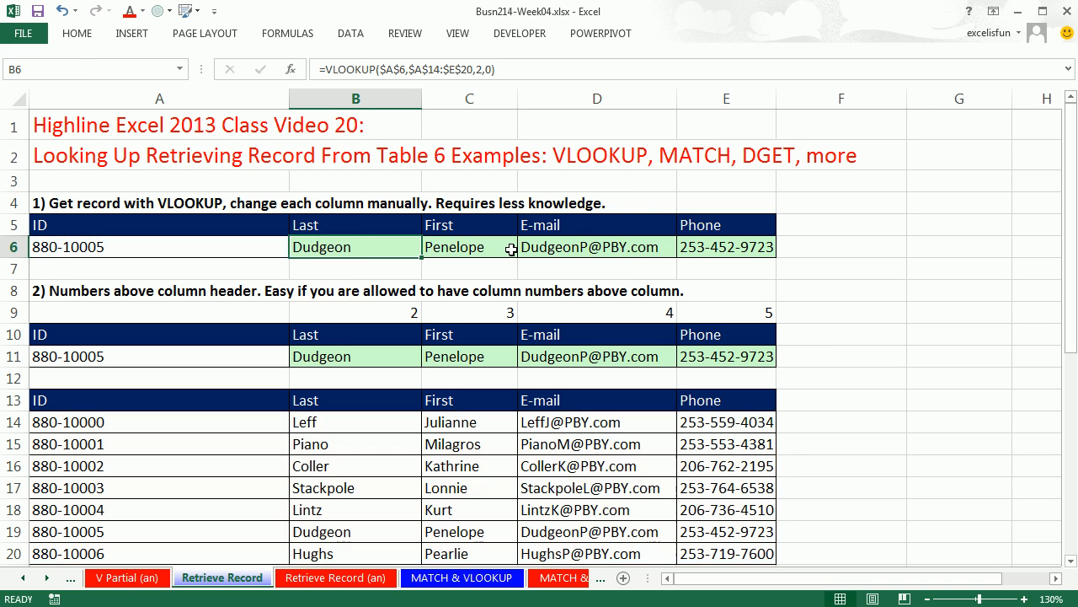
{"action": "double_click", "coordinate": [505, 247]}
{"action": "key", "text": "Tab"}
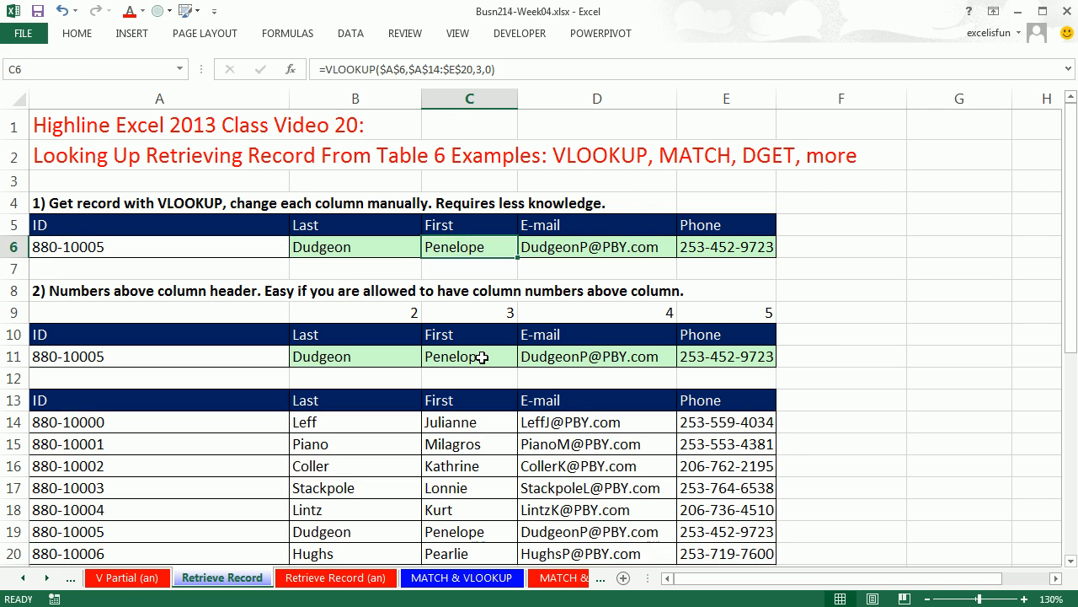
{"action": "double_click", "coordinate": [478, 357]}
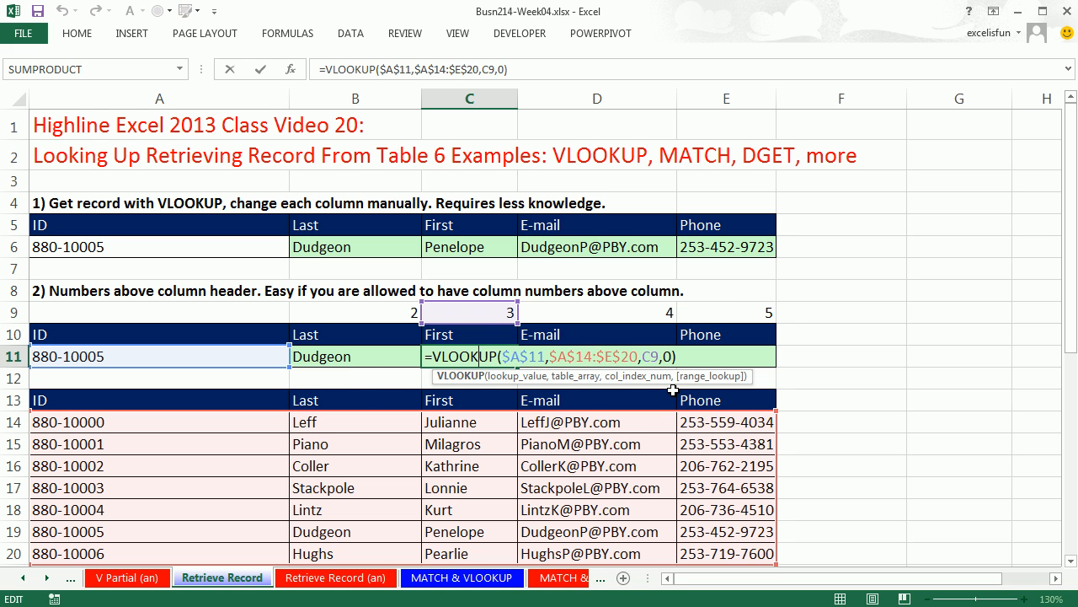
{"action": "key", "text": "ctrl+Return"}
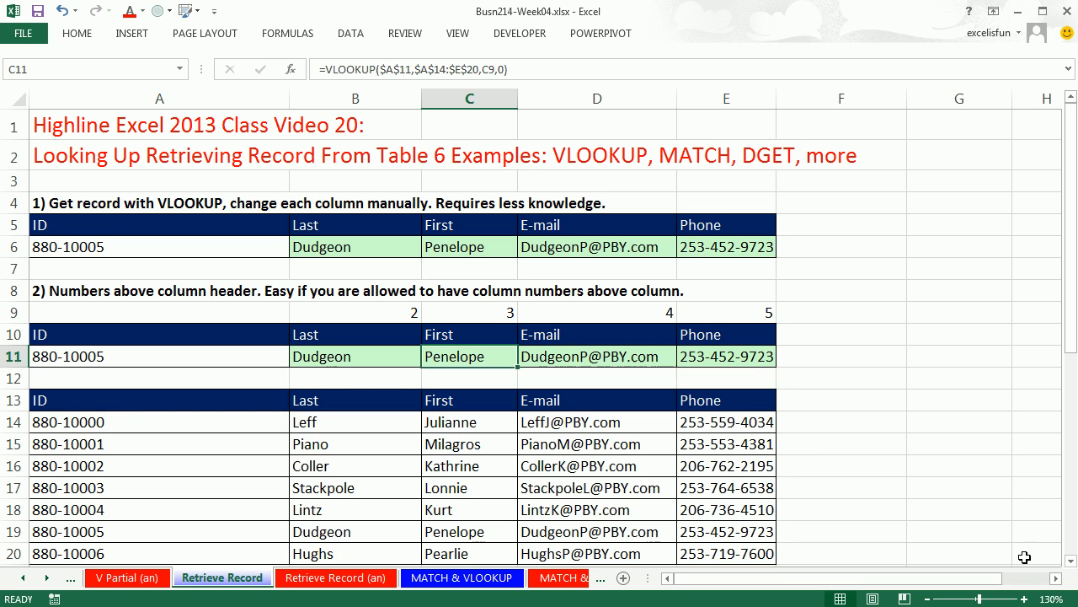
Step: Examine the MATCH example's headers in row 25 against the order of the table headers in A13:E13
{"action": "left_click_drag", "start_coordinate": [1072, 562], "coordinate": [1073, 563]}
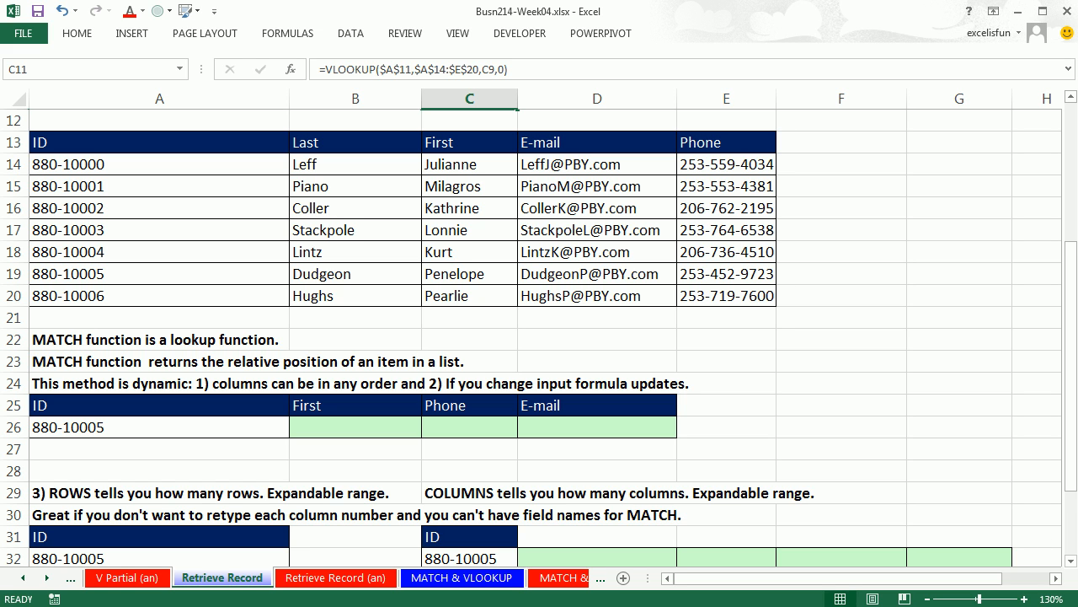
{"action": "left_click", "coordinate": [1072, 563]}
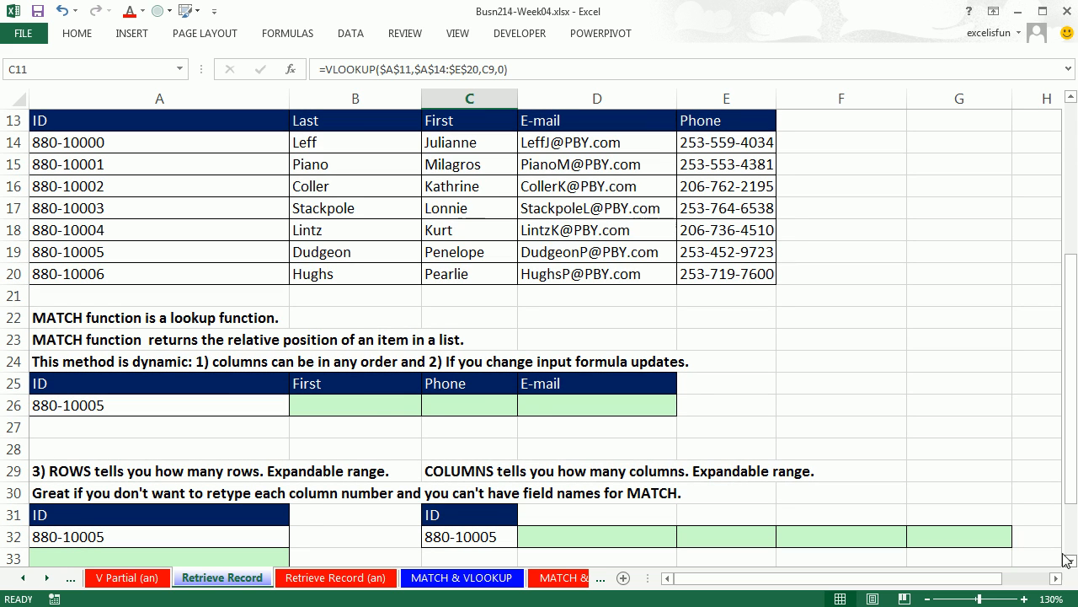
{"action": "left_click", "coordinate": [361, 410]}
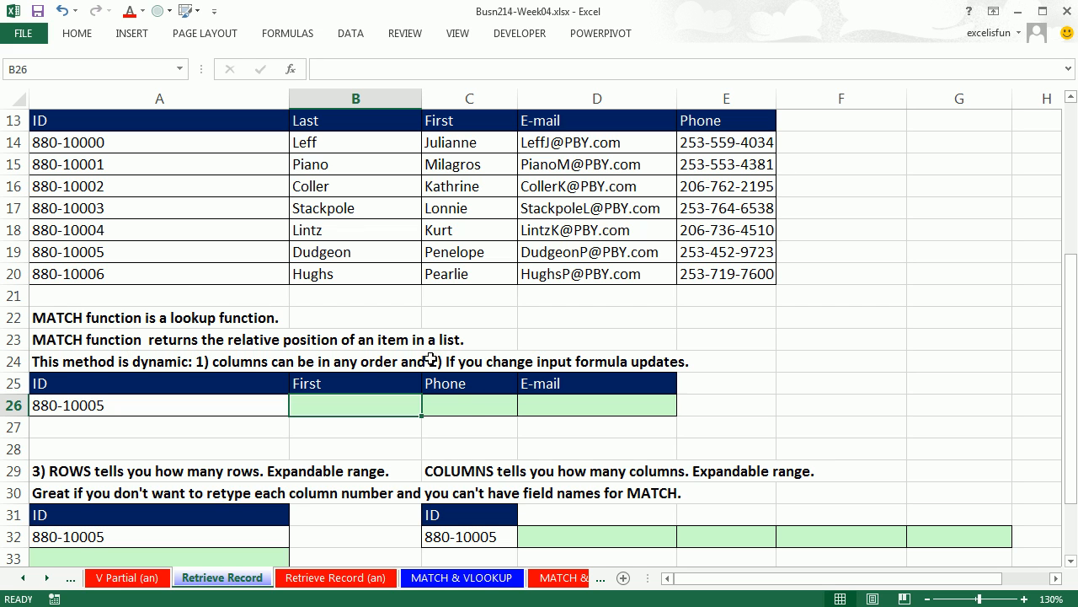
{"action": "left_click", "coordinate": [468, 404]}
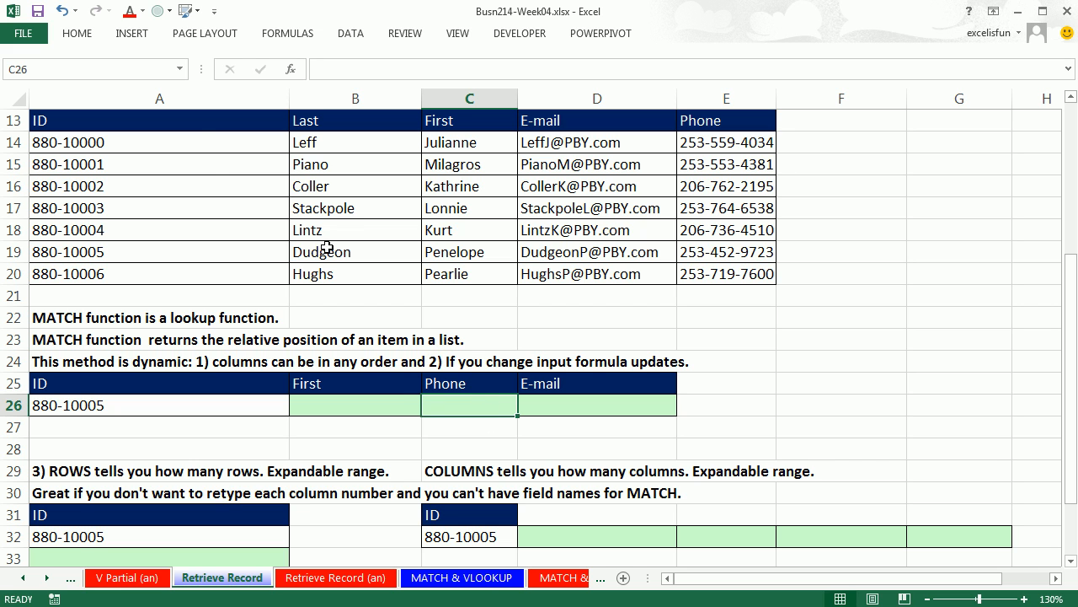
{"action": "left_click", "coordinate": [470, 388]}
{"action": "left_click_drag", "start_coordinate": [209, 117], "coordinate": [698, 112]}
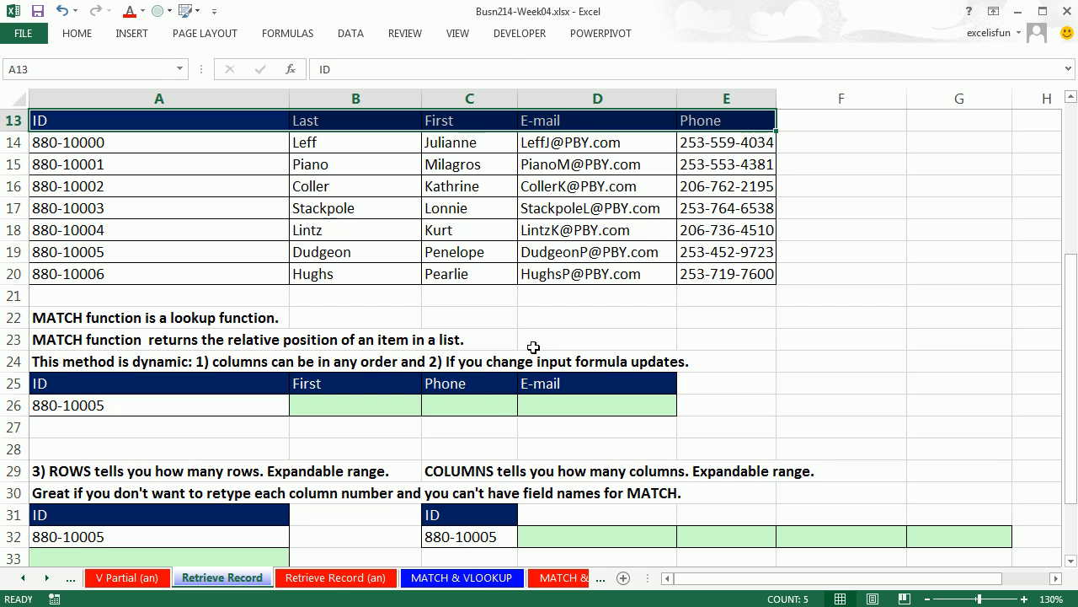
{"action": "left_click", "coordinate": [496, 405]}
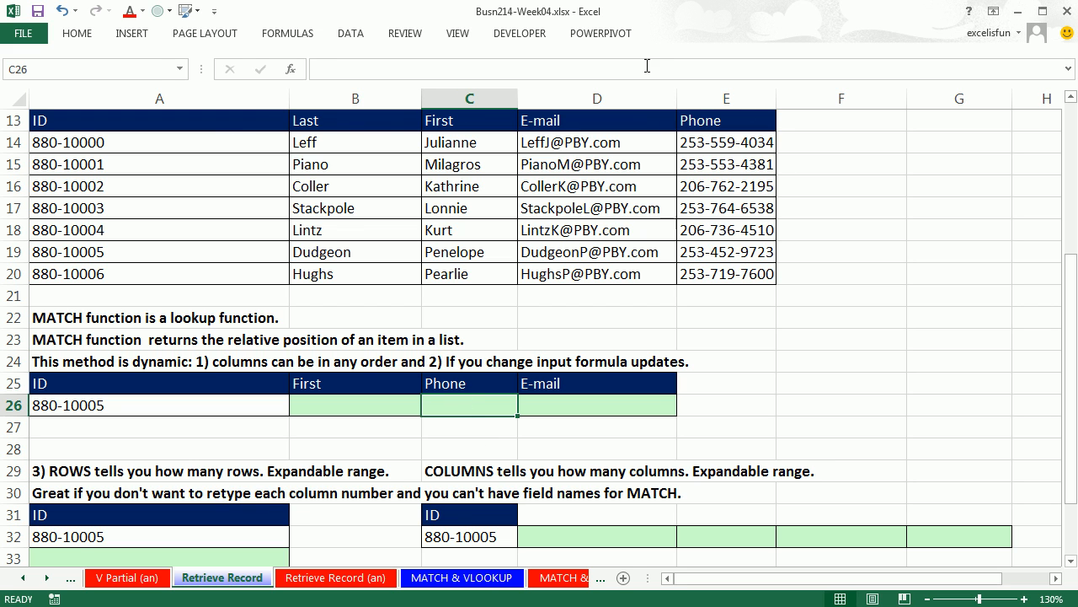
{"action": "left_click", "coordinate": [584, 387]}
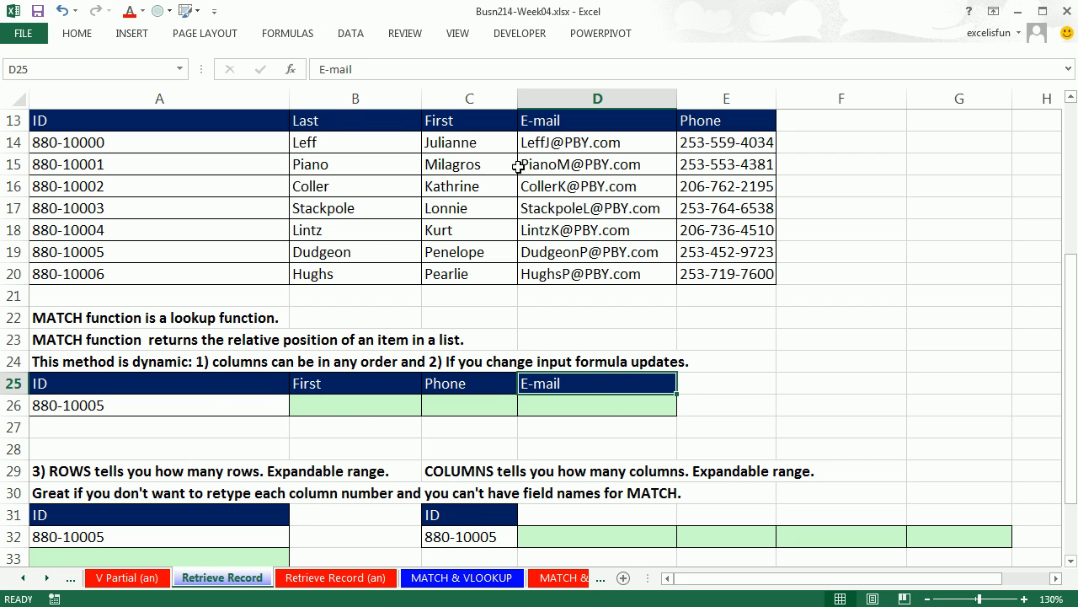
{"action": "left_click", "coordinate": [193, 386]}
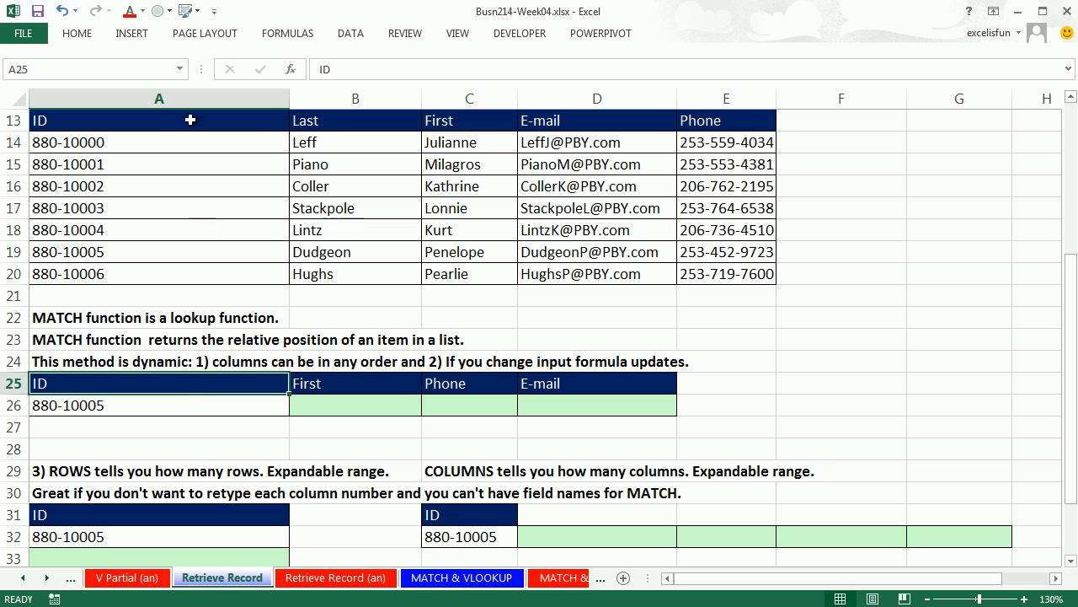
{"action": "left_click", "coordinate": [356, 387]}
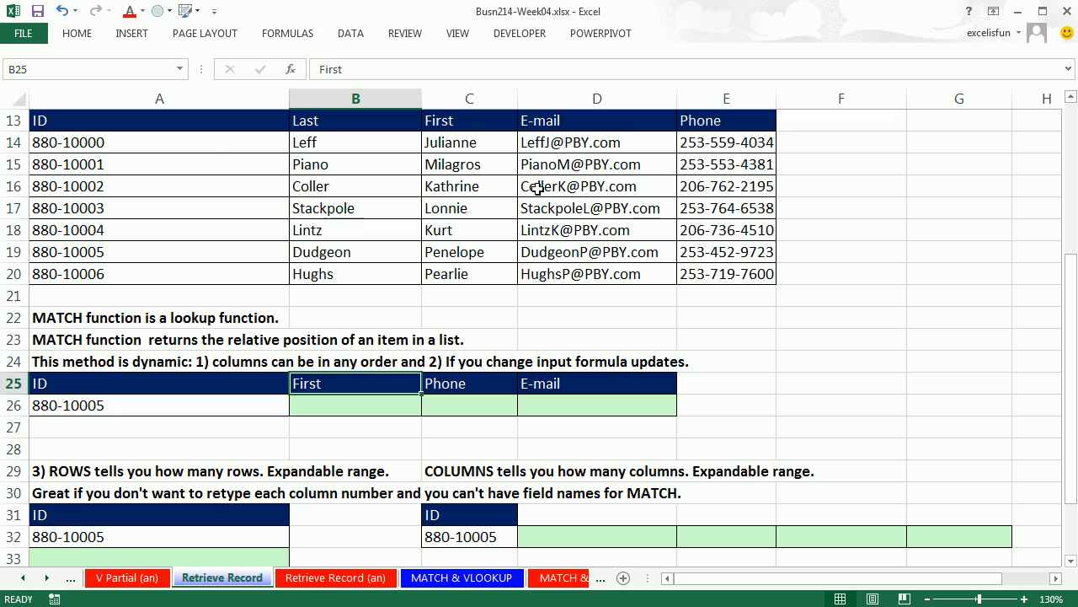
{"action": "left_click", "coordinate": [452, 125]}
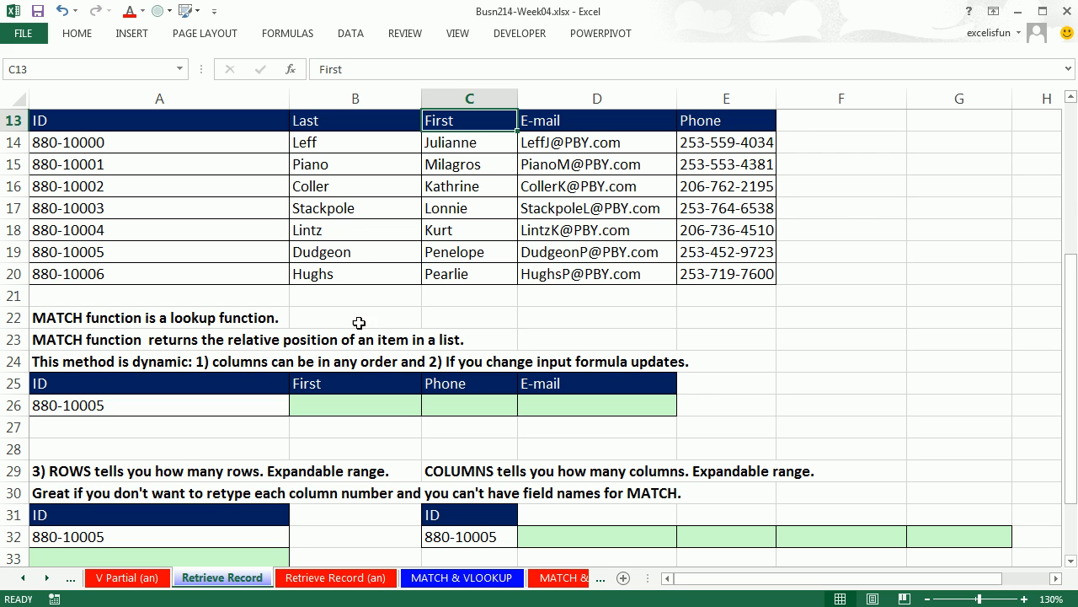
Step: Enter =MATCH(B25,$A$13:$E$13,0) in B26 to find the First header's position in the table's header row
{"action": "left_click", "coordinate": [361, 407]}
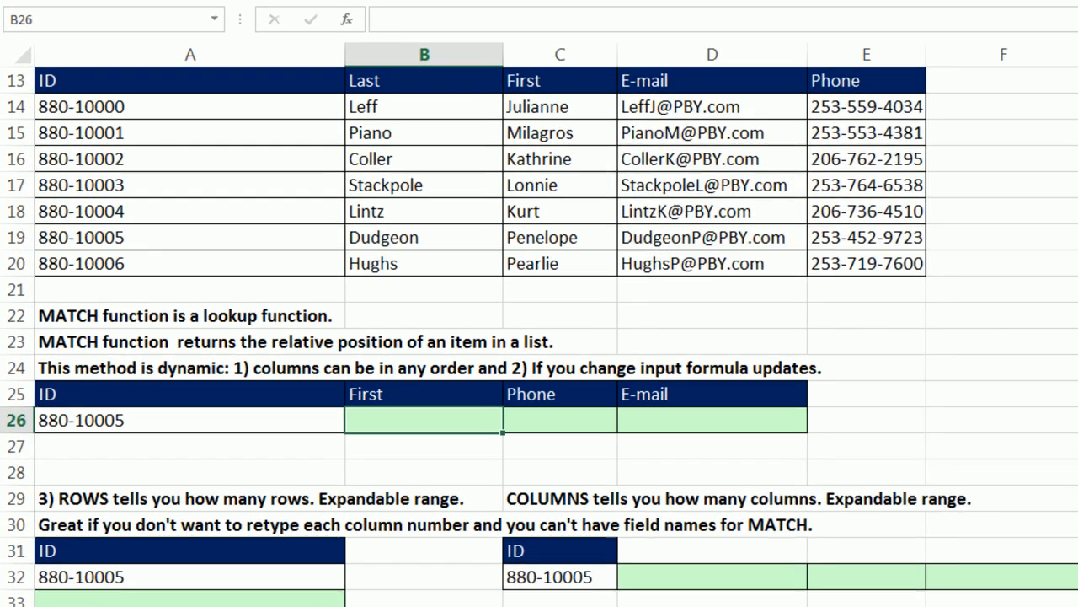
{"action": "type", "text": "=ma"}
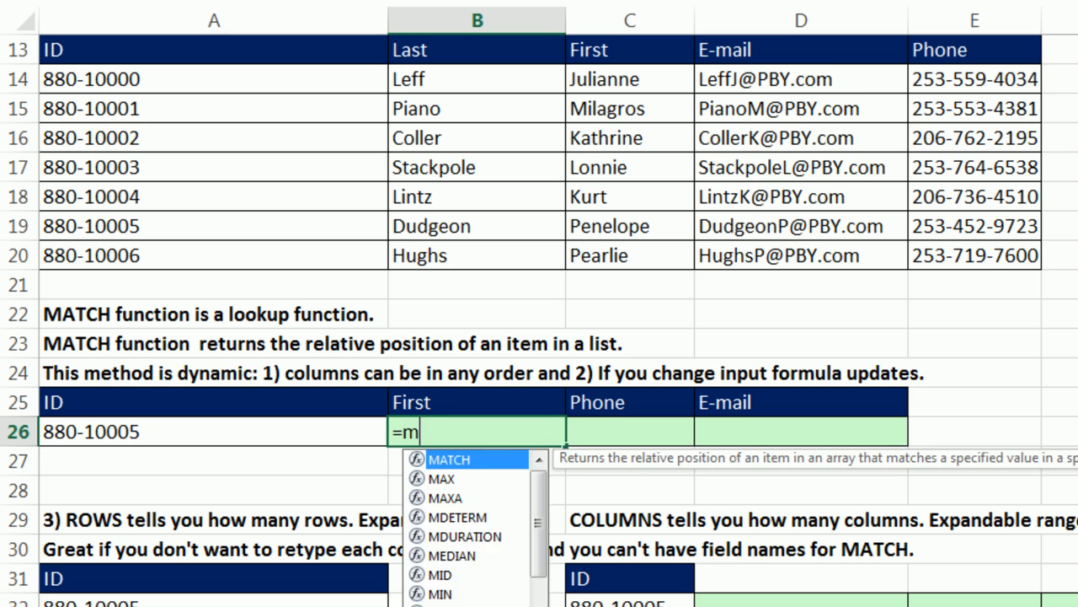
{"action": "key", "text": "Tab"}
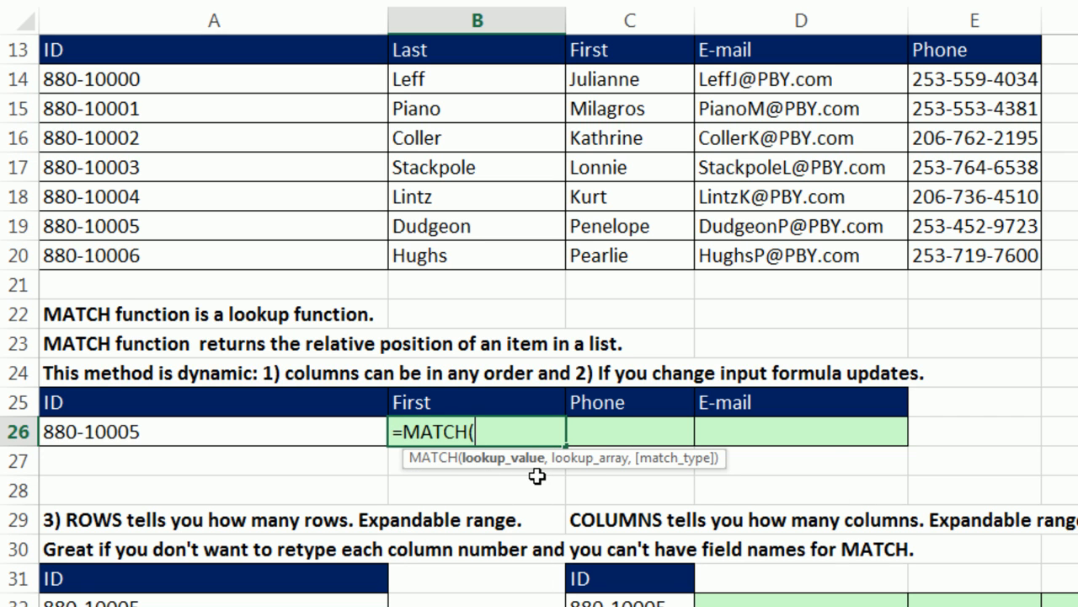
{"action": "left_click", "coordinate": [479, 402]}
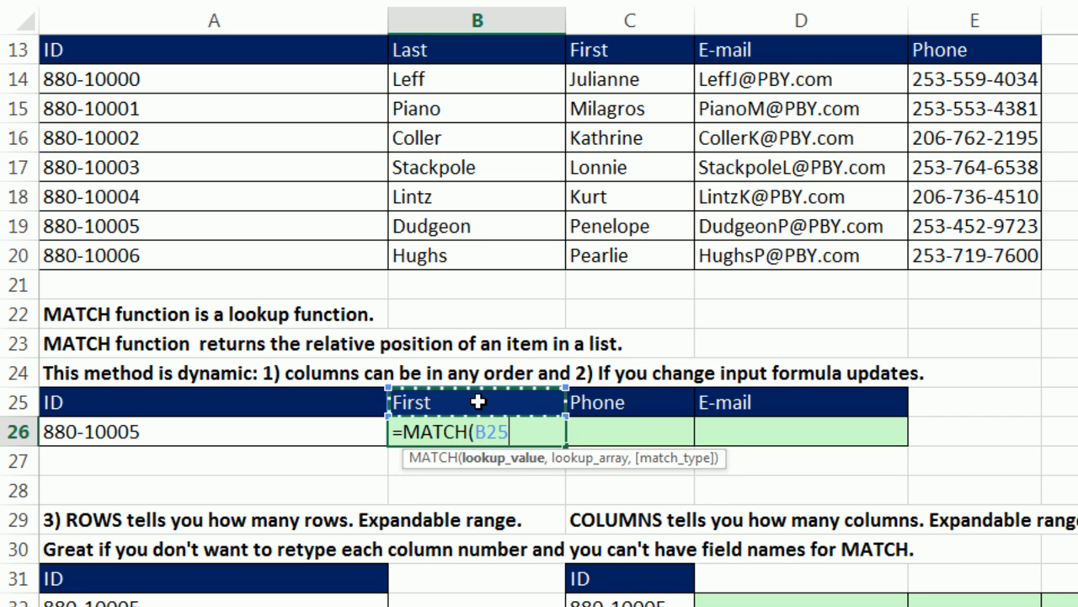
{"action": "type", "text": ","}
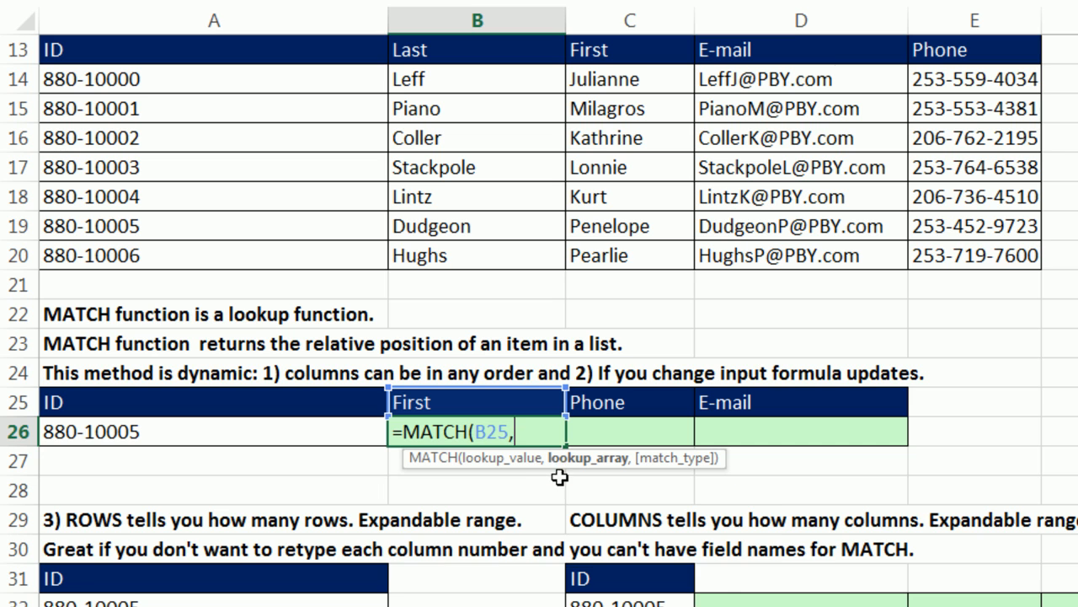
{"action": "left_click_drag", "start_coordinate": [140, 39], "coordinate": [712, 48]}
{"action": "left_click_drag", "start_coordinate": [913, 44], "coordinate": [939, 44]}
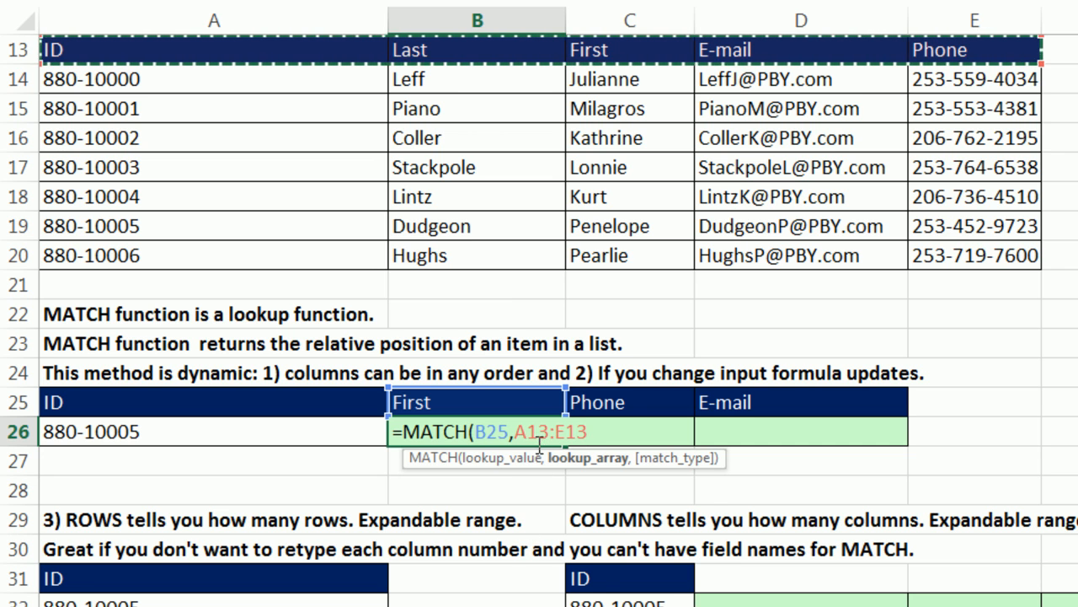
{"action": "key", "text": "F4"}
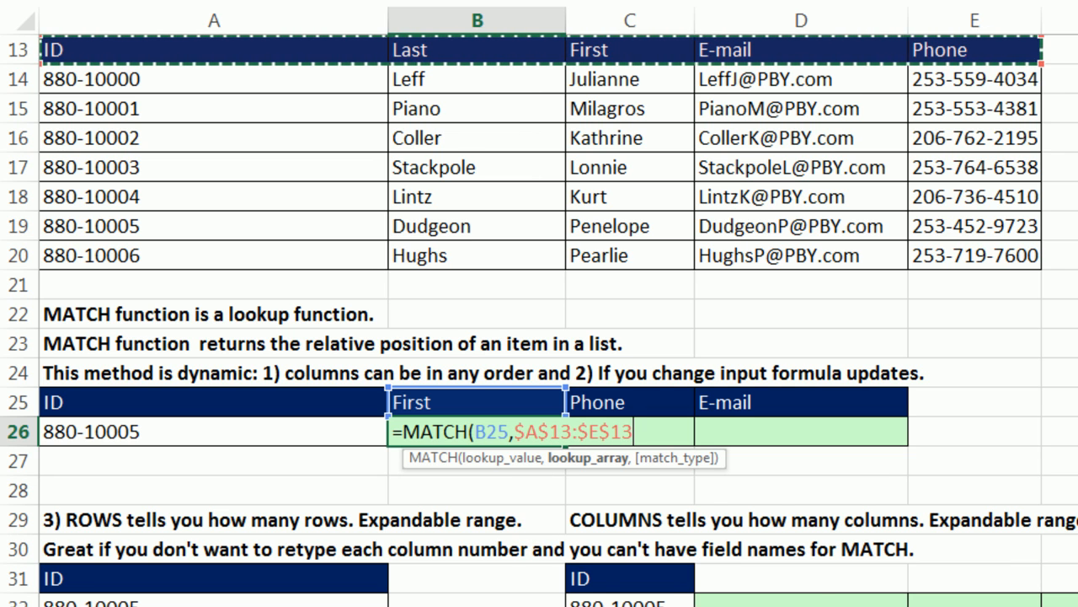
{"action": "type", "text": ","}
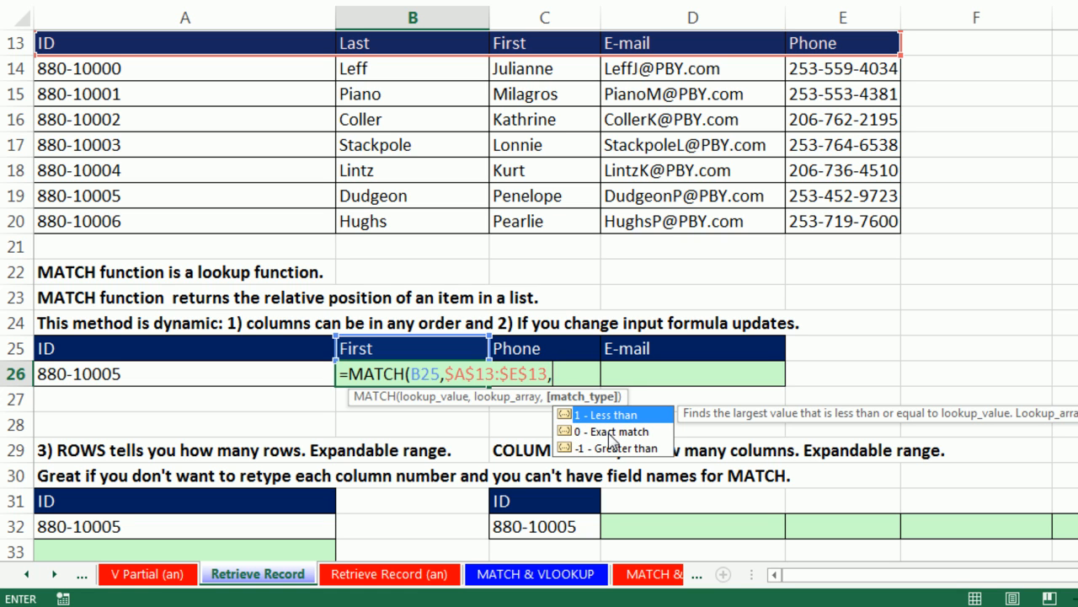
{"action": "type", "text": "0)"}
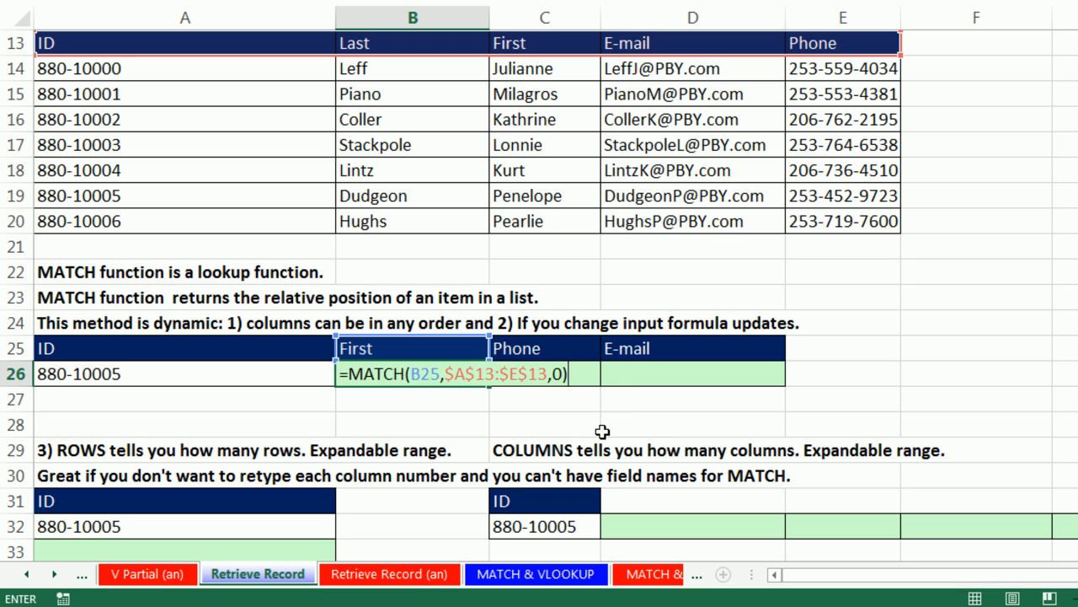
{"action": "key", "text": "ctrl+Return"}
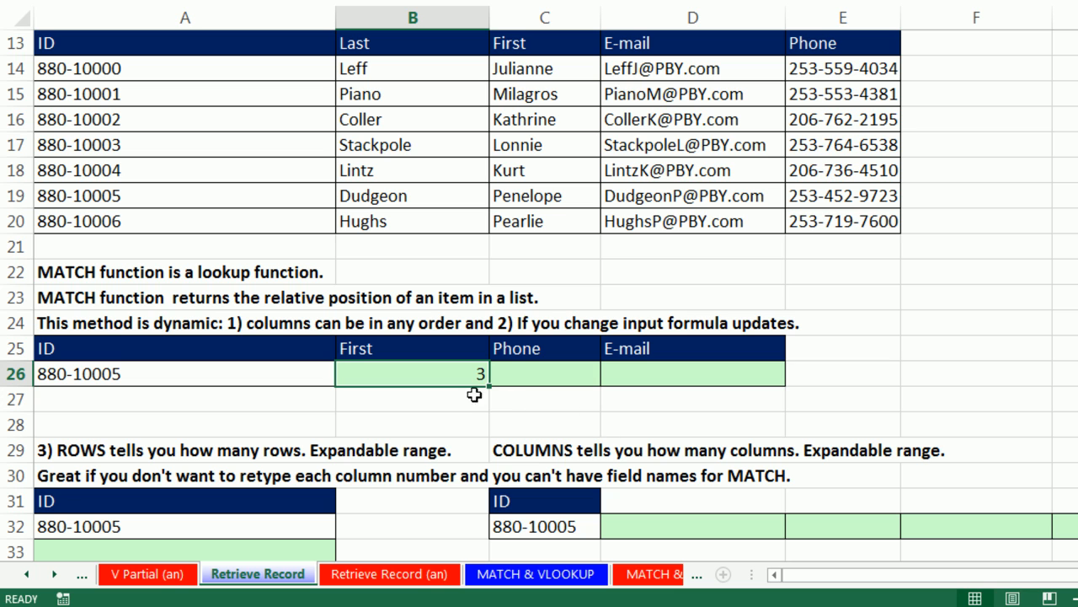
Step: Copy the MATCH formula from B26 across to D26 and check the lookup reference in C26
{"action": "left_click_drag", "start_coordinate": [492, 390], "coordinate": [739, 390]}
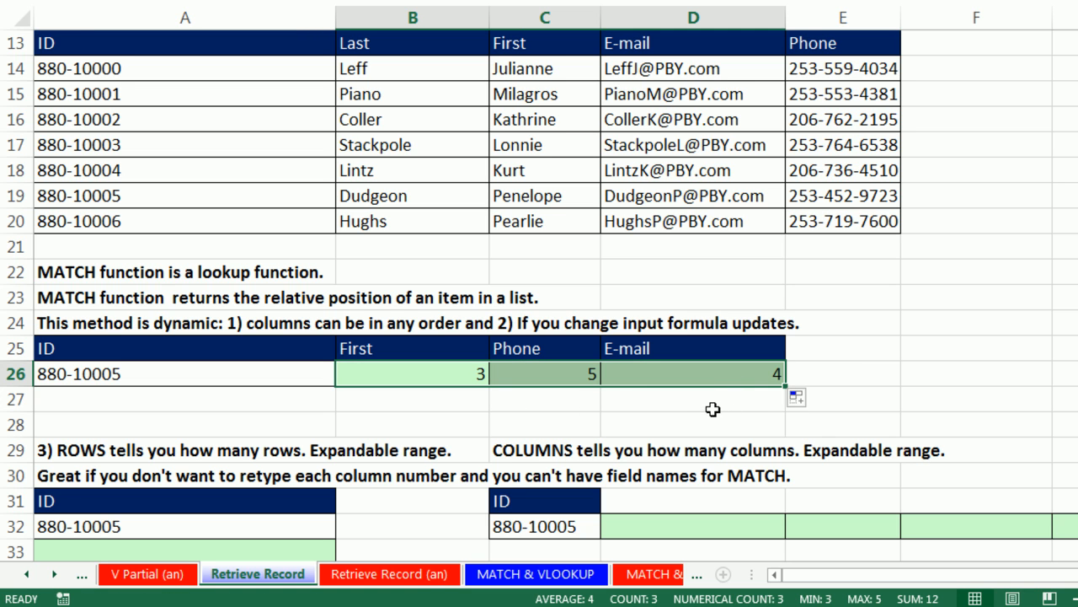
{"action": "double_click", "coordinate": [592, 375]}
{"action": "double_click", "coordinate": [574, 376]}
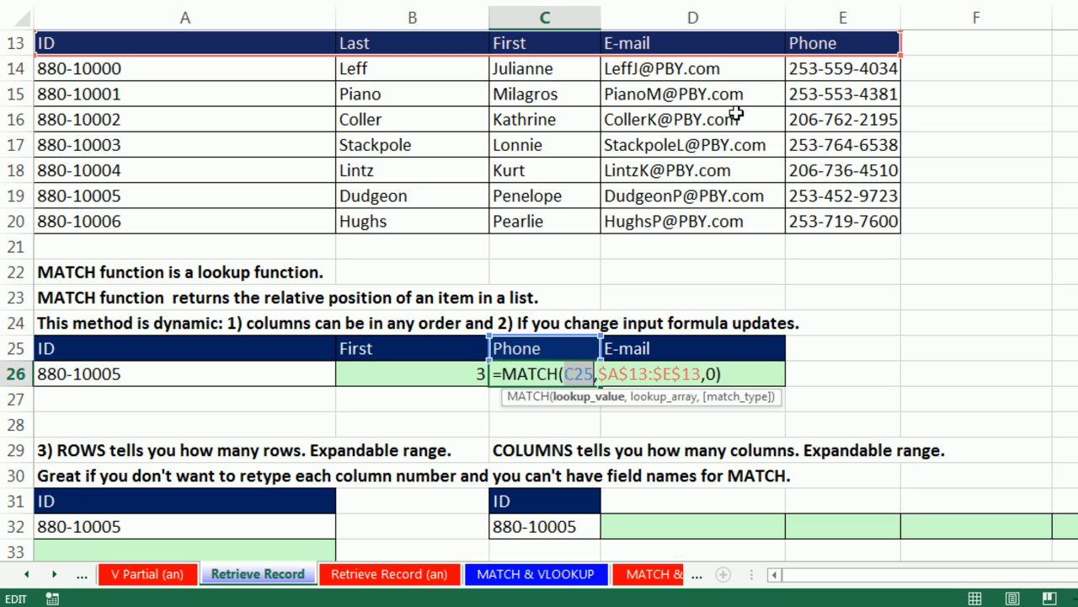
{"action": "key", "text": "ctrl+Return"}
{"action": "left_click", "coordinate": [741, 381]}
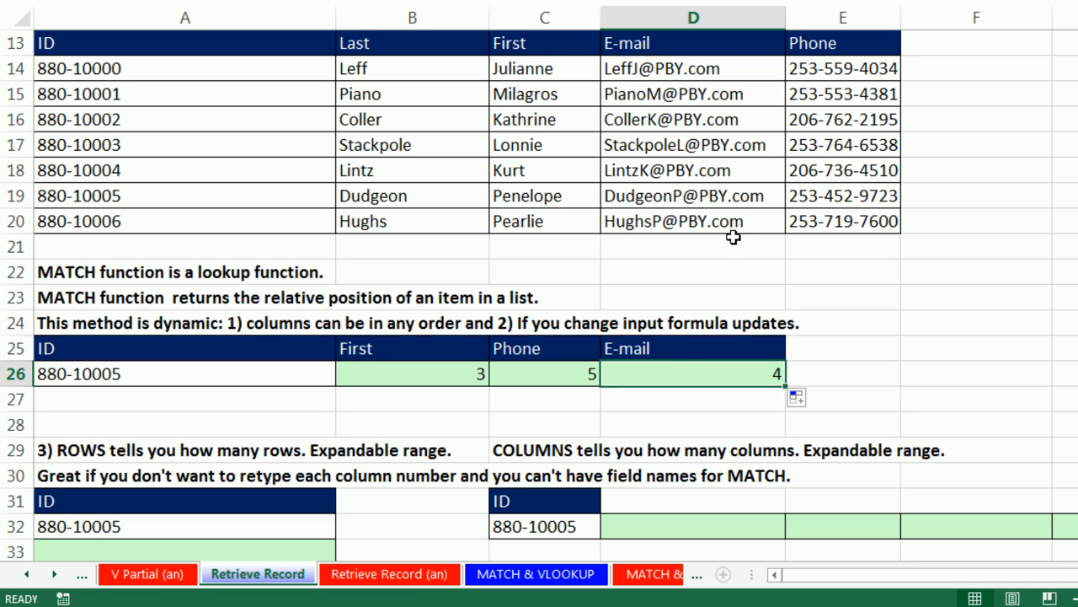
Step: Insert VLOOKUP( in front of the MATCH function in B26 and cut the whole MATCH part out of the formula
{"action": "left_click", "coordinate": [384, 372]}
{"action": "key", "text": "F2"}
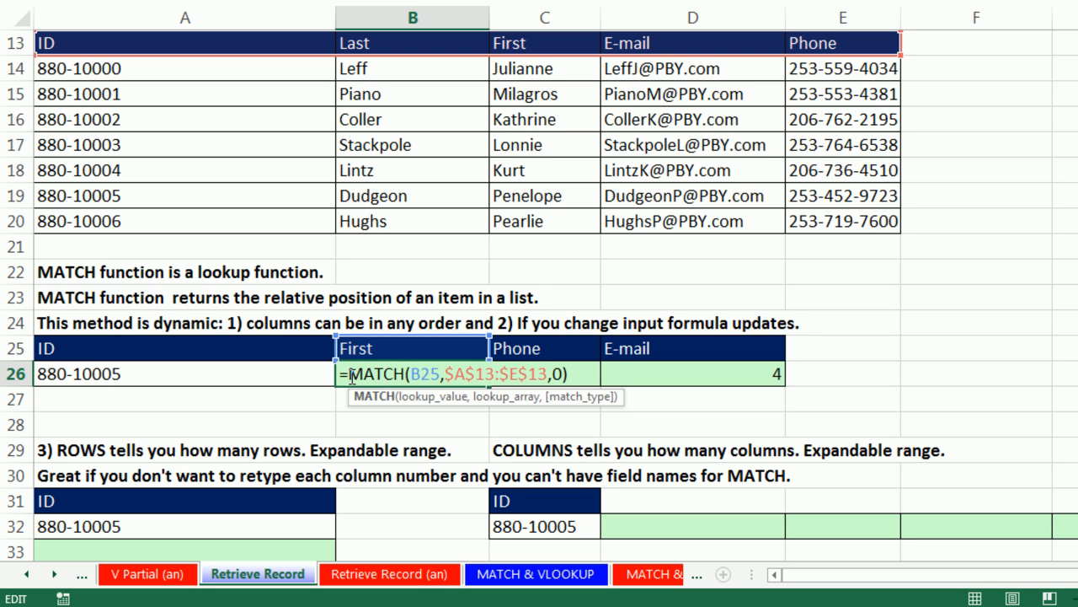
{"action": "left_click", "coordinate": [349, 376]}
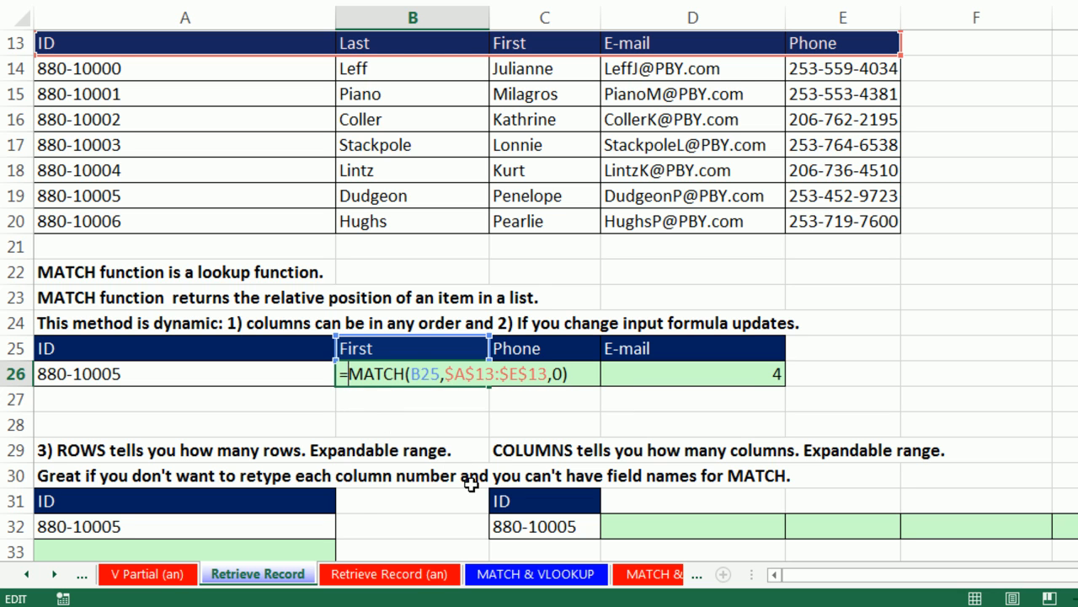
{"action": "type", "text": "vl"}
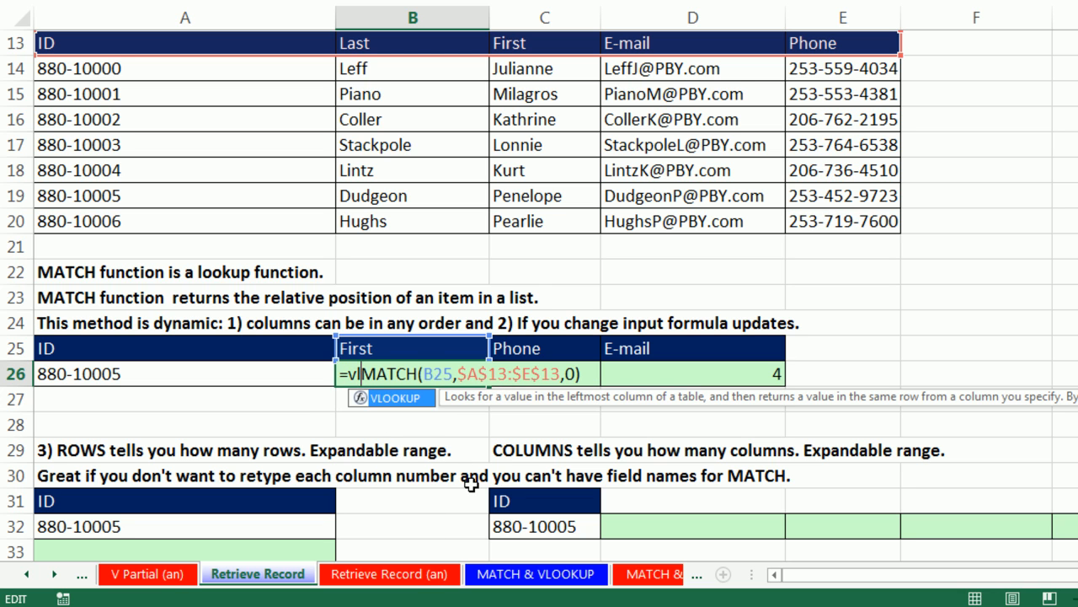
{"action": "key", "text": "Tab"}
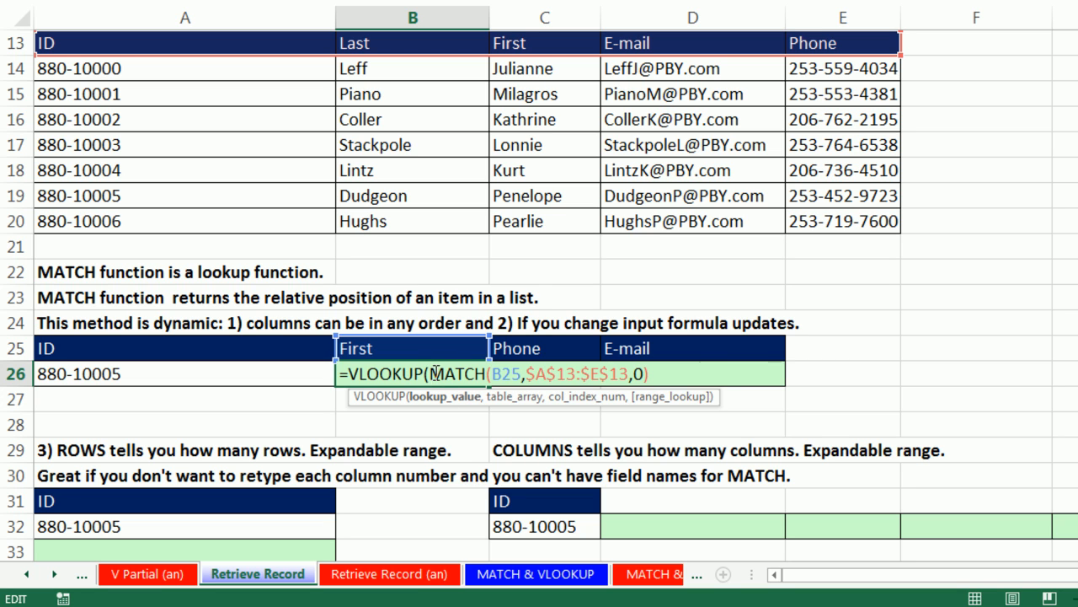
{"action": "left_click_drag", "start_coordinate": [430, 374], "coordinate": [712, 376]}
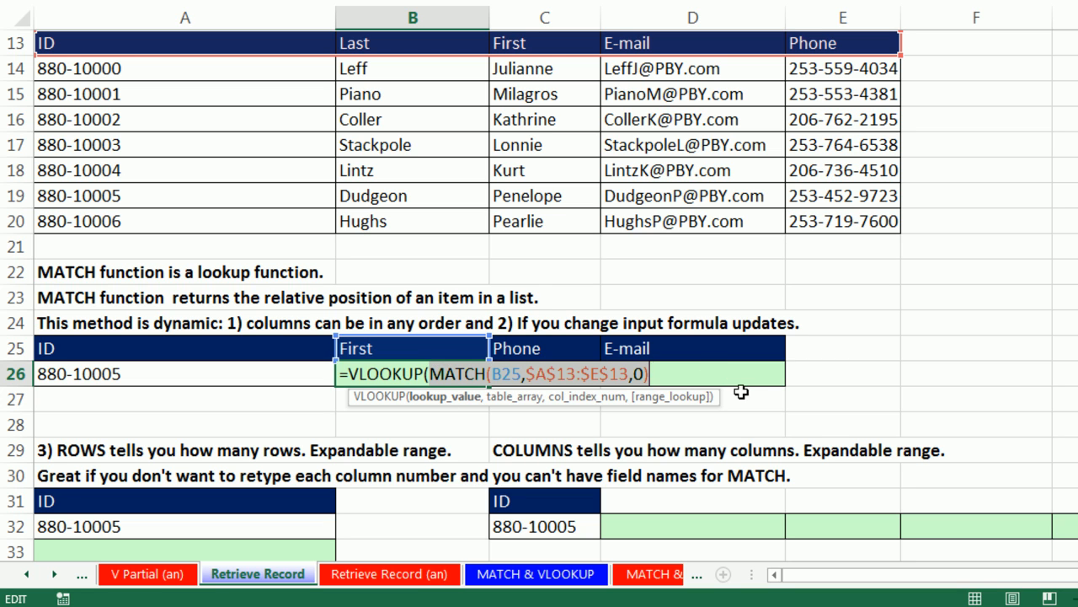
{"action": "key", "text": "ctrl+x"}
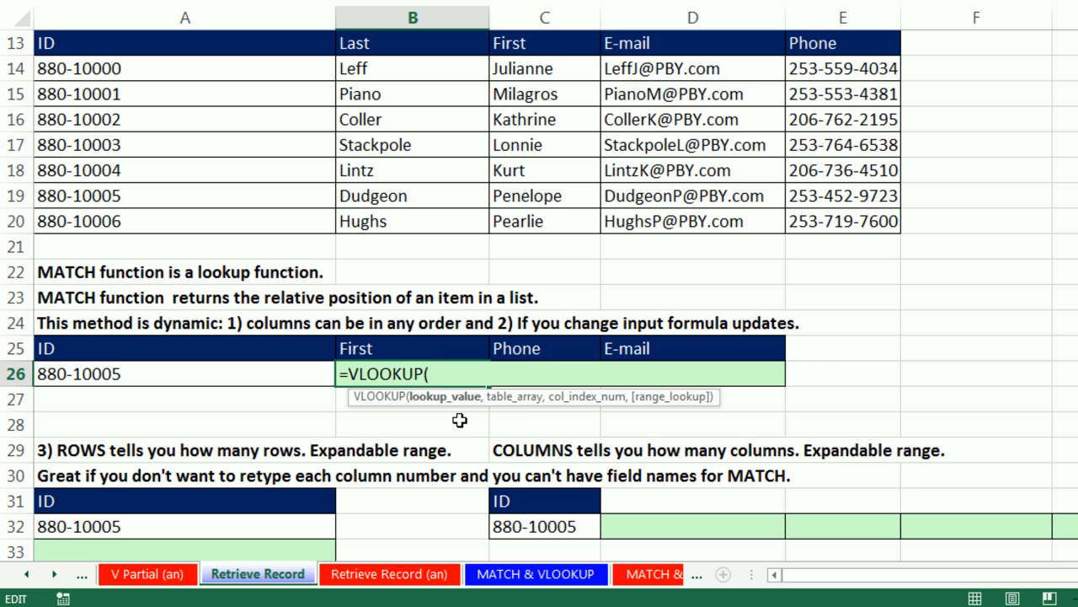
Step: Give the VLOOKUP in B26 the absolute lookup value $A$26 and the absolute table array $A$14:$E$20
{"action": "left_click", "coordinate": [213, 371]}
{"action": "key", "text": "F4"}
{"action": "type", "text": ","}
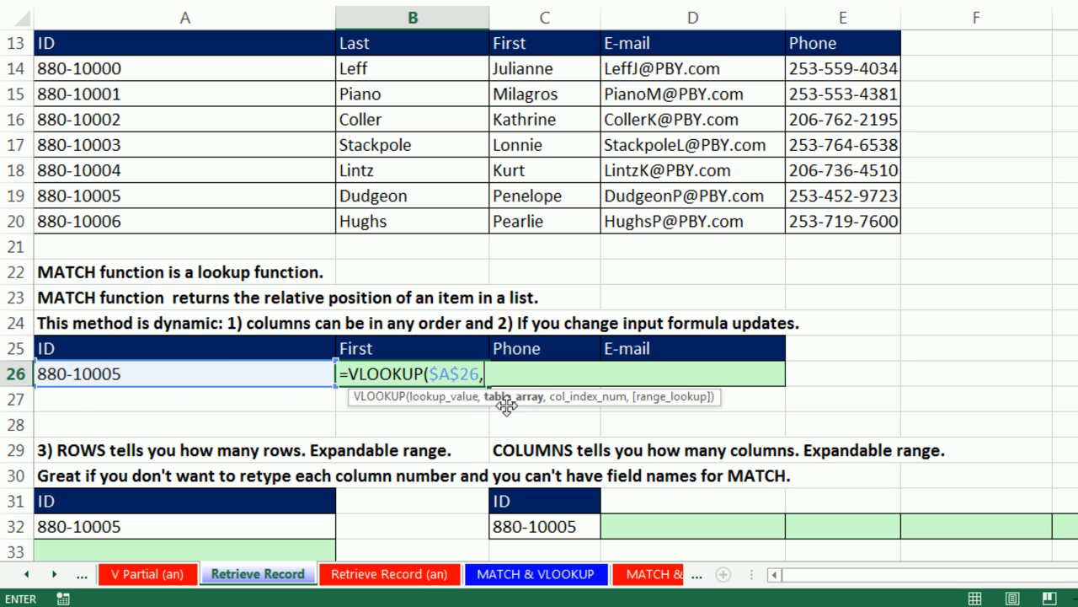
{"action": "left_click", "coordinate": [139, 74]}
{"action": "left_click_drag", "start_coordinate": [139, 75], "coordinate": [893, 224]}
{"action": "key", "text": "F4"}
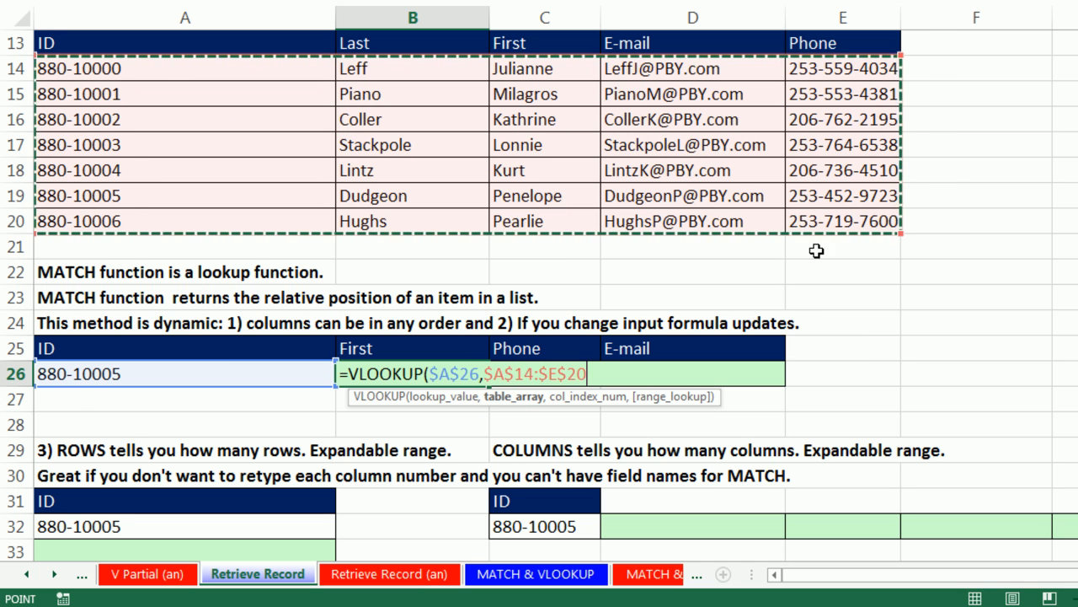
{"action": "type", "text": ","}
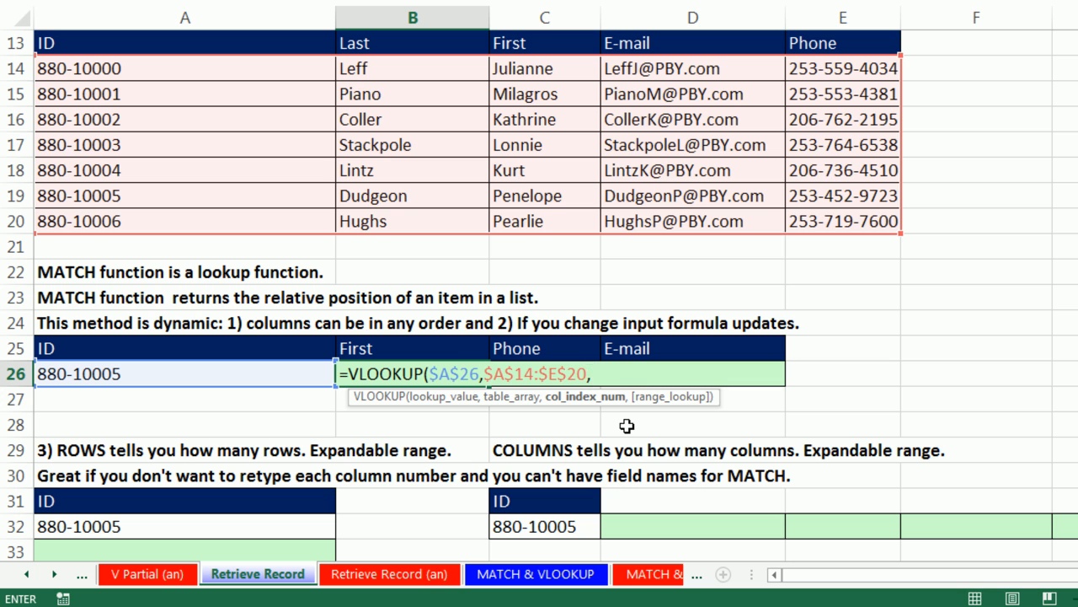
Step: Paste MATCH(B25,$A$13:$E$13,0) as the VLOOKUP's column index number and check that argument
{"action": "type", "text": "MATCH(B25,$A$13:$E$13,0"}
{"action": "type", "text": ")"}
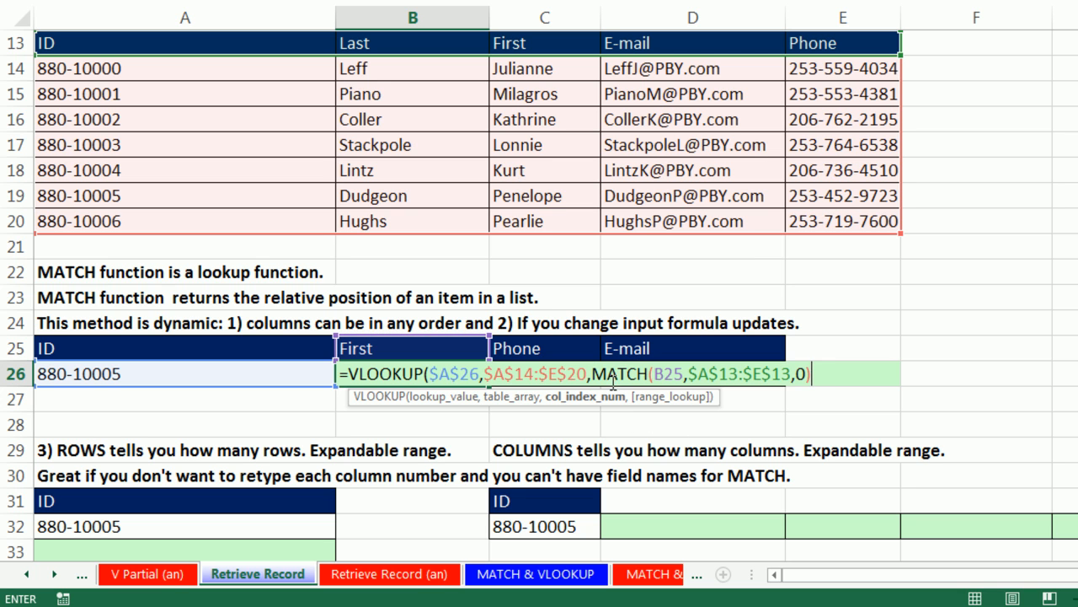
{"action": "left_click", "coordinate": [590, 403]}
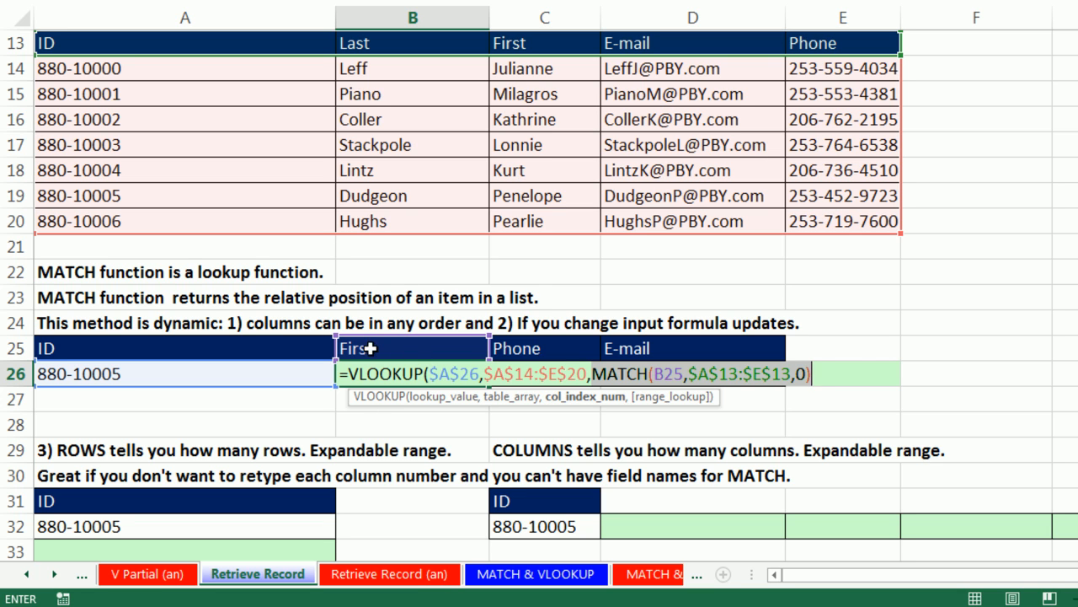
{"action": "double_click", "coordinate": [667, 374]}
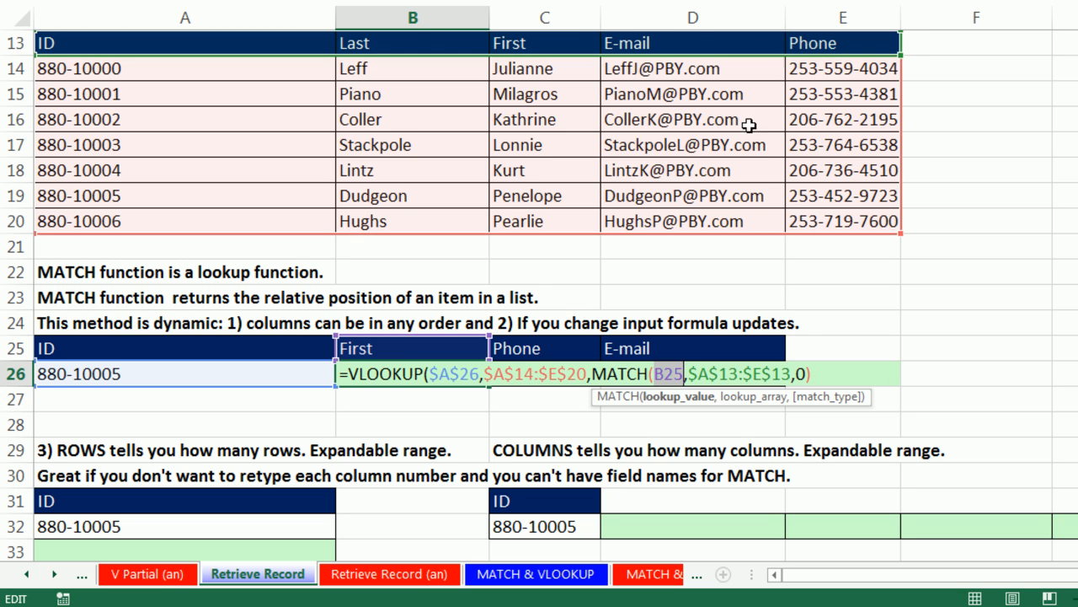
{"action": "left_click", "coordinate": [592, 377]}
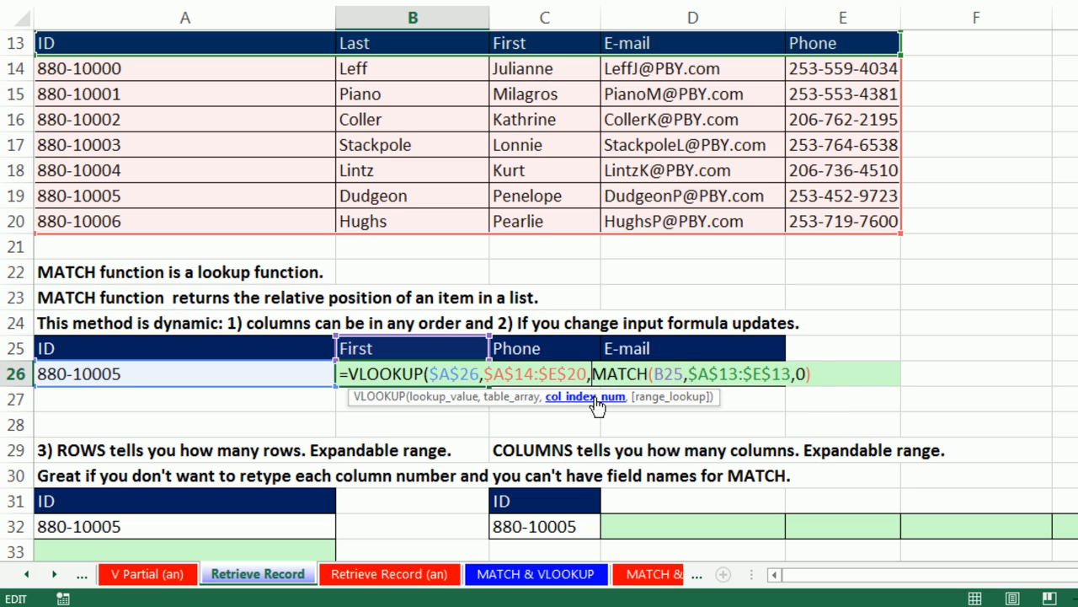
{"action": "key", "text": "shift+End"}
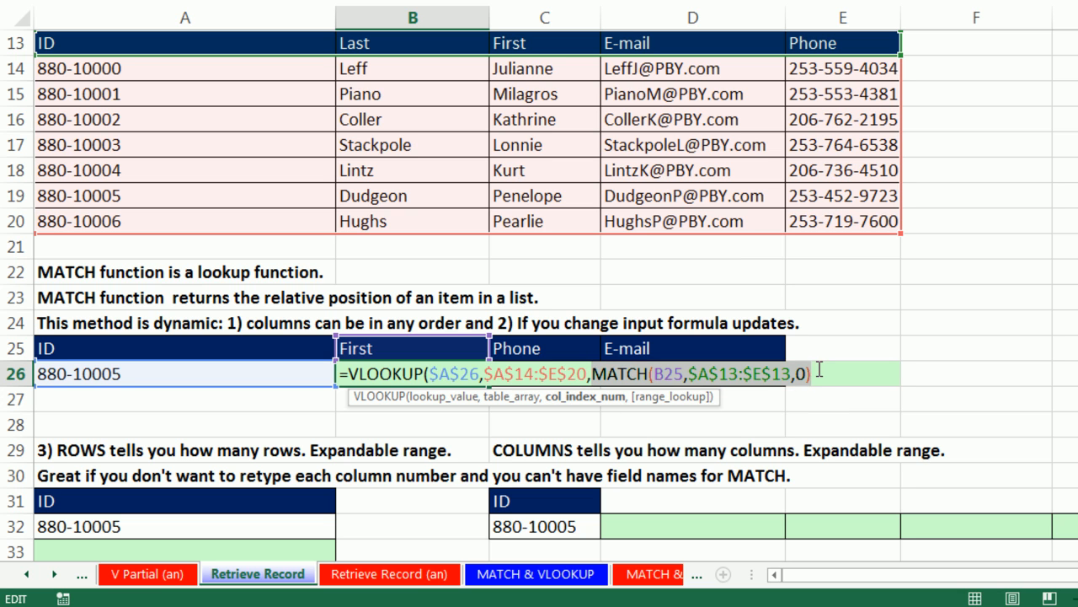
{"action": "key", "text": "End"}
Step: Set the VLOOKUP's range lookup to 0 for an exact match and close the formula's parenthesis
{"action": "type", "text": ","}
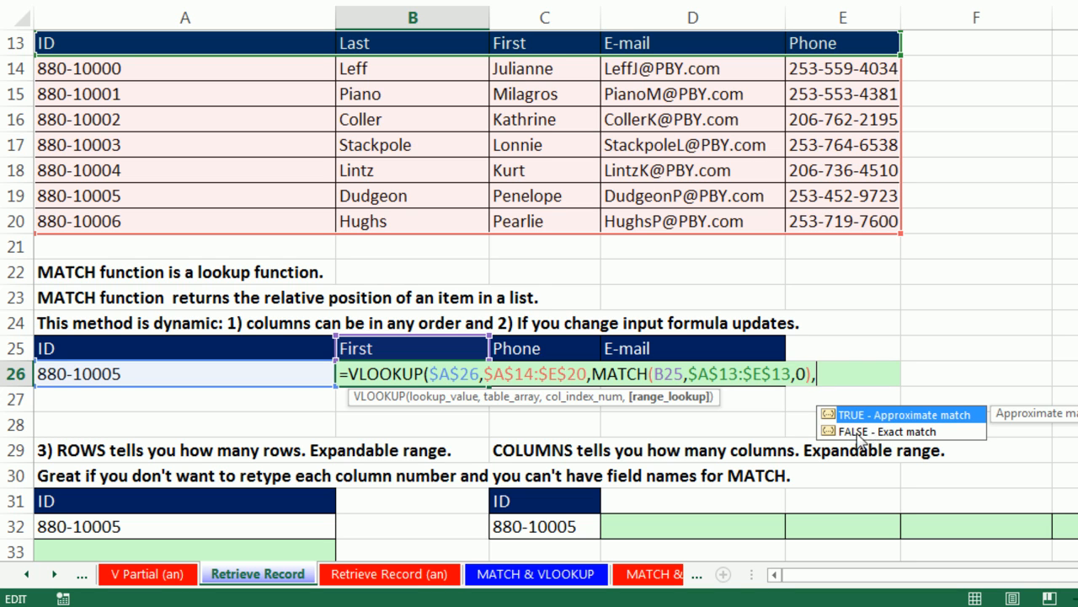
{"action": "left_click_drag", "start_coordinate": [716, 397], "coordinate": [792, 417]}
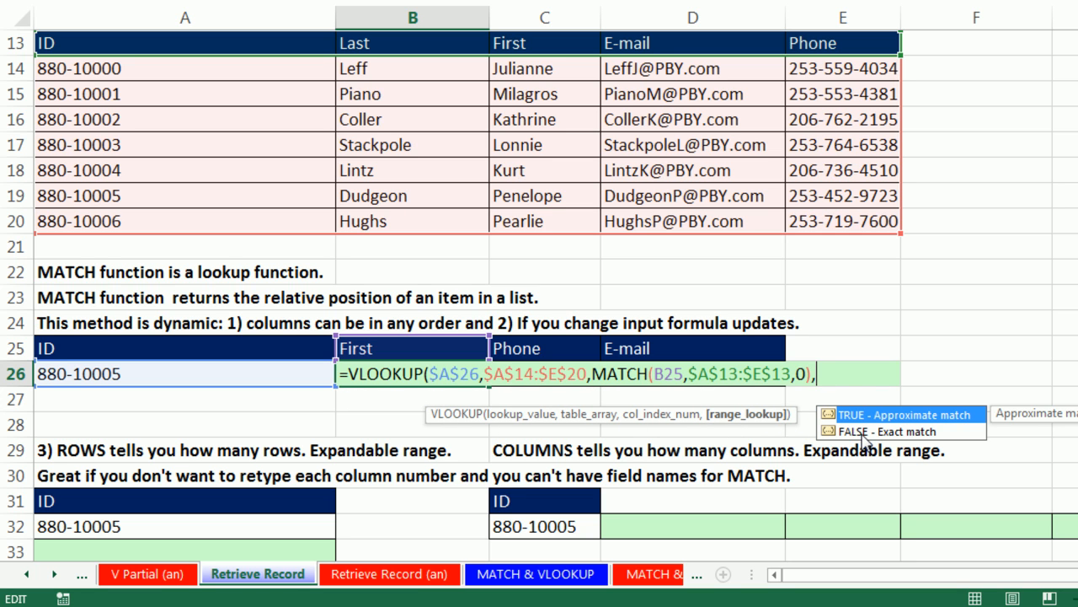
{"action": "type", "text": ")"}
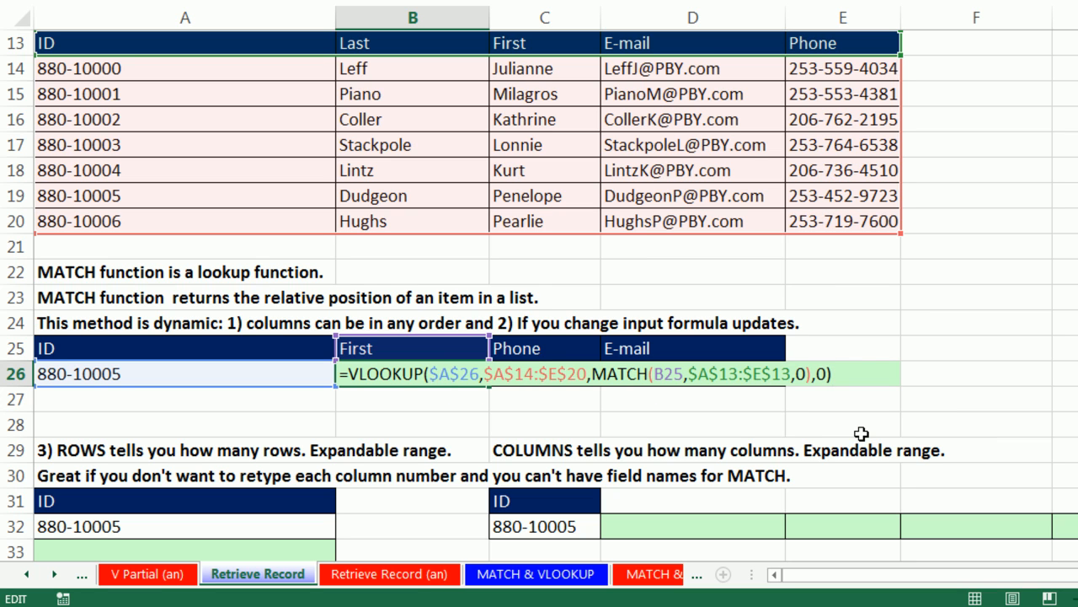
Step: Check each VLOOKUP argument in B26 and enter the finished formula, keeping the cell selected
{"action": "left_click", "coordinate": [450, 376]}
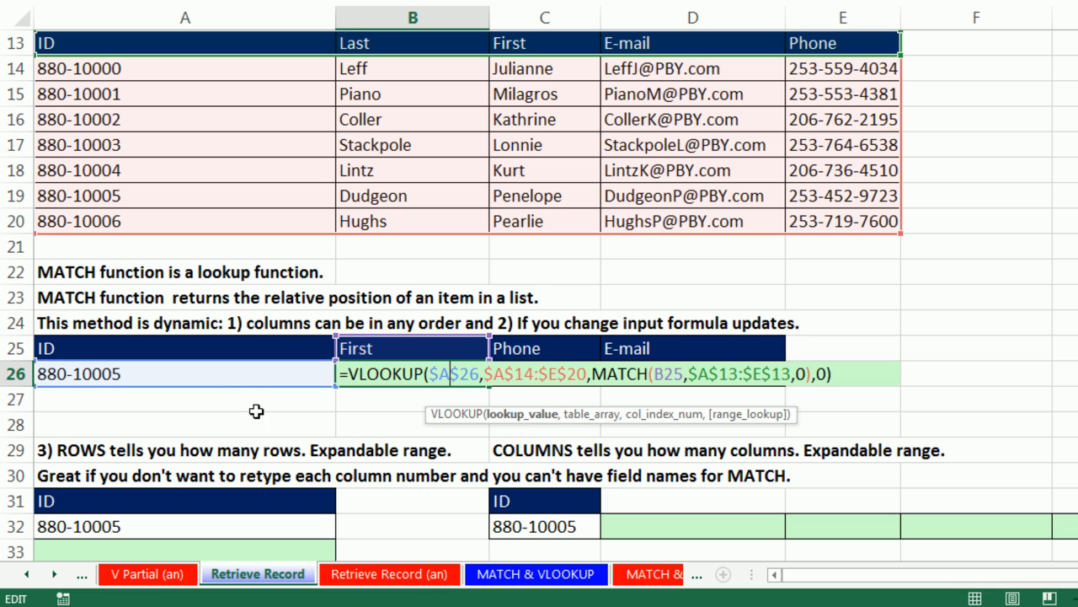
{"action": "left_click", "coordinate": [528, 376]}
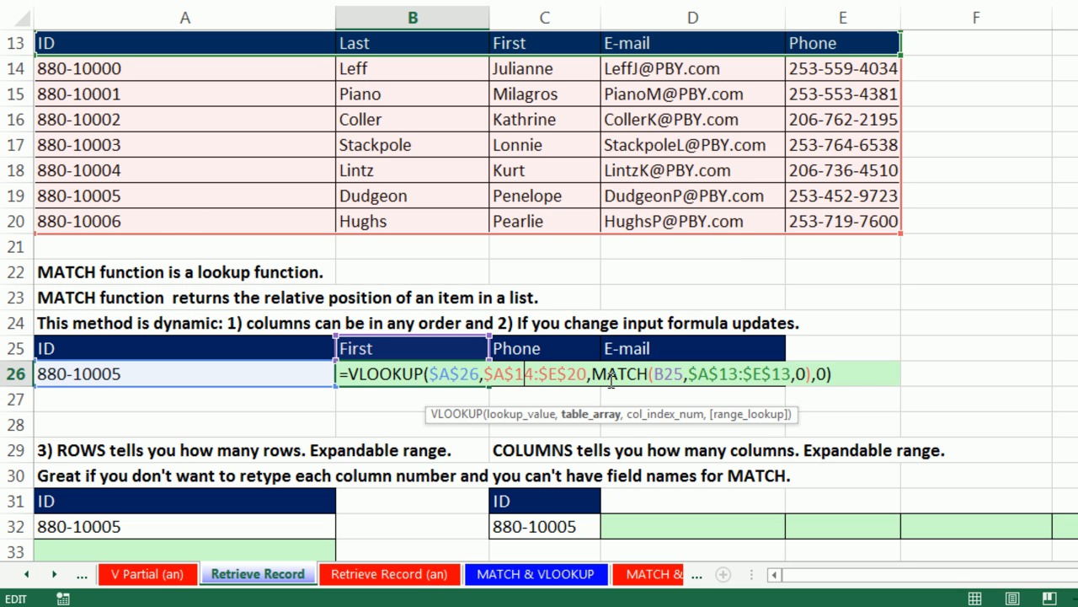
{"action": "left_click", "coordinate": [640, 416]}
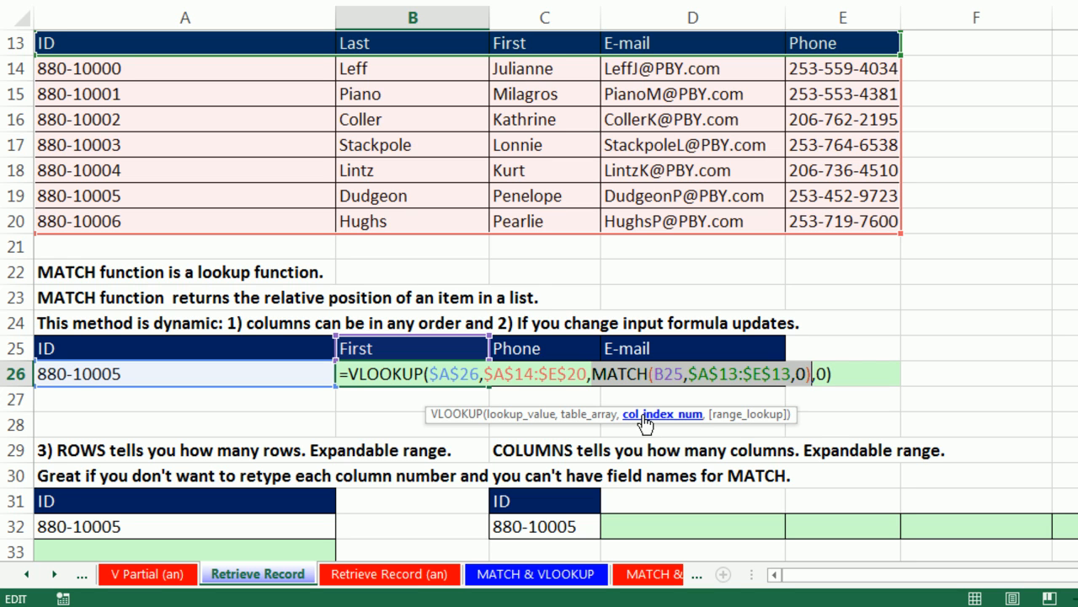
{"action": "key", "text": "Right"}
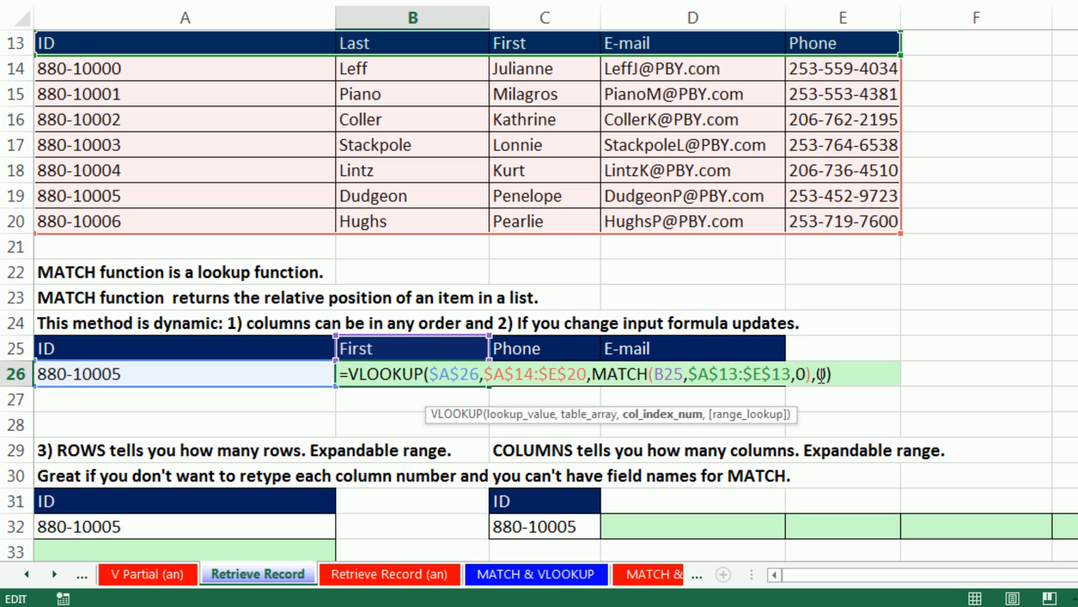
{"action": "left_click", "coordinate": [766, 416]}
{"action": "key", "text": "ctrl+Return"}
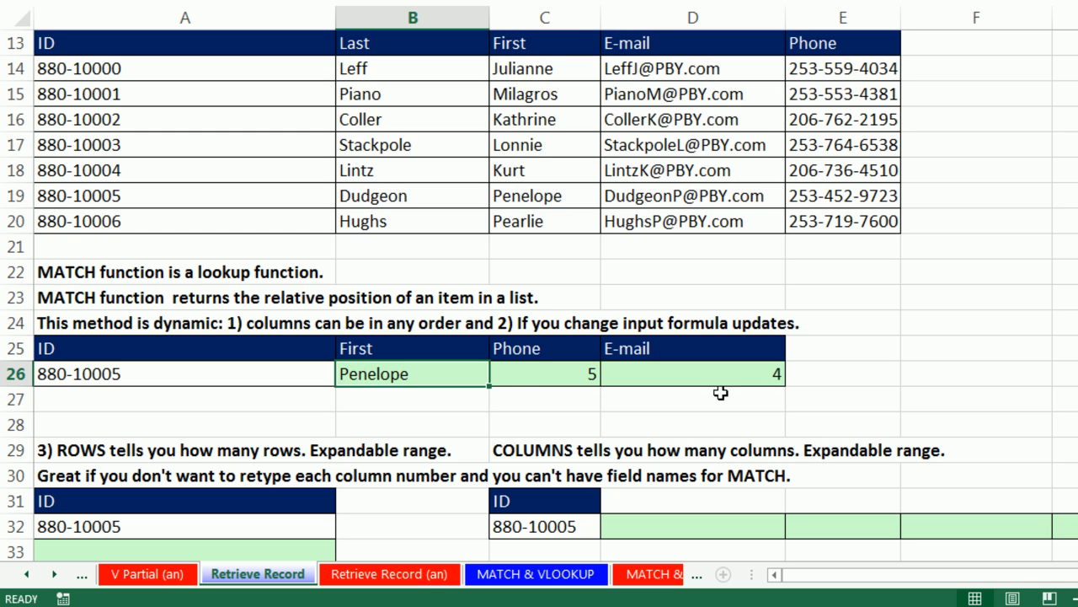
Step: Fill the VLOOKUP formula from B26 across through D26 and widen column C to fit the phone numbers
{"action": "double_click", "coordinate": [773, 390]}
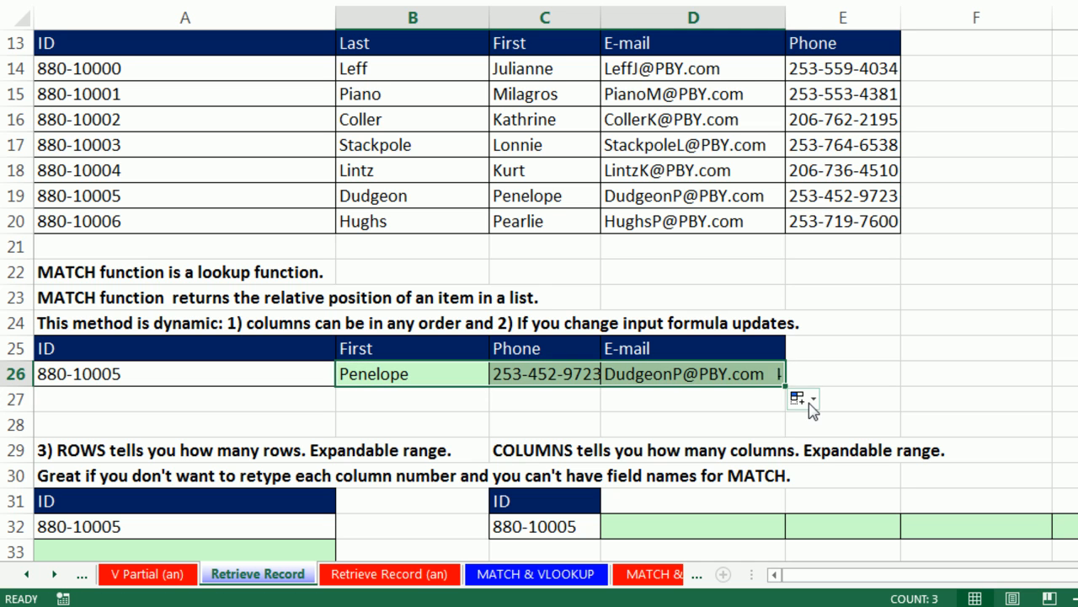
{"action": "left_click_drag", "start_coordinate": [601, 16], "coordinate": [616, 17]}
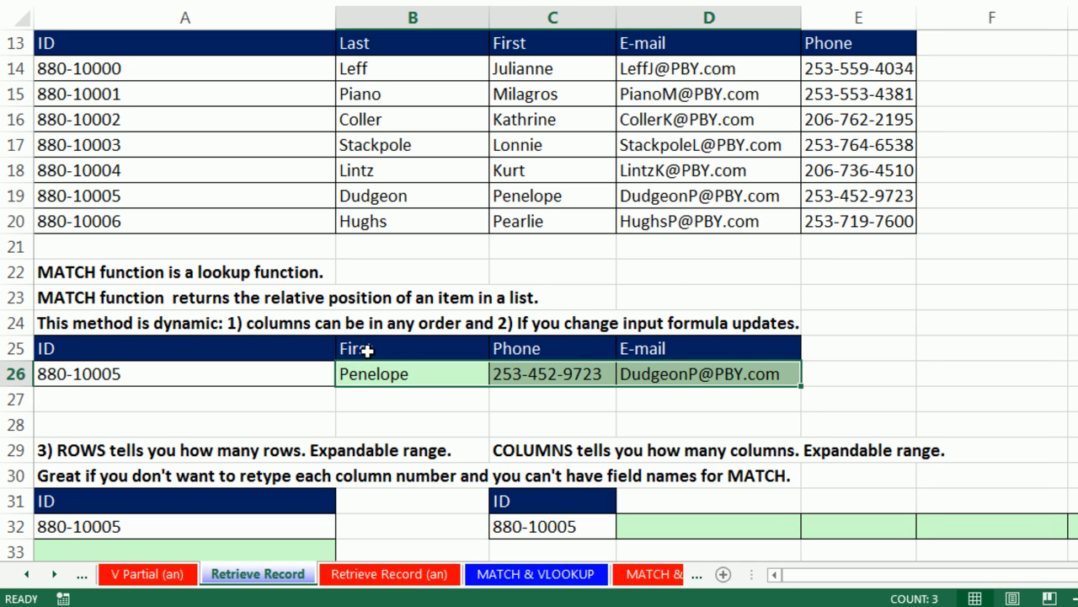
Step: Test the lookup by choosing the first ID in A26's validation list, followed by the last ID in that list
{"action": "left_click", "coordinate": [284, 373]}
{"action": "left_click", "coordinate": [346, 377]}
{"action": "left_click", "coordinate": [181, 396]}
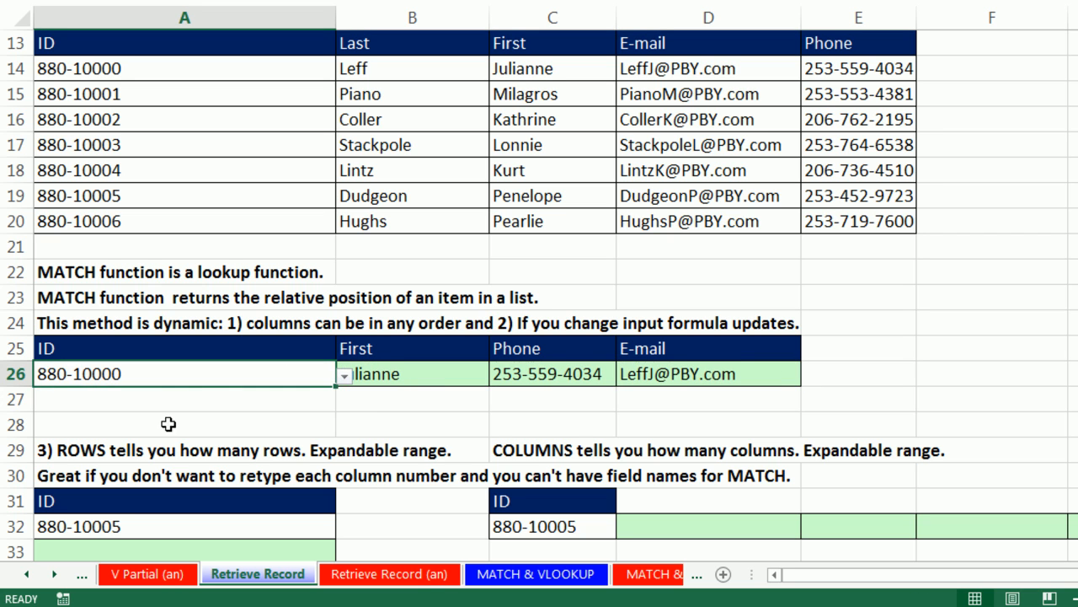
{"action": "left_click", "coordinate": [345, 377]}
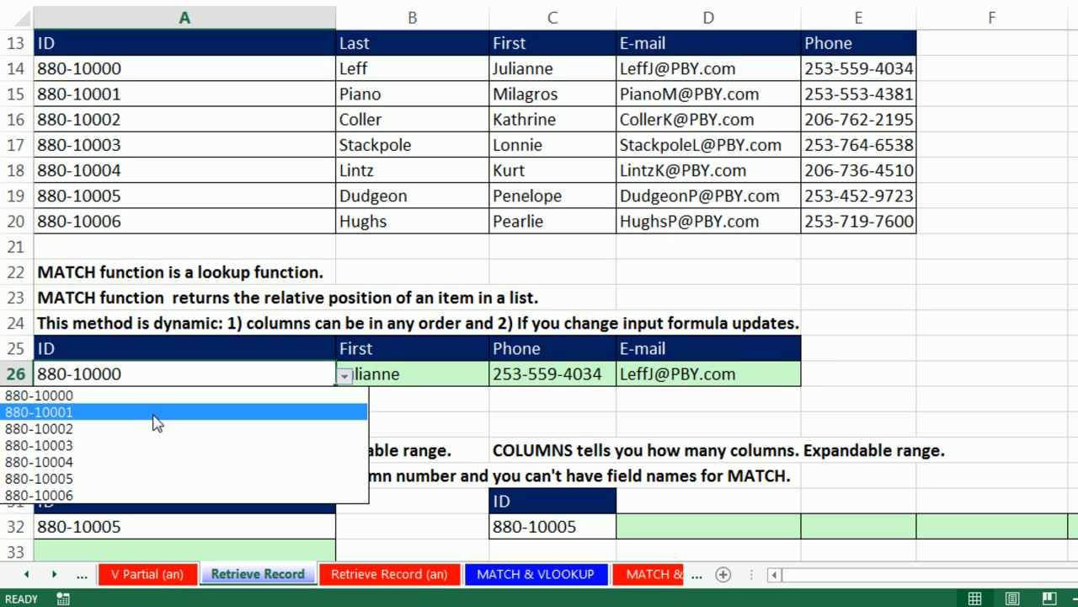
{"action": "left_click", "coordinate": [82, 492]}
{"action": "left_click", "coordinate": [385, 423]}
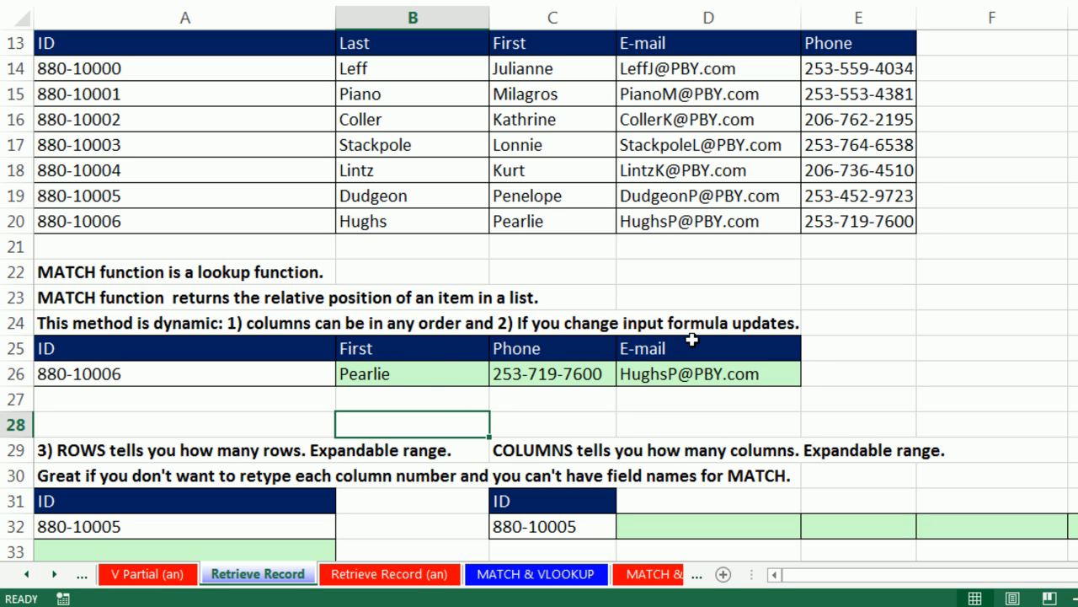
Step: Change the Phone header in C25 to Last, keeping the cell selected
{"action": "left_click", "coordinate": [530, 348]}
{"action": "type", "text": "Last"}
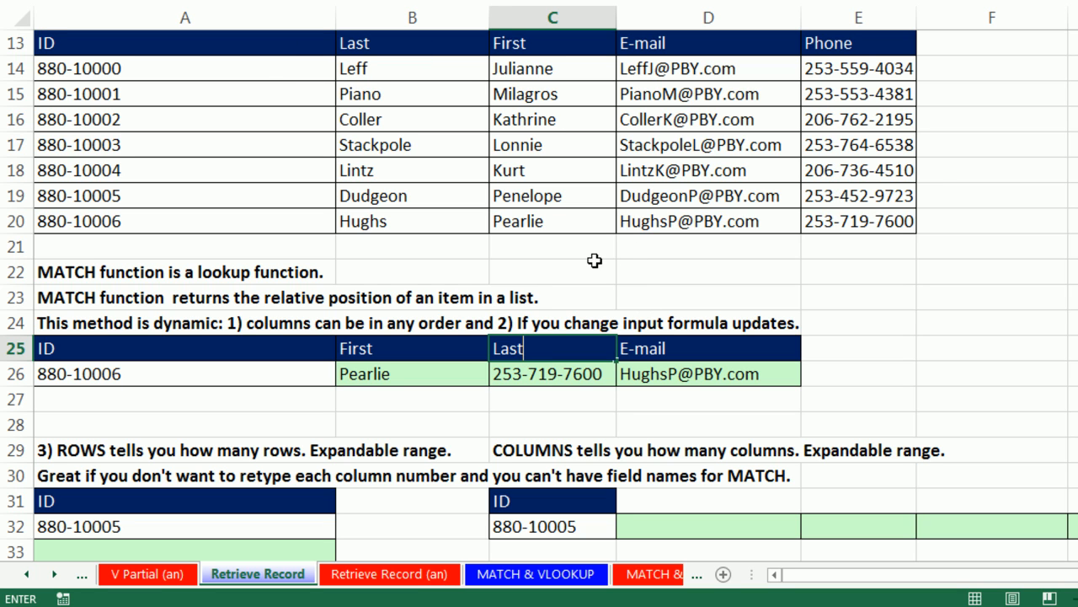
{"action": "key", "text": "ctrl+Return"}
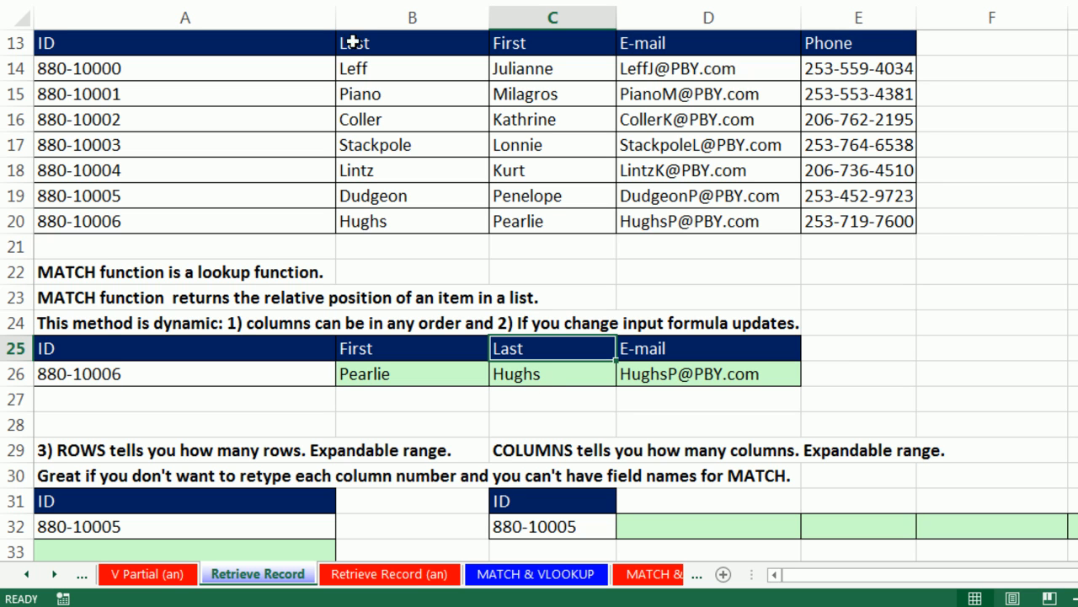
Step: Check the last name, first name and e-mail in row 20 of the source table against the retrieved record
{"action": "left_click", "coordinate": [365, 227]}
{"action": "left_click", "coordinate": [554, 227]}
{"action": "left_click", "coordinate": [669, 221]}
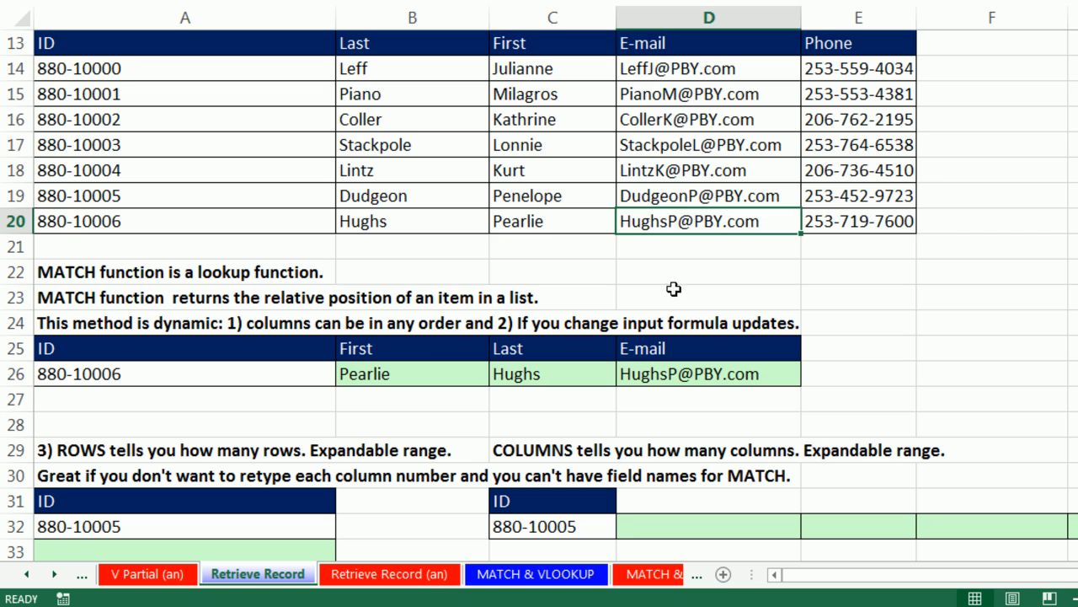
Step: Review the VLOOKUP and nested MATCH formula in B26 and re-enter it without edits
{"action": "left_click", "coordinate": [421, 373]}
{"action": "key", "text": "F2"}
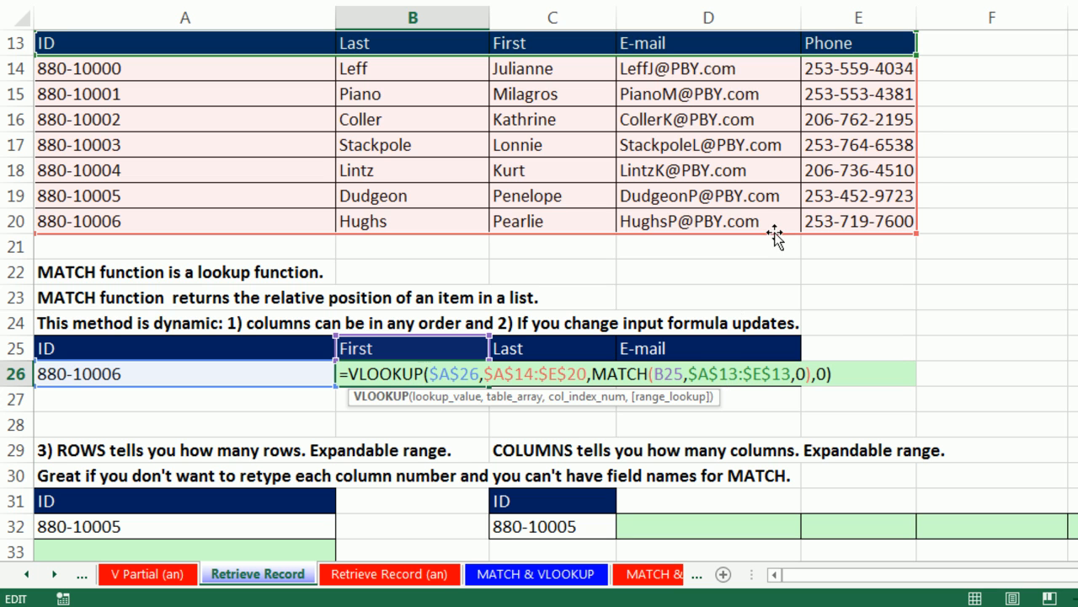
{"action": "key", "text": "ctrl+Return"}
Step: Open the VLOOKUP formula in D26 and examine its column index and lookup value arguments
{"action": "double_click", "coordinate": [691, 375]}
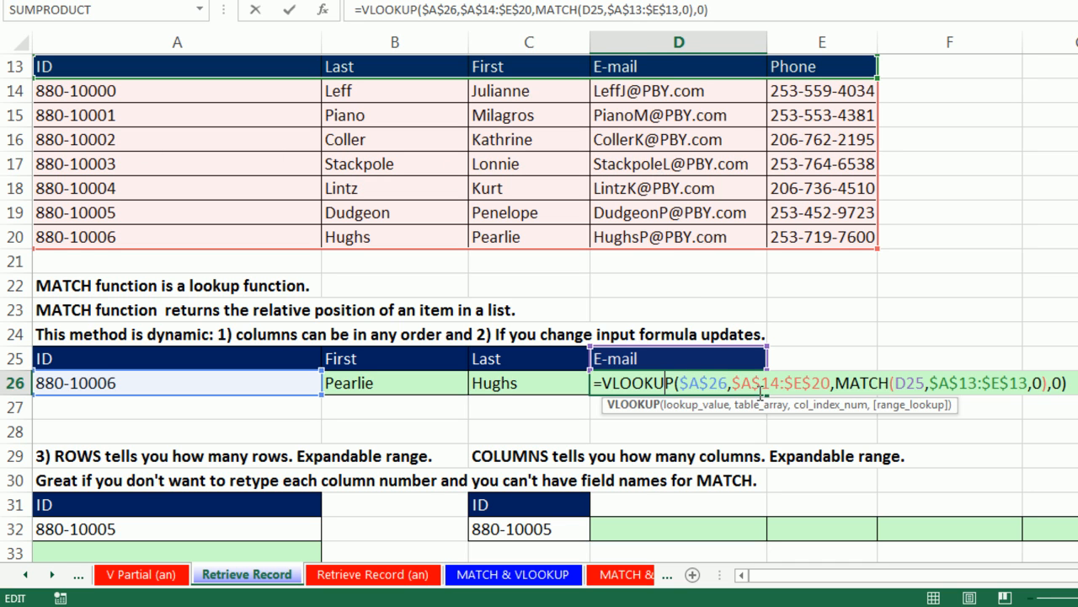
{"action": "left_click", "coordinate": [837, 384]}
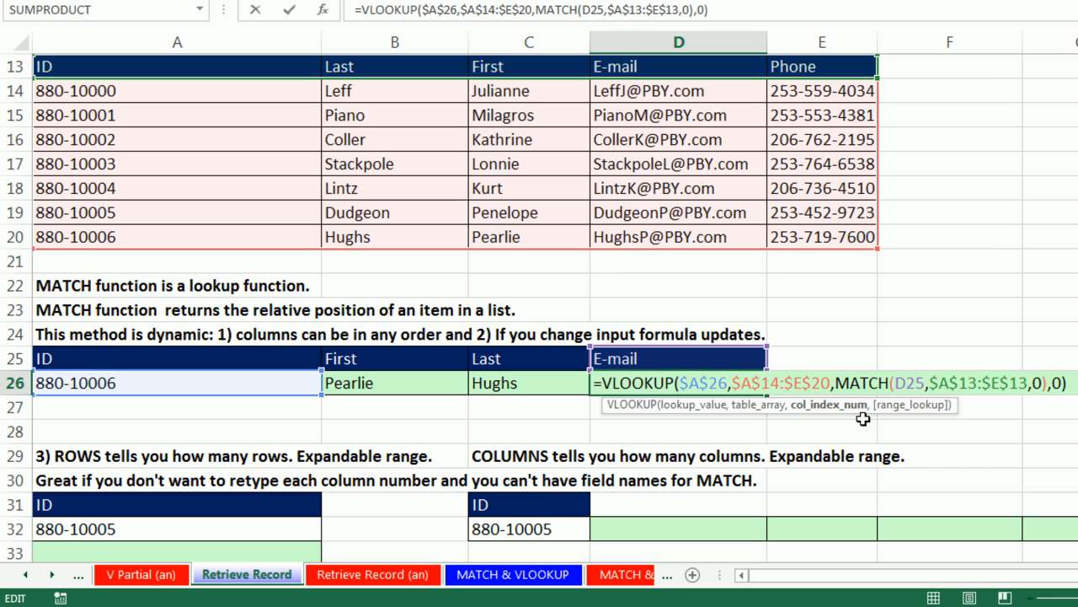
{"action": "left_click", "coordinate": [689, 384]}
{"action": "left_click", "coordinate": [693, 404]}
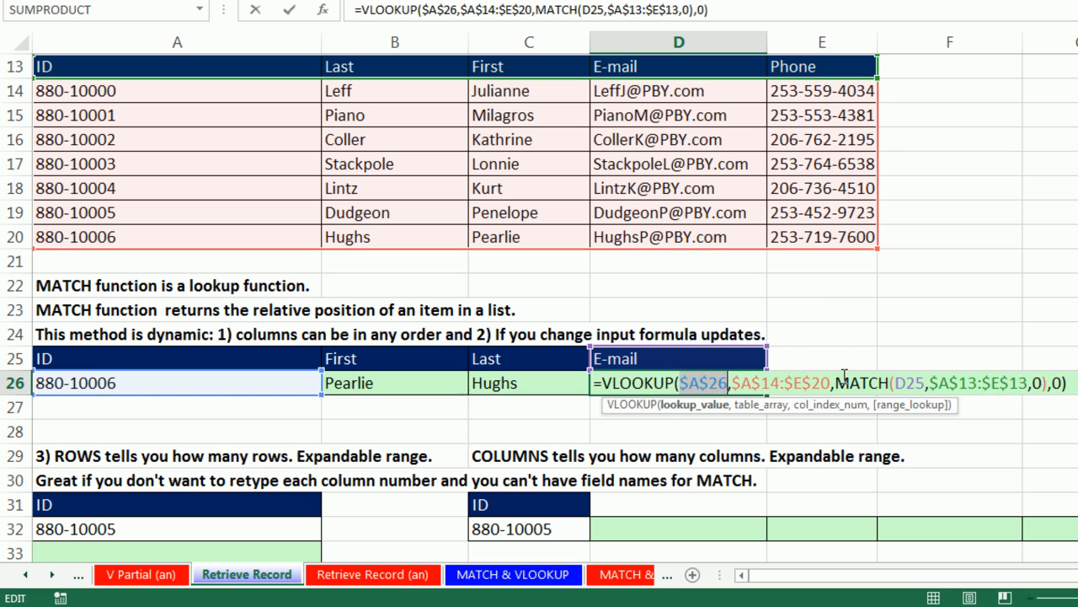
Step: Evaluate the MATCH column index argument inside D26's formula, undo the evaluation, and re-enter the original formula
{"action": "left_click_drag", "start_coordinate": [835, 383], "coordinate": [1049, 384]}
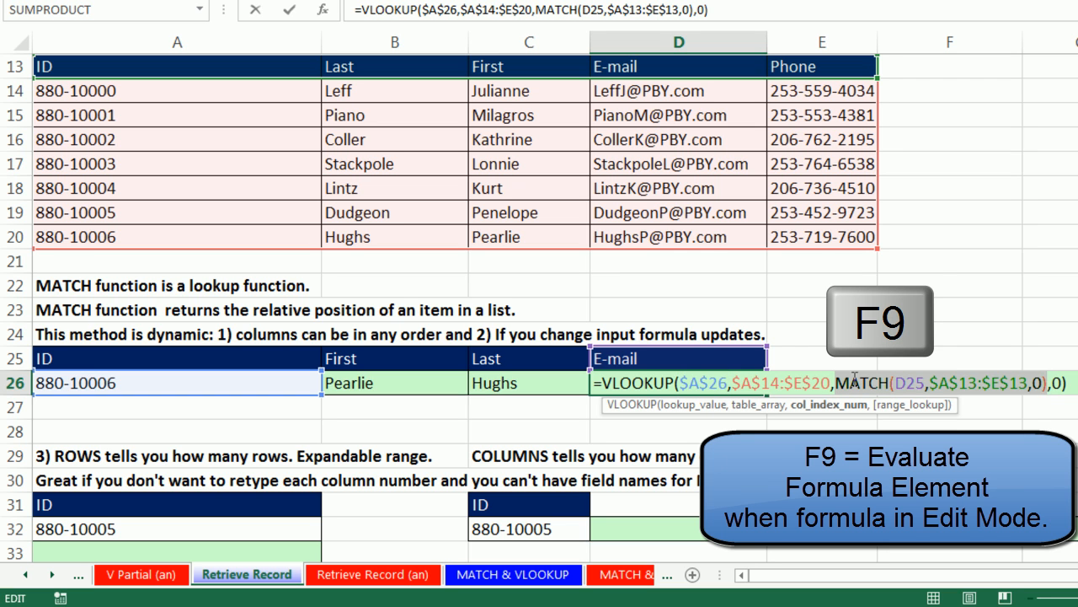
{"action": "key", "text": "F9"}
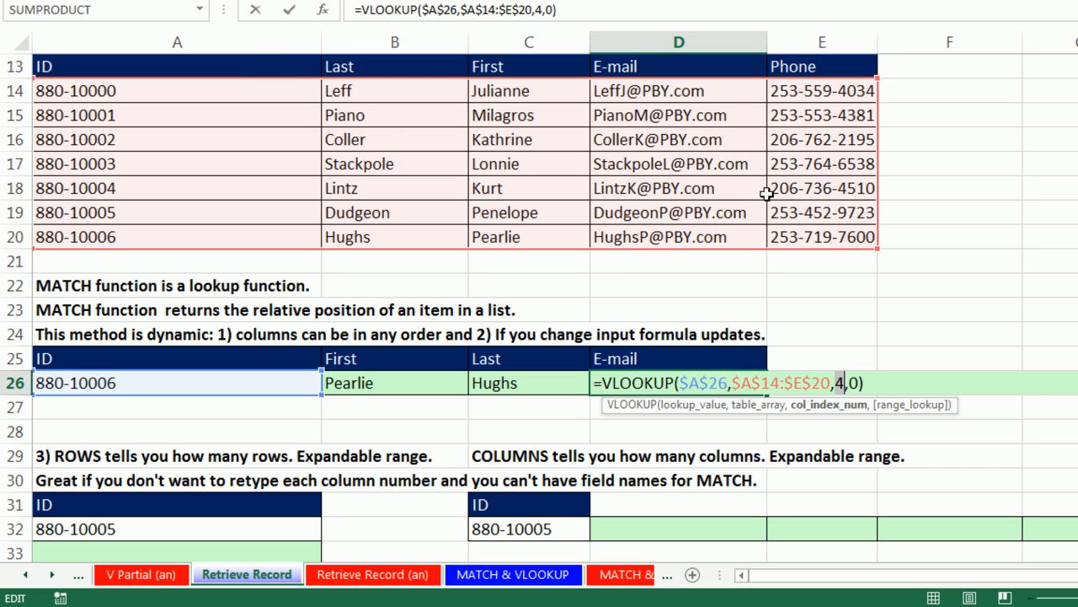
{"action": "key", "text": "ctrl+z"}
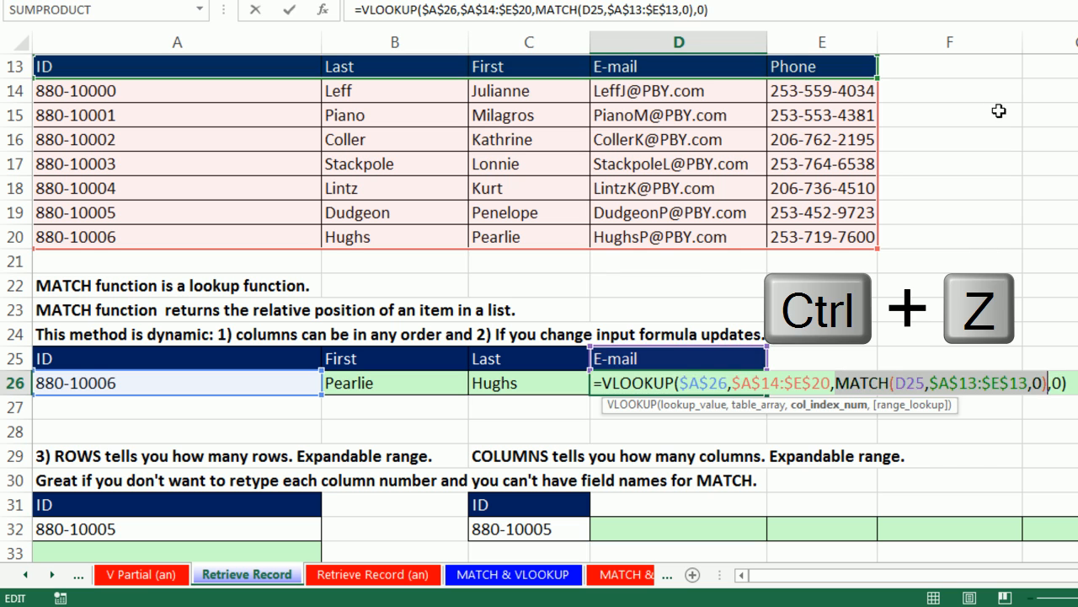
{"action": "key", "text": "ctrl+Return"}
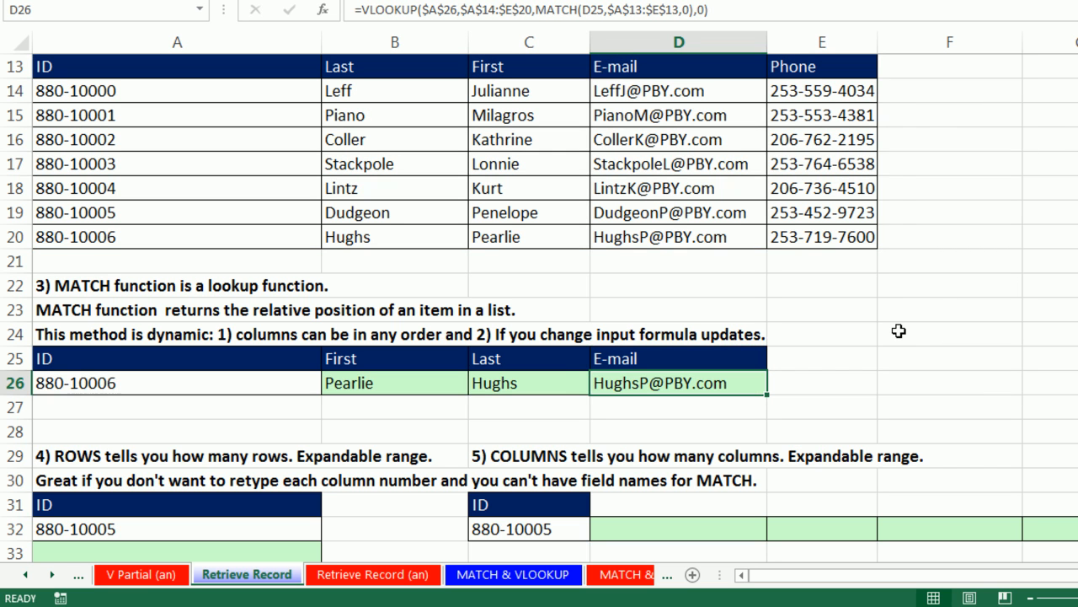
Step: Start a DGET formula in B41 with the source table including its headers, $A$13:$E$20, as the absolute database argument
{"action": "left_click", "coordinate": [896, 332]}
{"action": "scroll", "coordinate": [896, 332], "scroll_direction": "down", "scroll_amount": 4}
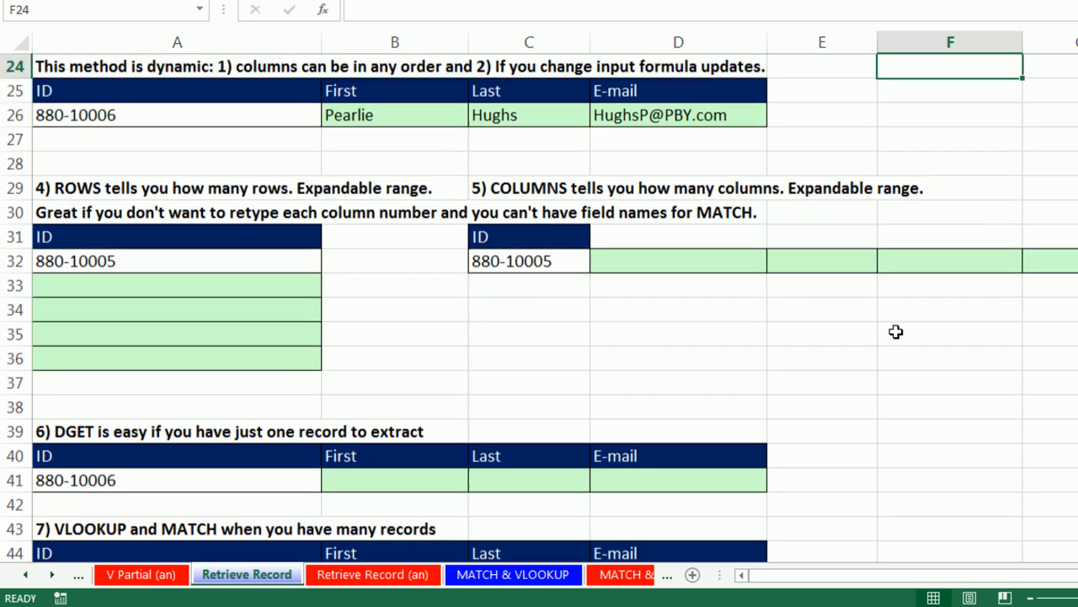
{"action": "scroll", "coordinate": [462, 259], "scroll_direction": "down", "scroll_amount": 3}
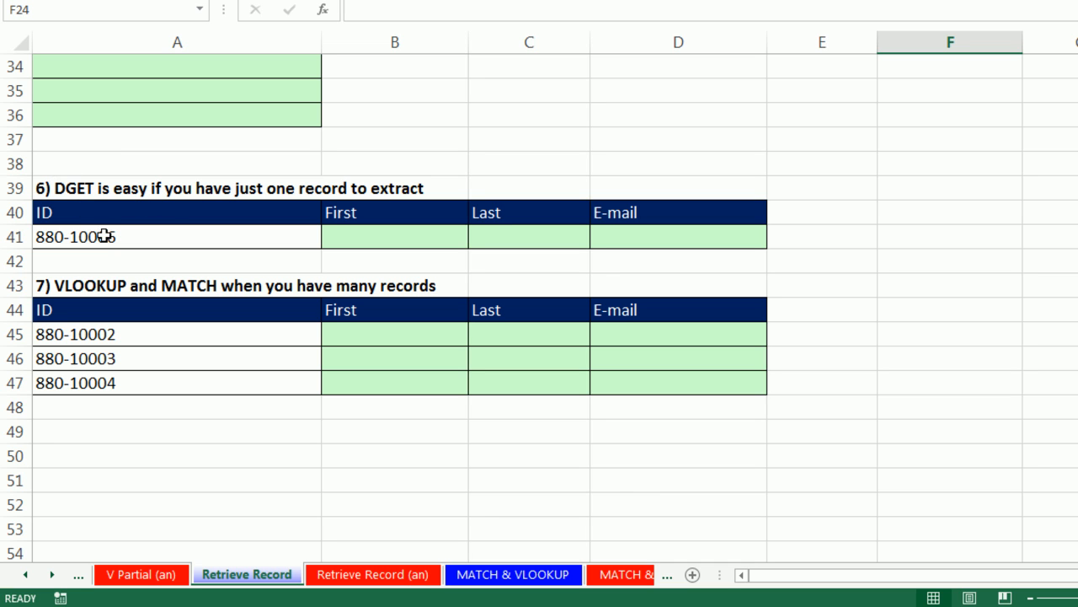
{"action": "left_click", "coordinate": [356, 236]}
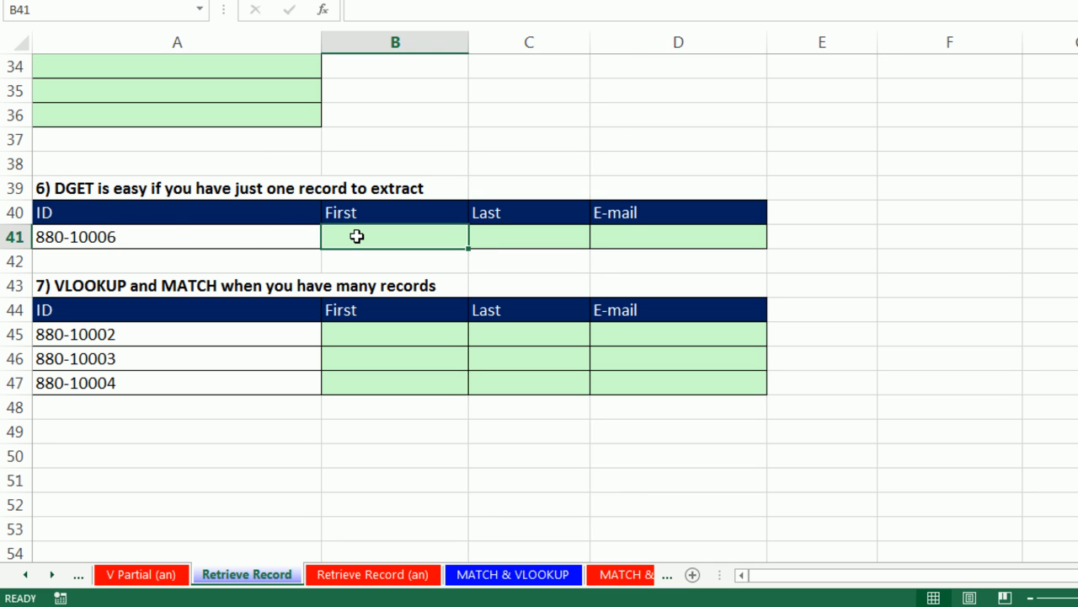
{"action": "type", "text": "=dg"}
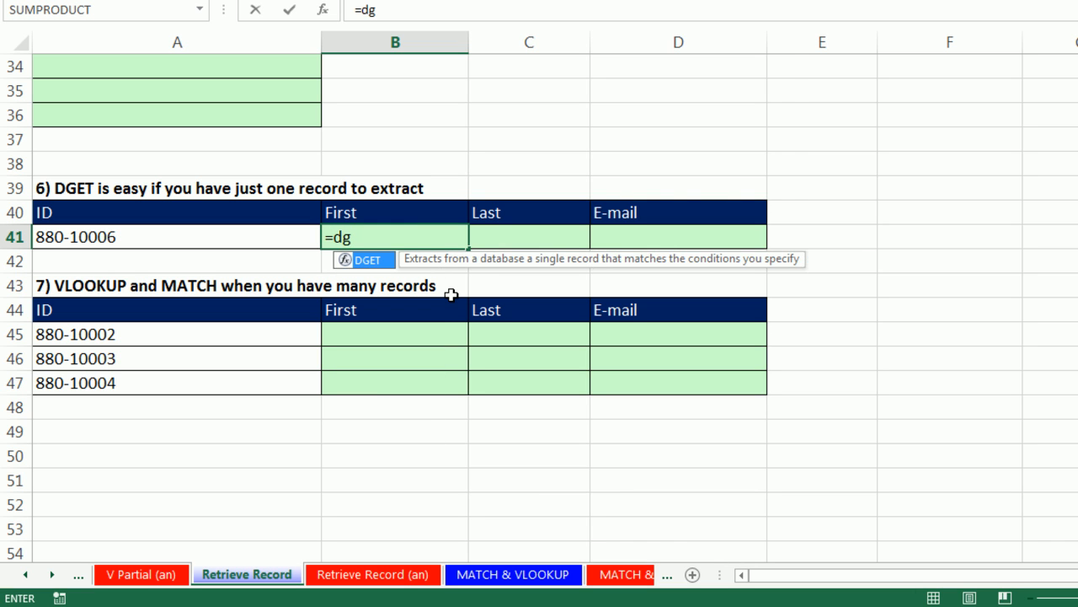
{"action": "key", "text": "Tab"}
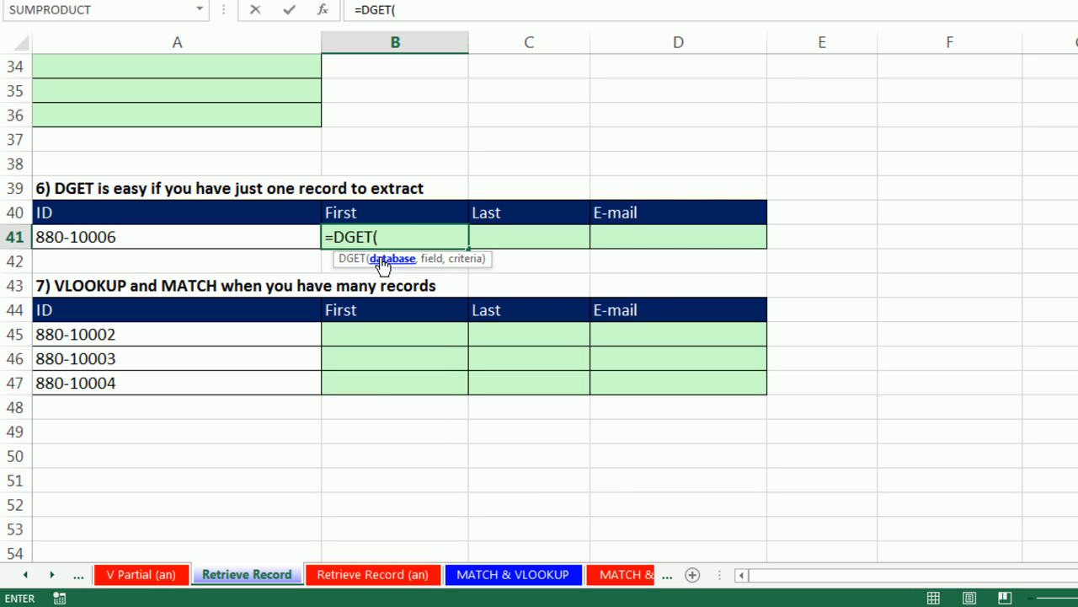
{"action": "scroll", "coordinate": [413, 285], "scroll_direction": "up", "scroll_amount": 1}
{"action": "scroll", "coordinate": [416, 288], "scroll_direction": "up", "scroll_amount": 7}
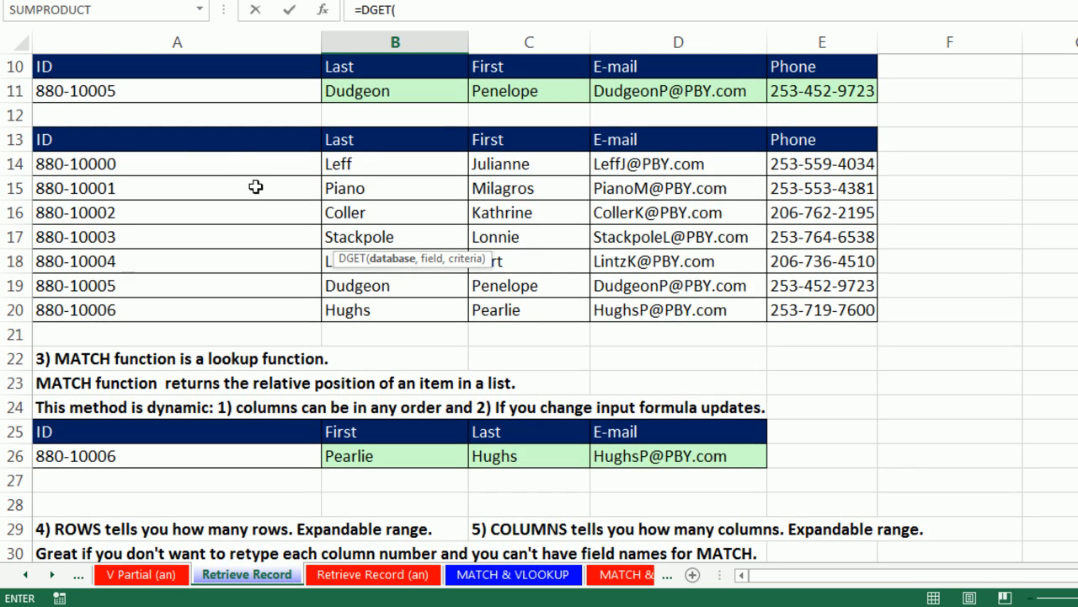
{"action": "left_click_drag", "start_coordinate": [200, 140], "coordinate": [789, 308]}
{"action": "key", "text": "F4"}
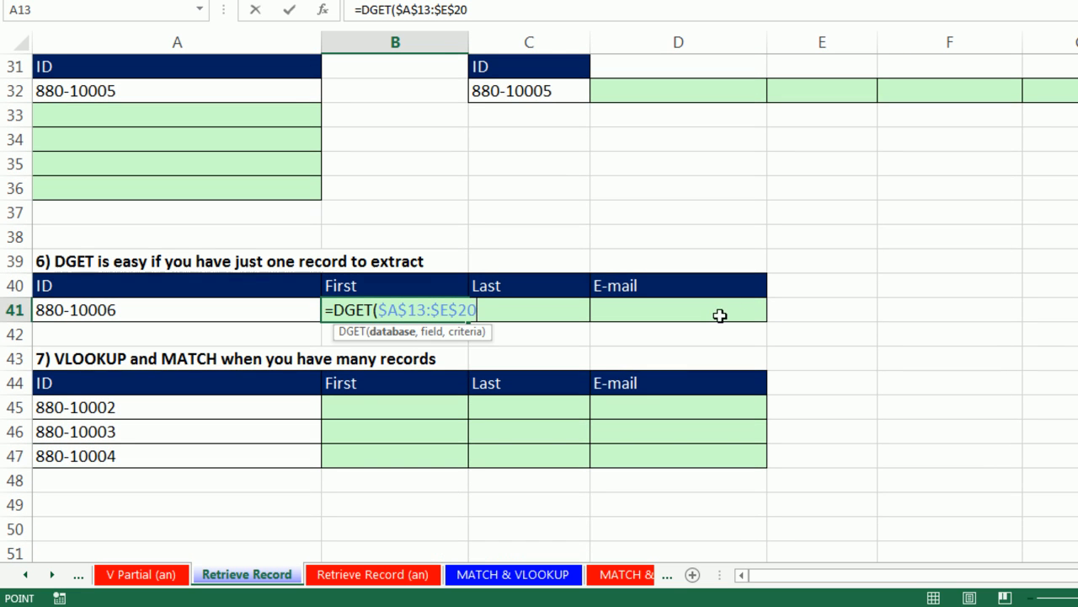
{"action": "type", "text": ","}
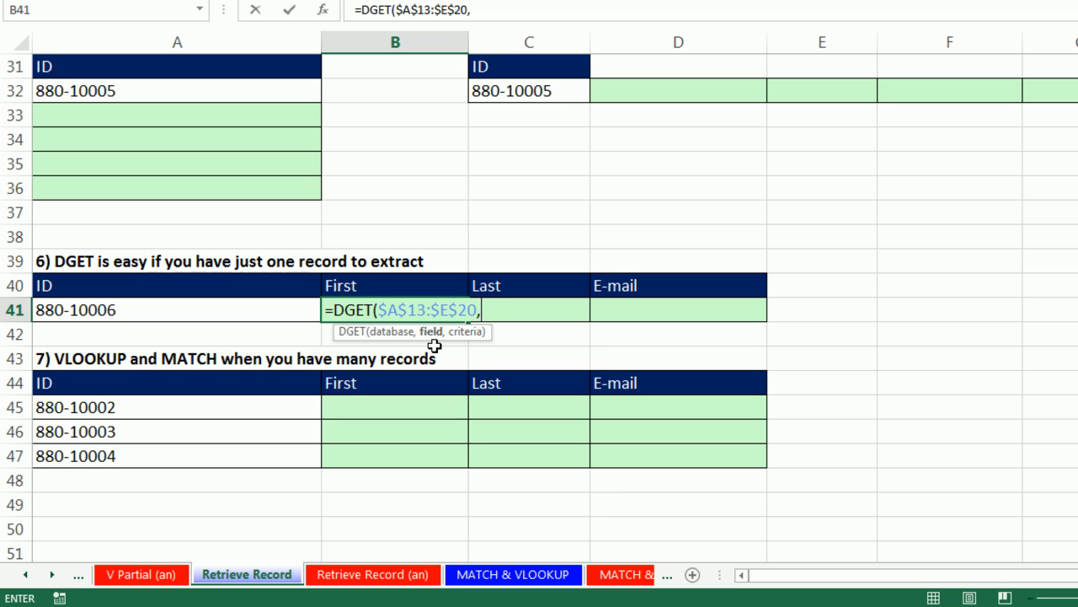
Step: Complete the DGET in B41 with field B40 and absolute criteria $A$40:$A$41, and fill the formula across through D41
{"action": "left_click", "coordinate": [378, 285]}
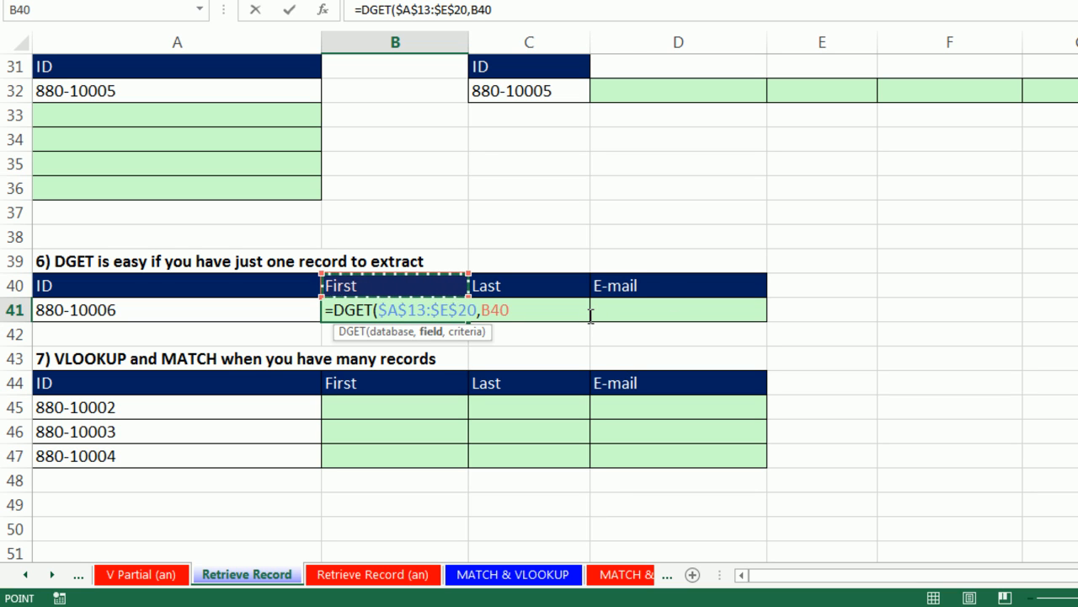
{"action": "type", "text": ","}
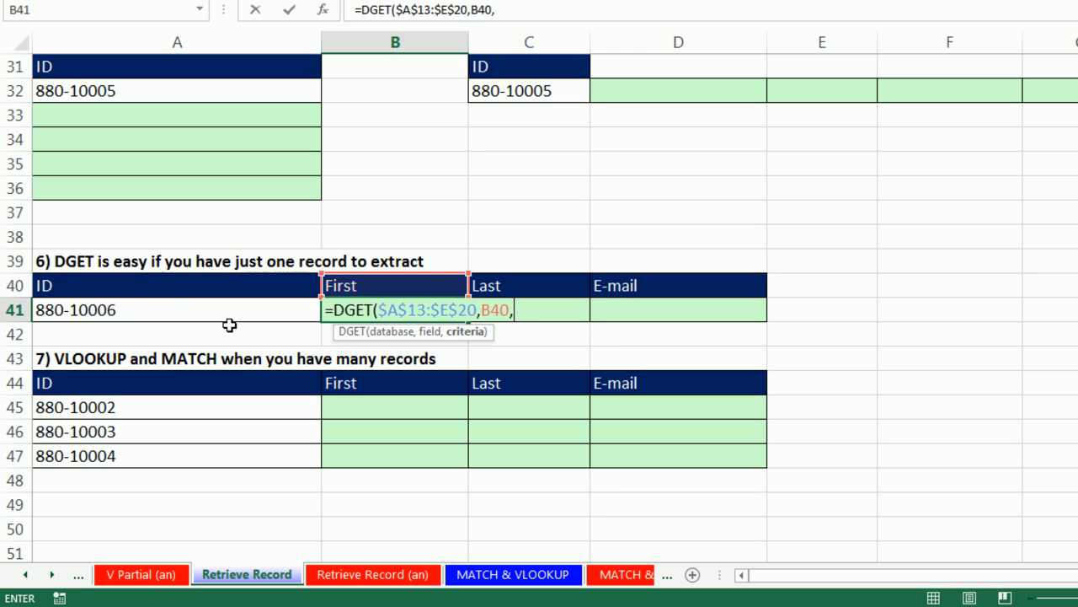
{"action": "left_click_drag", "start_coordinate": [99, 289], "coordinate": [97, 309]}
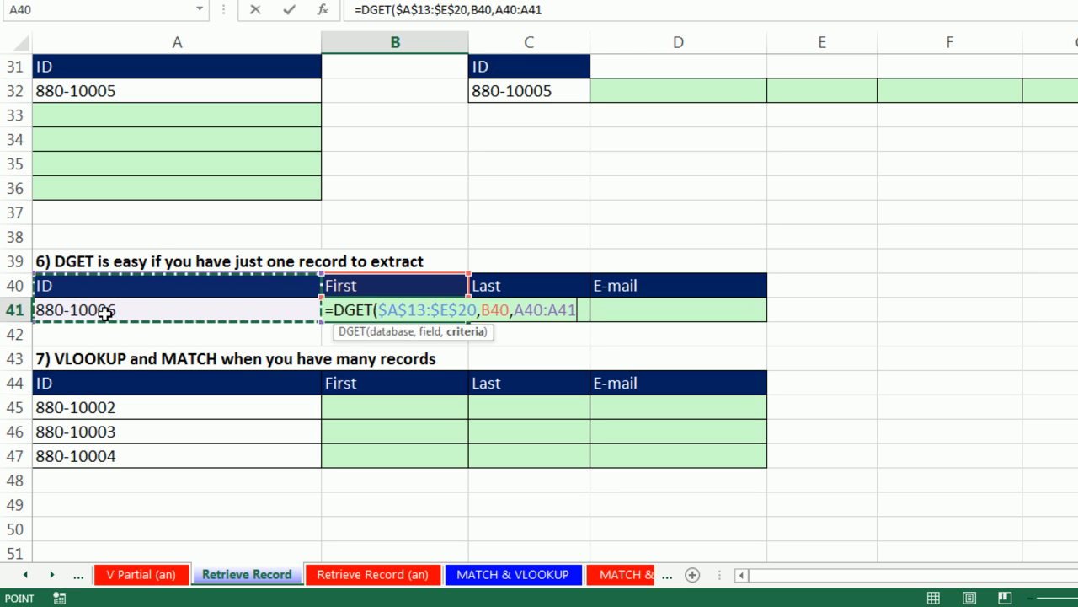
{"action": "key", "text": "F4"}
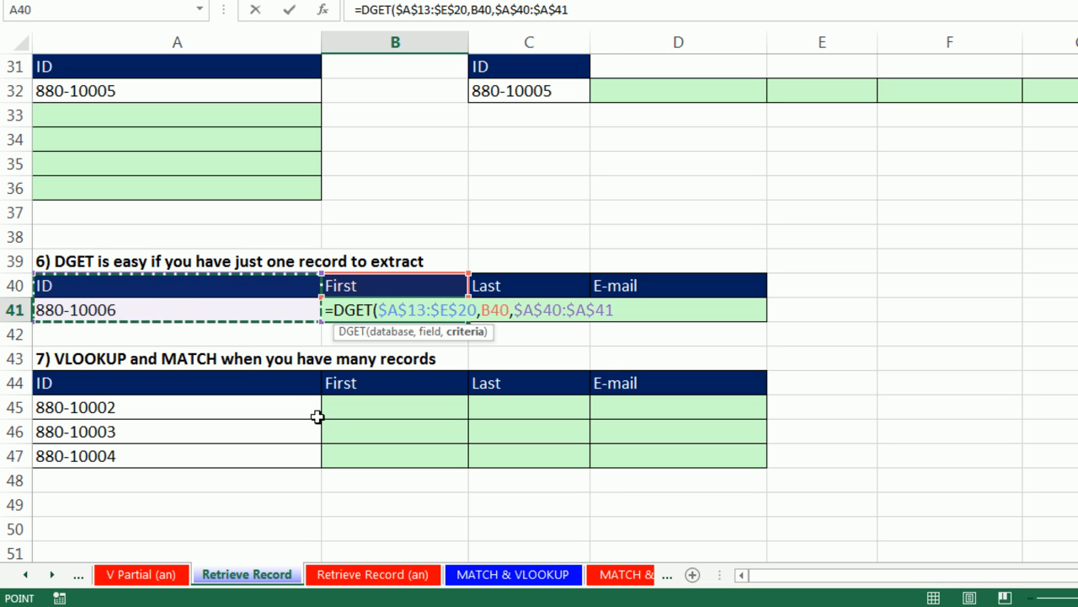
{"action": "type", "text": ")"}
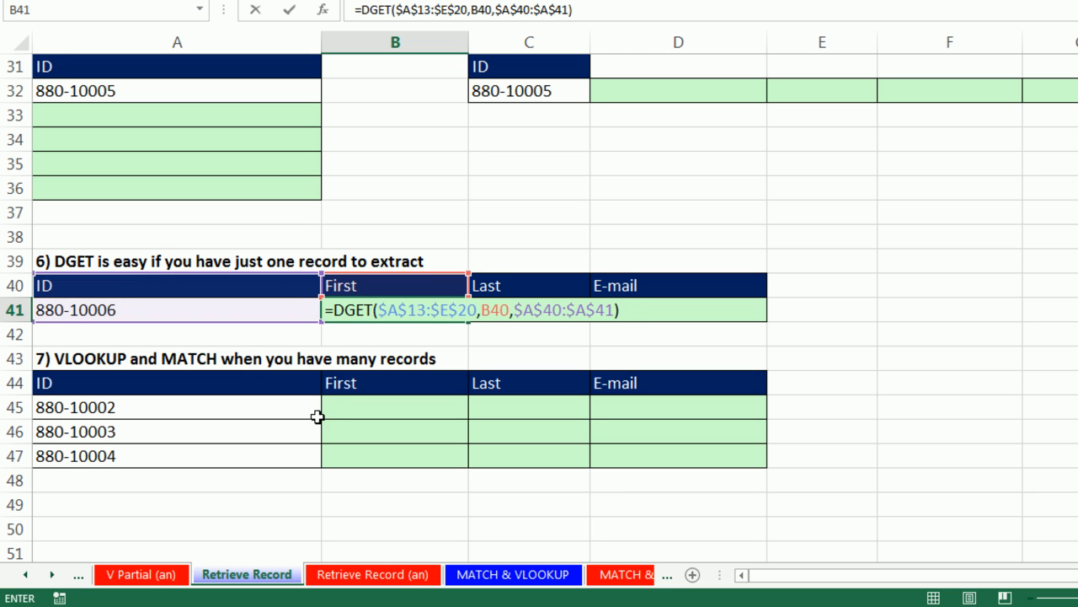
{"action": "key", "text": "ctrl+Return"}
{"action": "left_click_drag", "start_coordinate": [463, 325], "coordinate": [708, 321]}
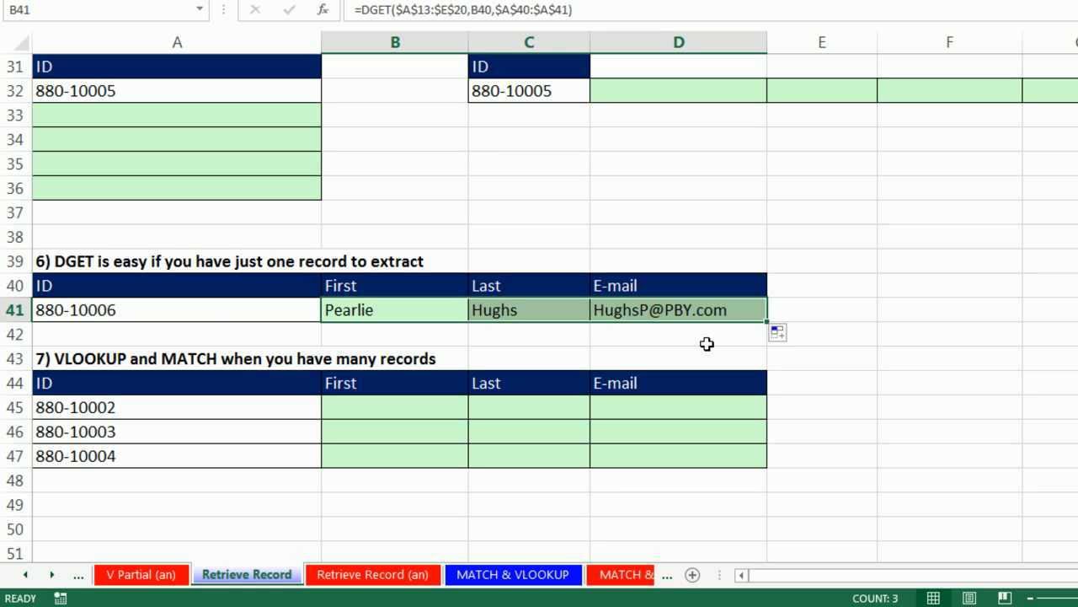
Step: Choose the third ID from A41's validation list to test the DGET formulas
{"action": "left_click", "coordinate": [212, 313]}
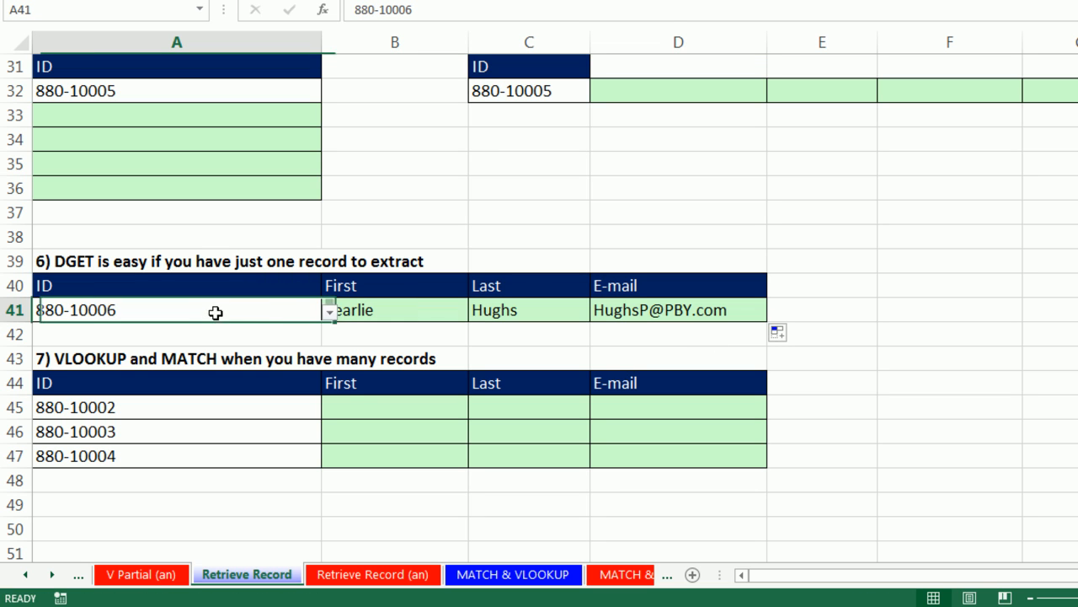
{"action": "left_click", "coordinate": [331, 314]}
{"action": "left_click", "coordinate": [180, 364]}
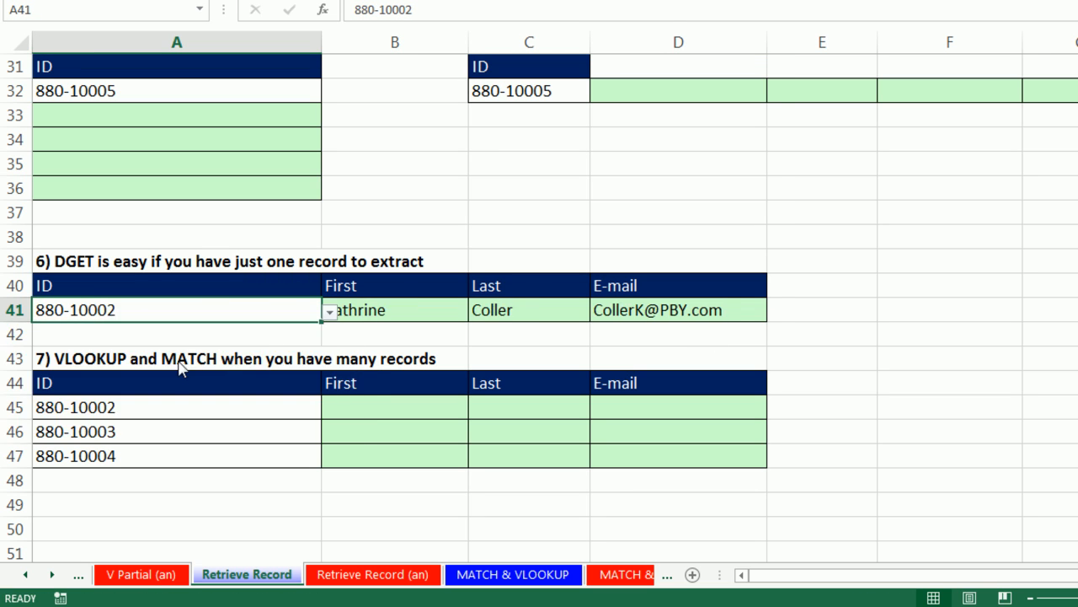
Step: Change the Last header in C40 to Phone, keeping the cell selected
{"action": "left_click", "coordinate": [506, 287]}
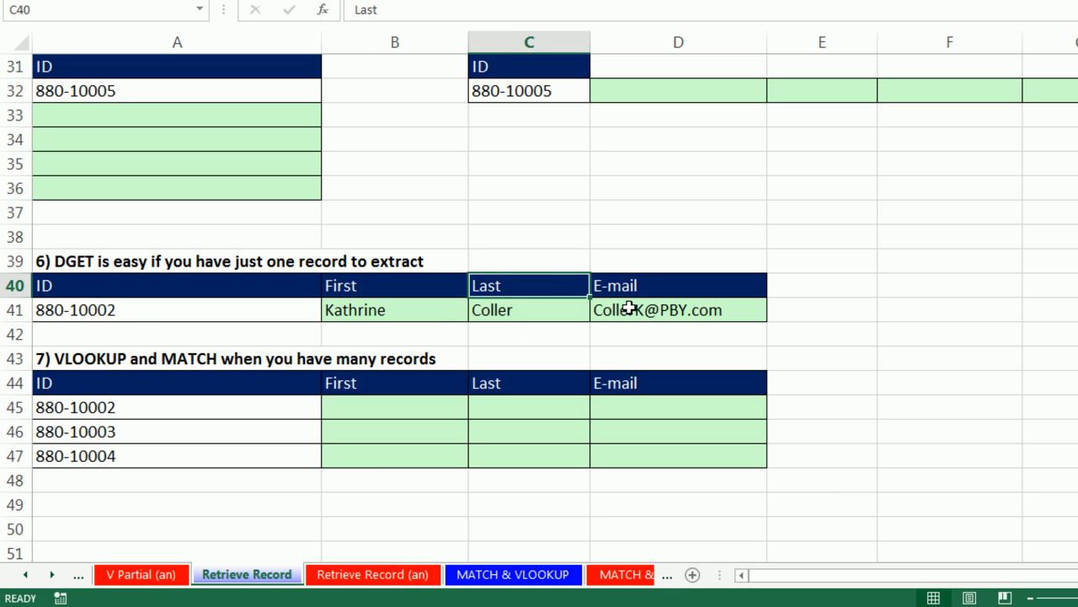
{"action": "type", "text": "Ph"}
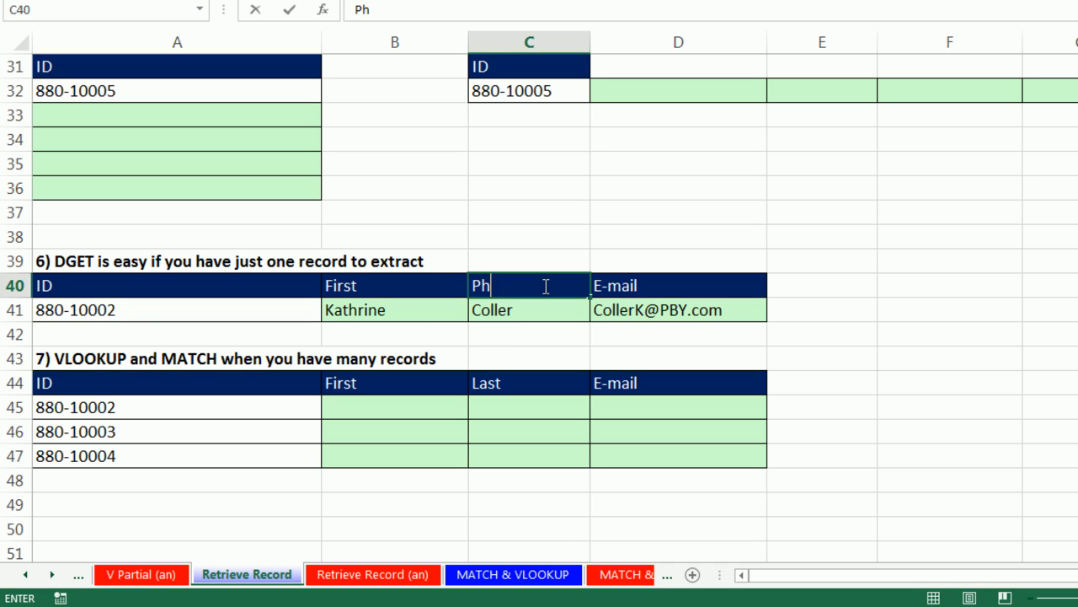
{"action": "key", "text": "ctrl+Return"}
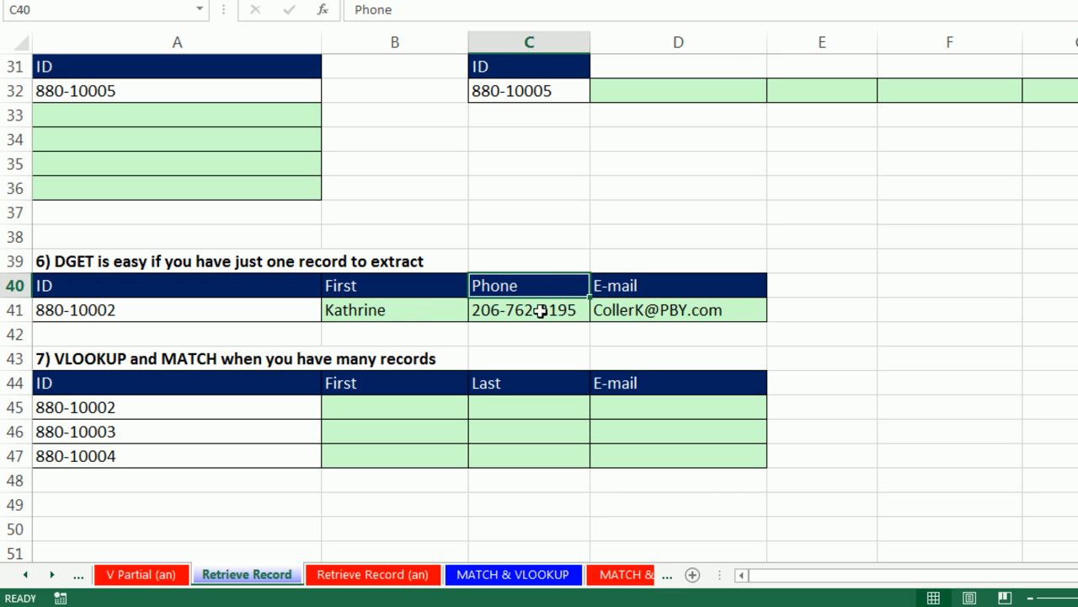
Step: Review the arguments of the DGET formula in B41
{"action": "double_click", "coordinate": [397, 310]}
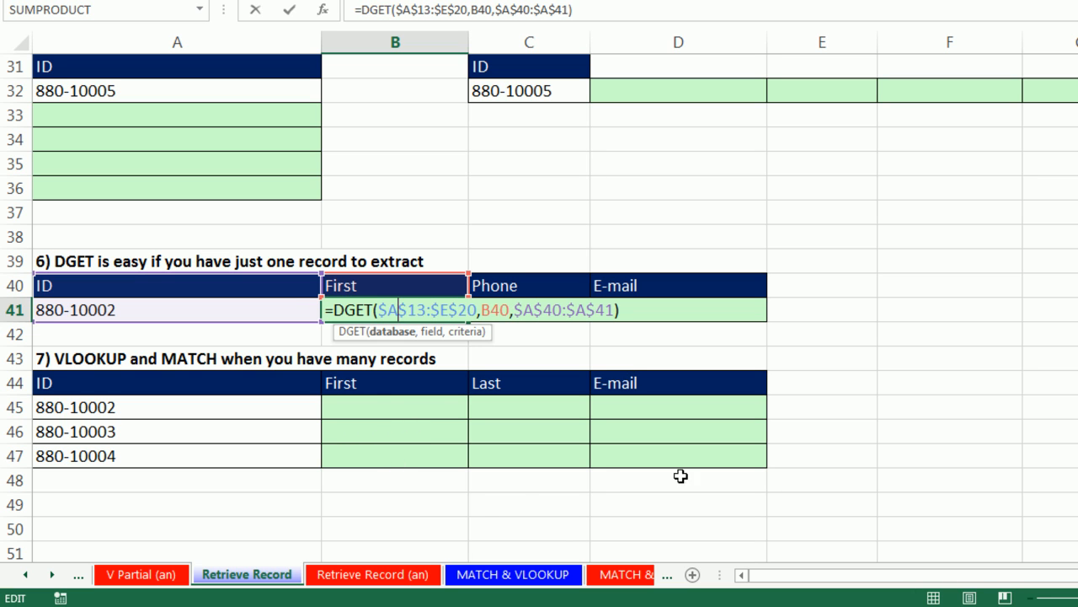
{"action": "key", "text": "ctrl+Return"}
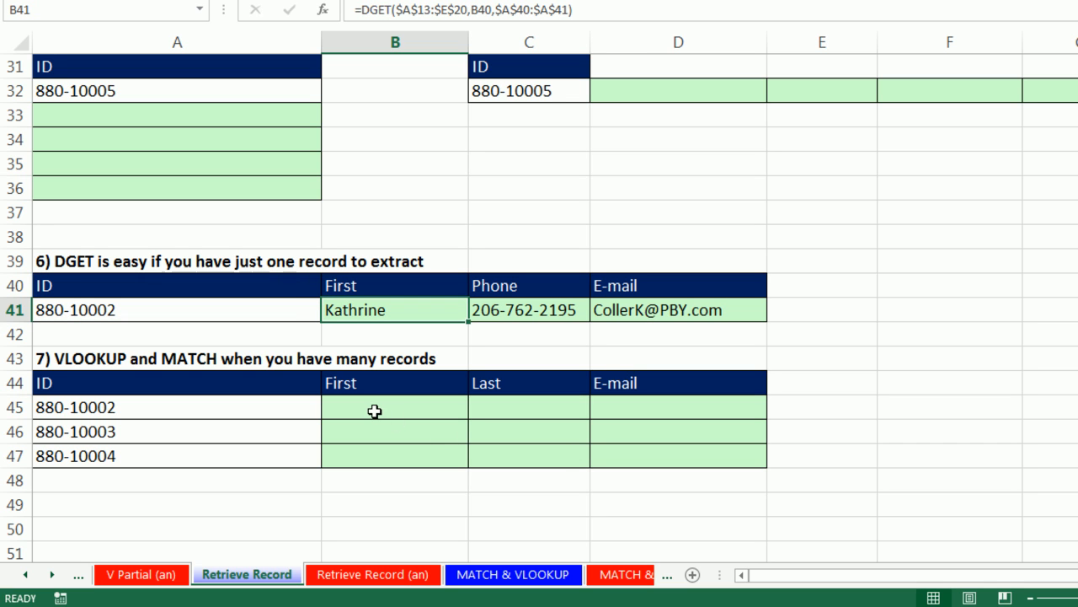
Step: Start a VLOOKUP formula in B45 with $A45 as the lookup value and $A$14:$E$20 as the table array
{"action": "left_click", "coordinate": [375, 410]}
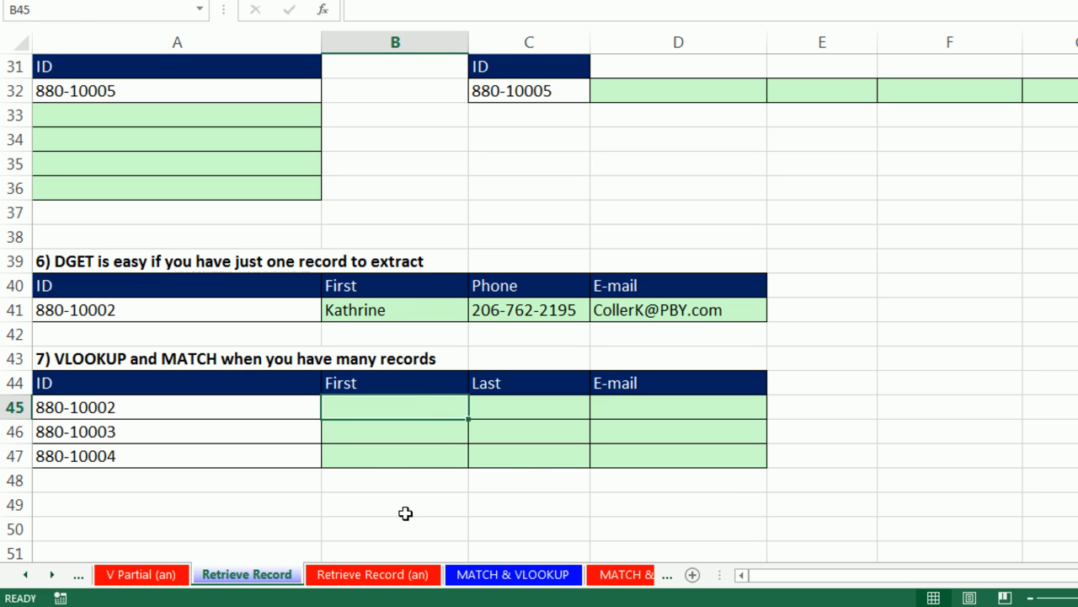
{"action": "type", "text": "=vl"}
{"action": "key", "text": "Tab"}
{"action": "key", "text": "Left"}
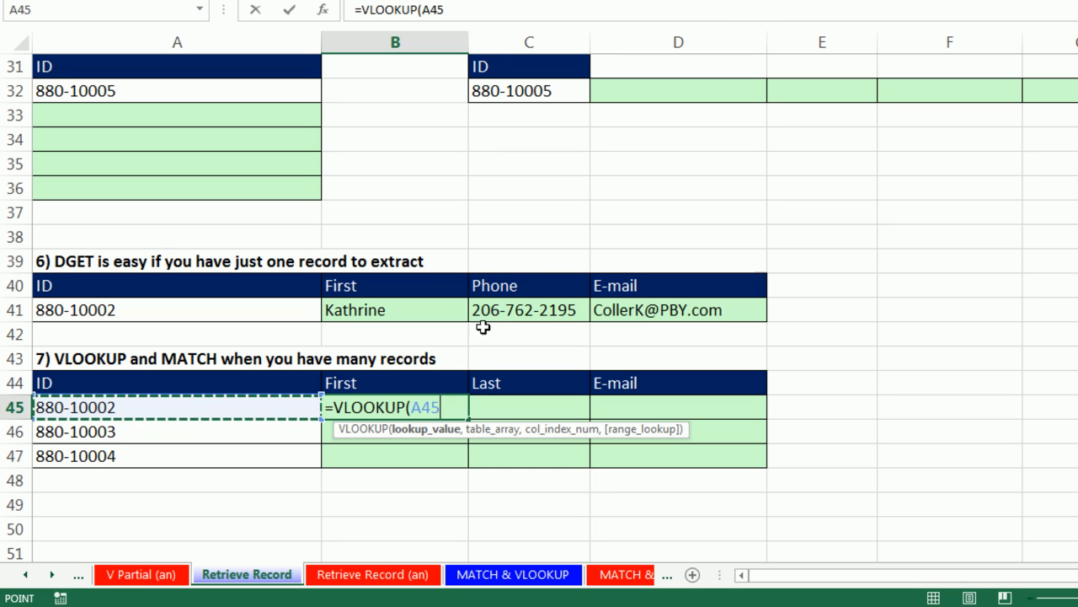
{"action": "key", "text": "F4"}
{"action": "key", "text": "F4"}
{"action": "key", "text": "F4"}
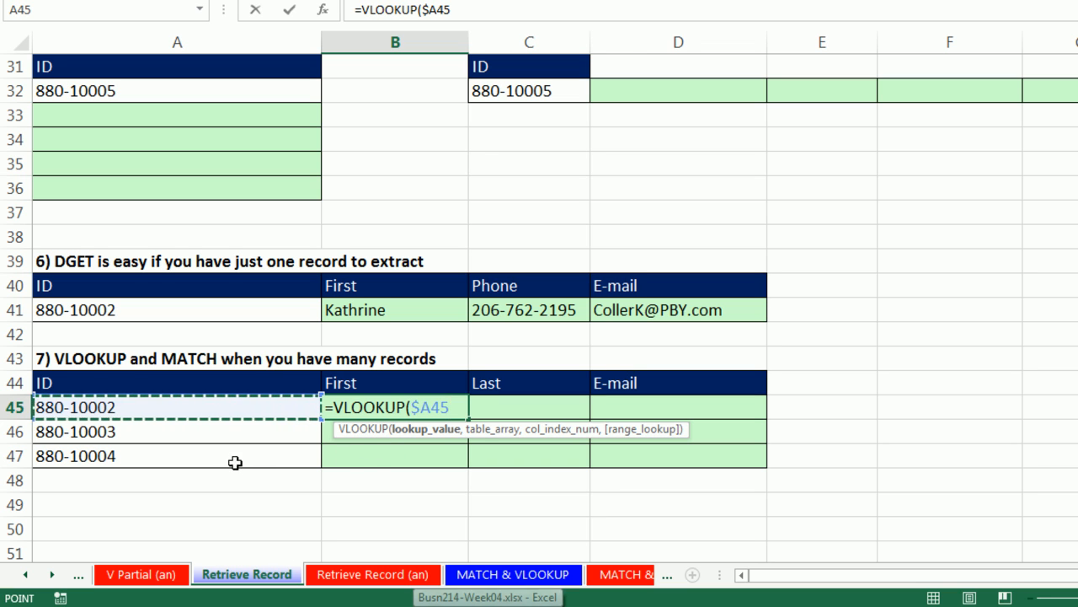
{"action": "type", "text": ","}
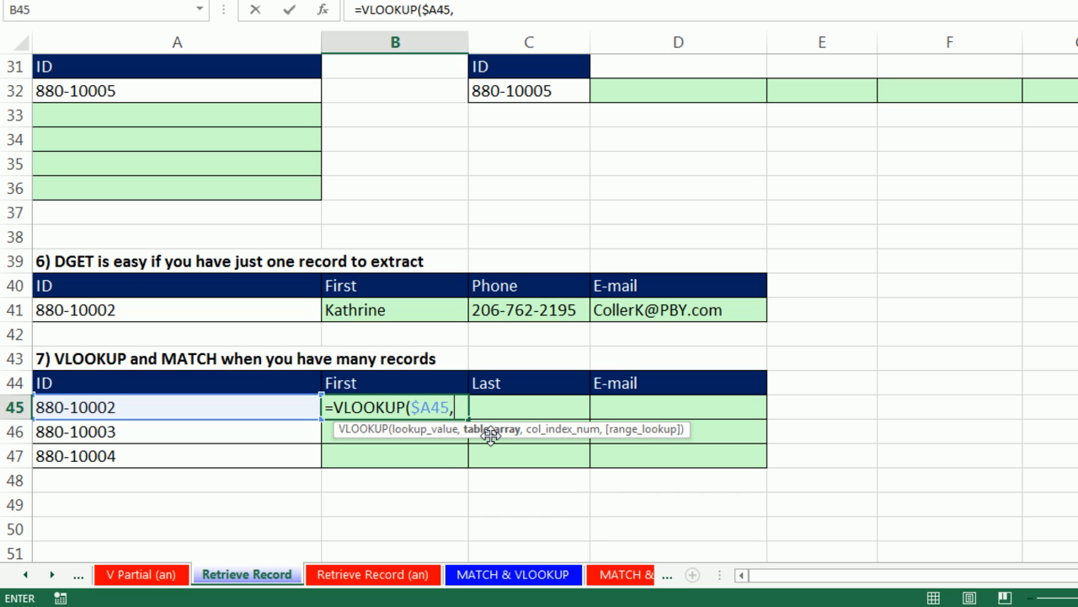
{"action": "scroll", "coordinate": [490, 432], "scroll_direction": "up", "scroll_amount": 7}
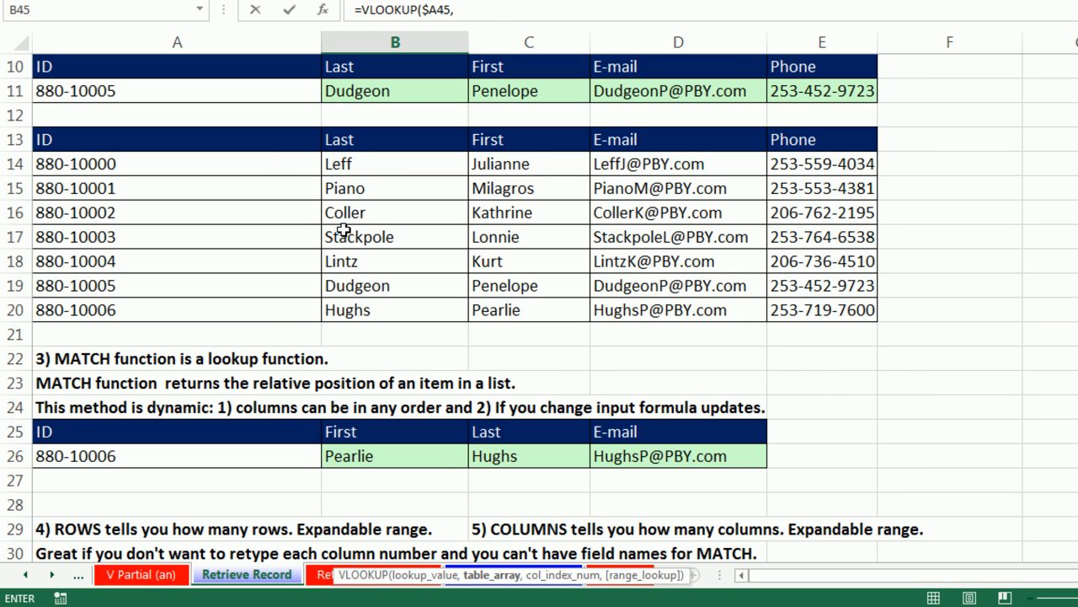
{"action": "left_click_drag", "start_coordinate": [255, 164], "coordinate": [802, 309]}
{"action": "key", "text": "F4"}
Step: Nest a MATCH function as the column index, with header B$44 as its row-locked lookup value
{"action": "type", "text": ",match"}
{"action": "key", "text": "Tab"}
{"action": "left_click", "coordinate": [403, 292]}
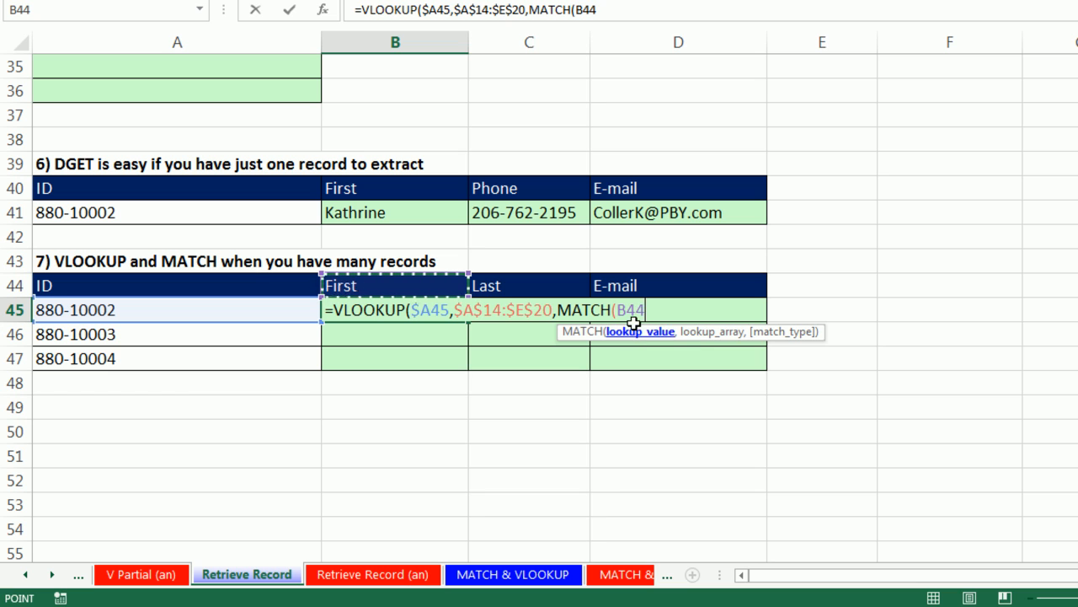
{"action": "key", "text": "F4"}
{"action": "key", "text": "F4"}
{"action": "type", "text": ","}
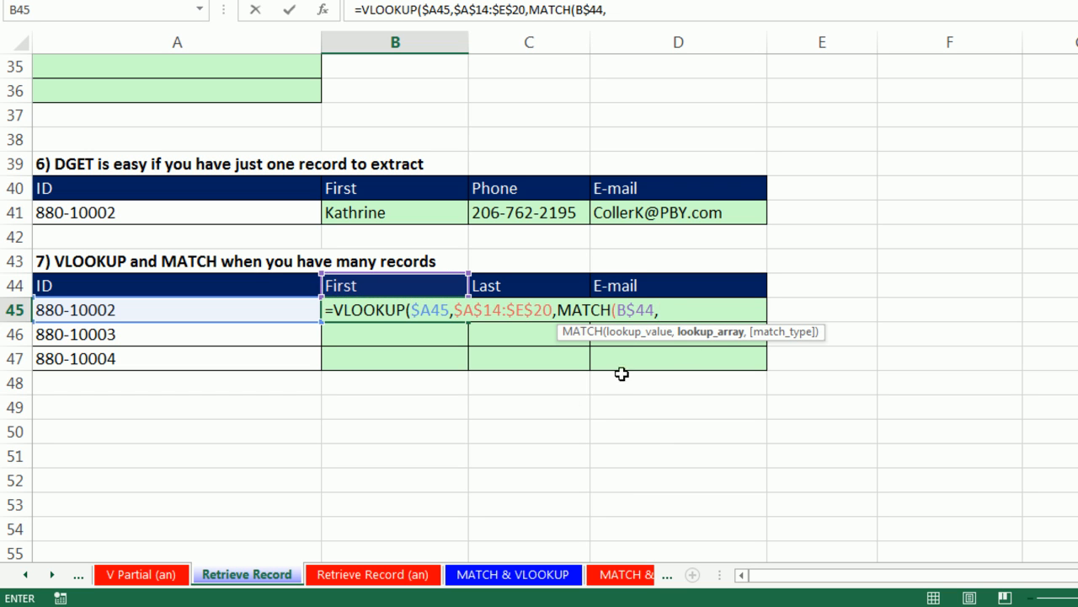
Step: Complete the nested MATCH with the source headers $A$13:$E$13 as an absolute lookup array and match type 0
{"action": "scroll", "coordinate": [581, 387], "scroll_direction": "up", "scroll_amount": 9}
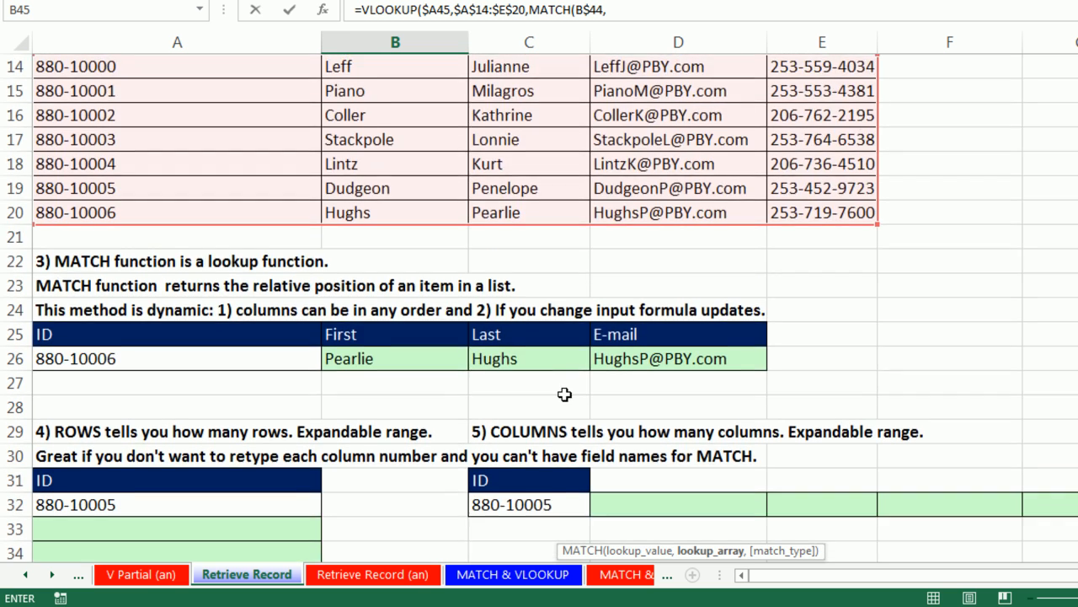
{"action": "left_click_drag", "start_coordinate": [277, 192], "coordinate": [778, 192]}
{"action": "key", "text": "F4"}
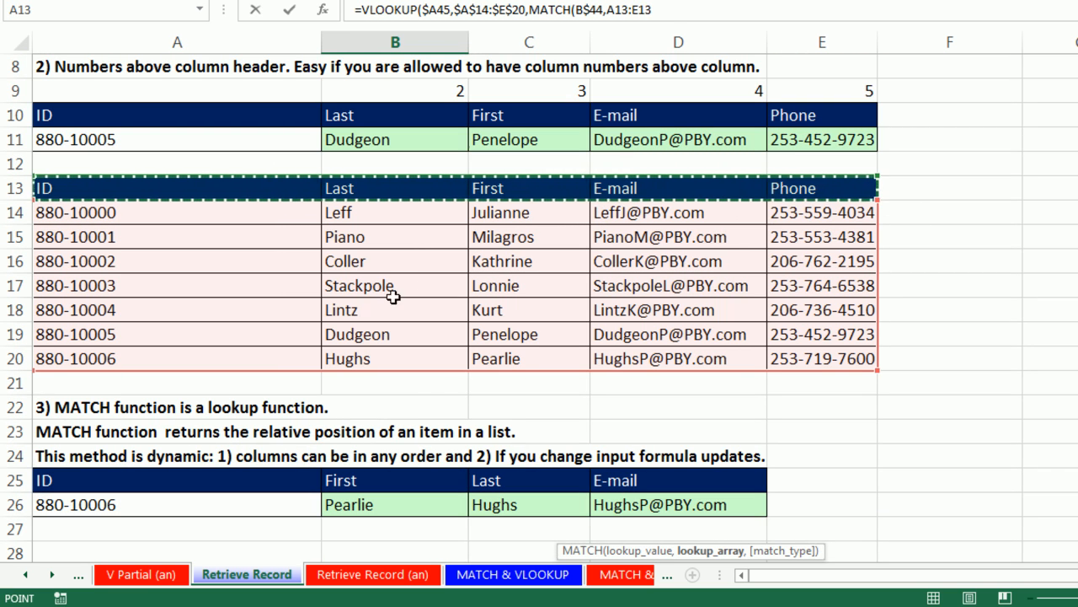
{"action": "scroll", "coordinate": [380, 309], "scroll_direction": "down", "scroll_amount": 9}
{"action": "type", "text": ","}
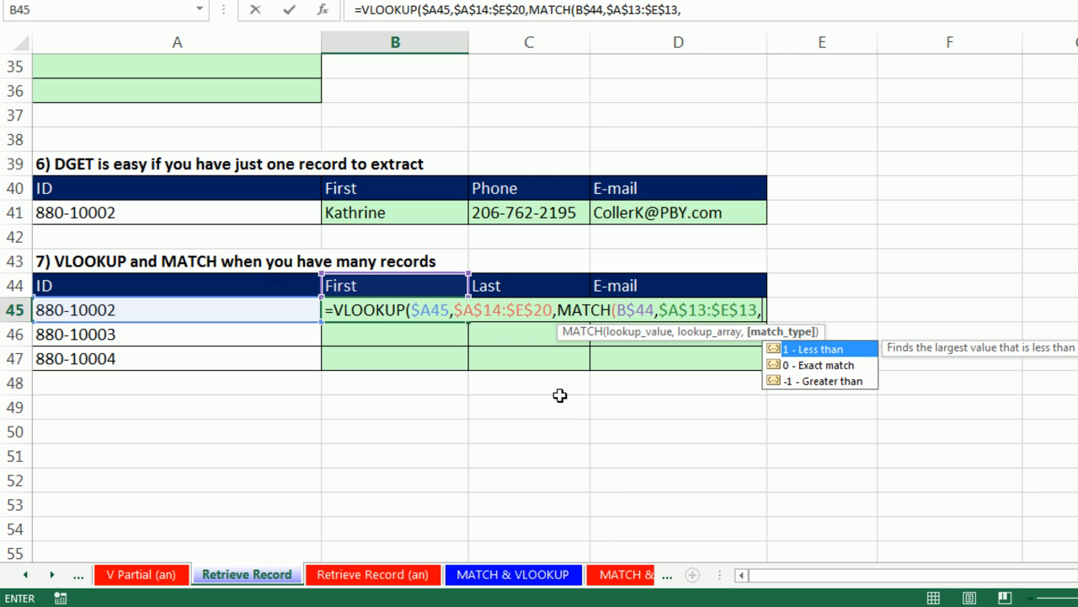
{"action": "type", "text": "0"}
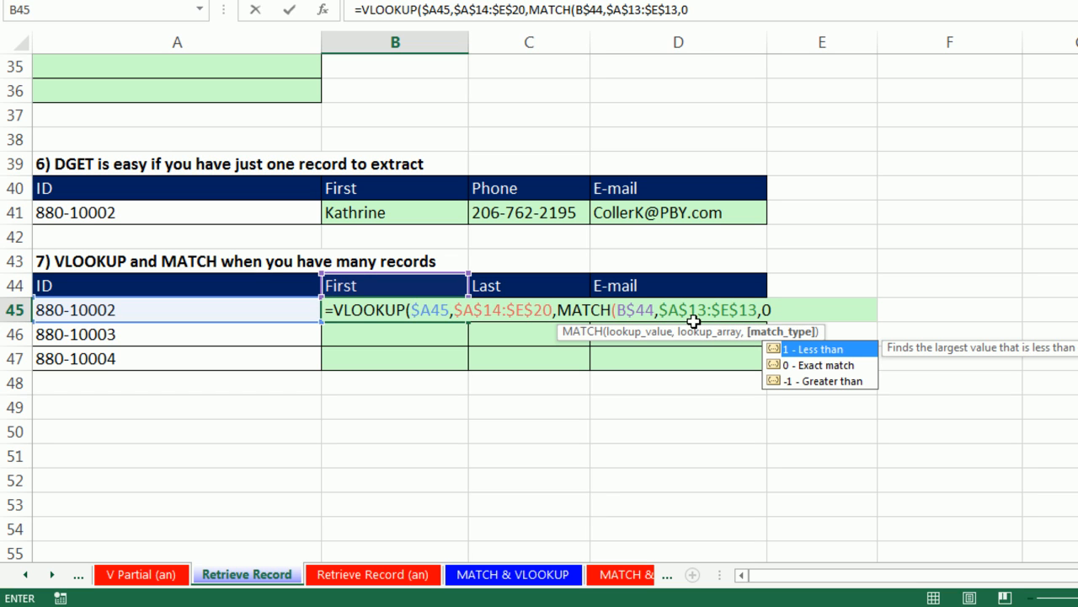
{"action": "type", "text": ")"}
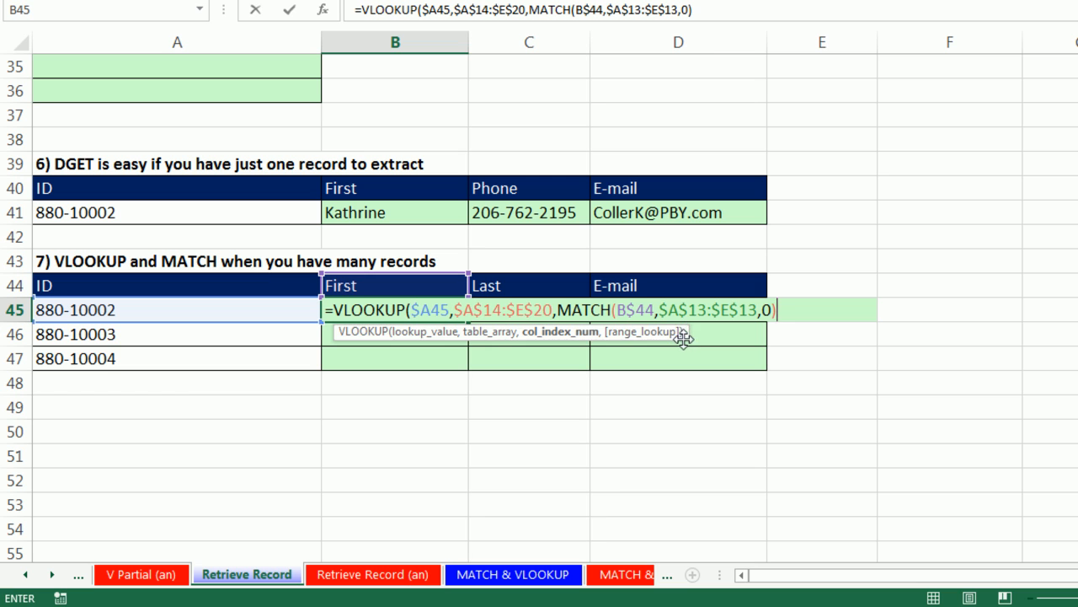
Step: Check the MATCH column-index argument and finish the VLOOKUP in B45 with an exact-match range lookup of 0
{"action": "left_click_drag", "start_coordinate": [698, 340], "coordinate": [836, 338]}
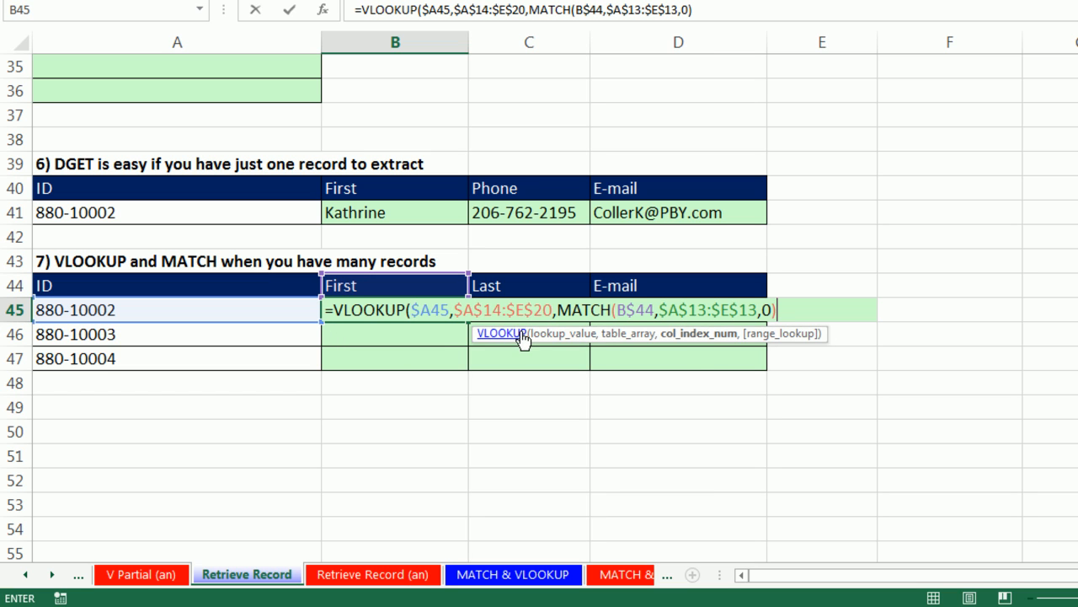
{"action": "left_click", "coordinate": [689, 334]}
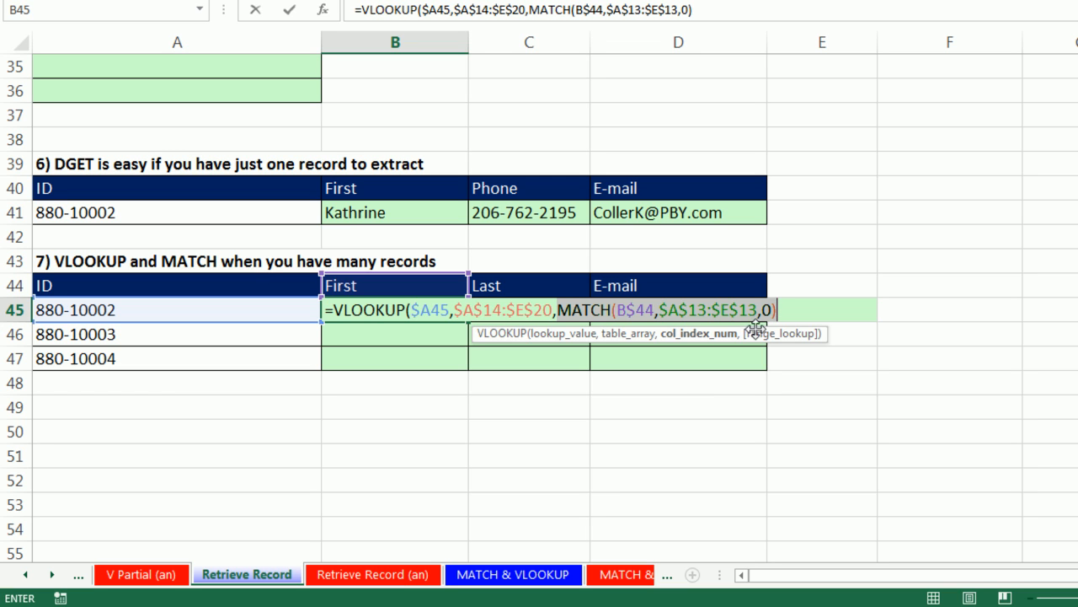
{"action": "left_click", "coordinate": [787, 309]}
{"action": "type", "text": ","}
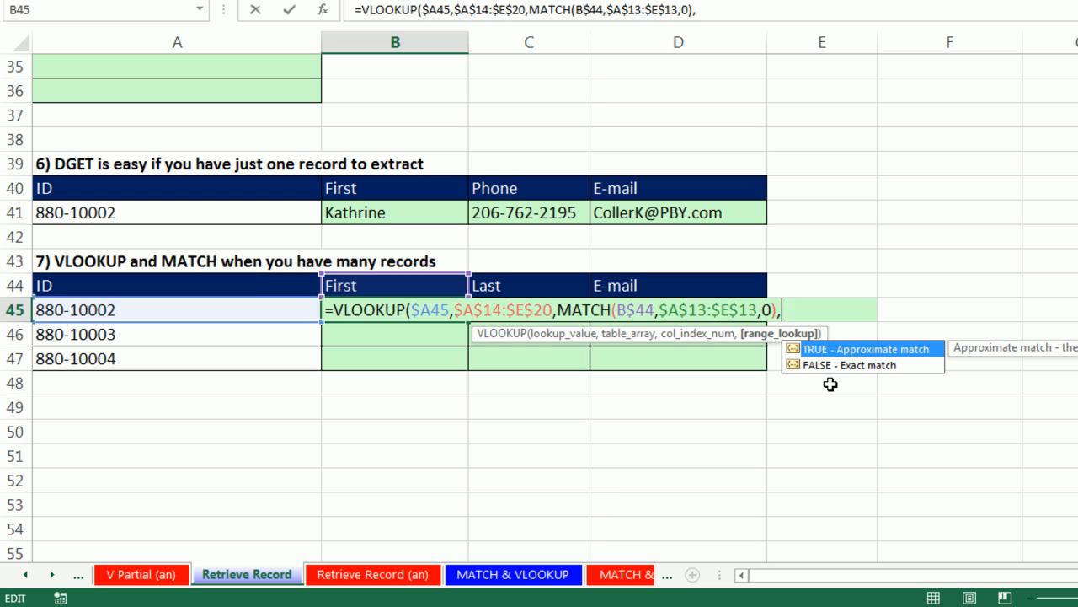
{"action": "type", "text": ")"}
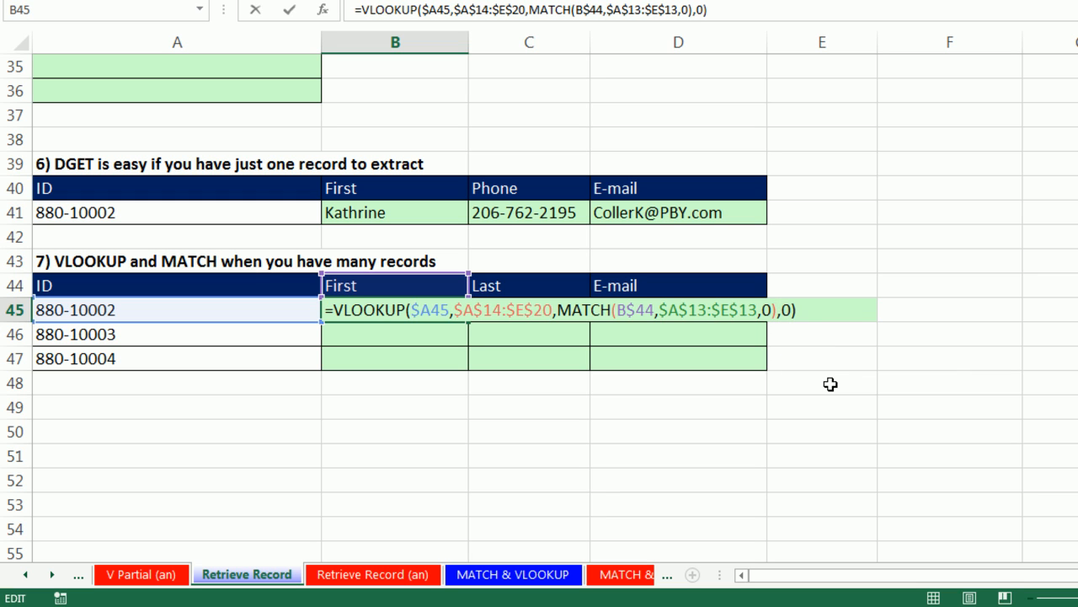
{"action": "key", "text": "ctrl+Return"}
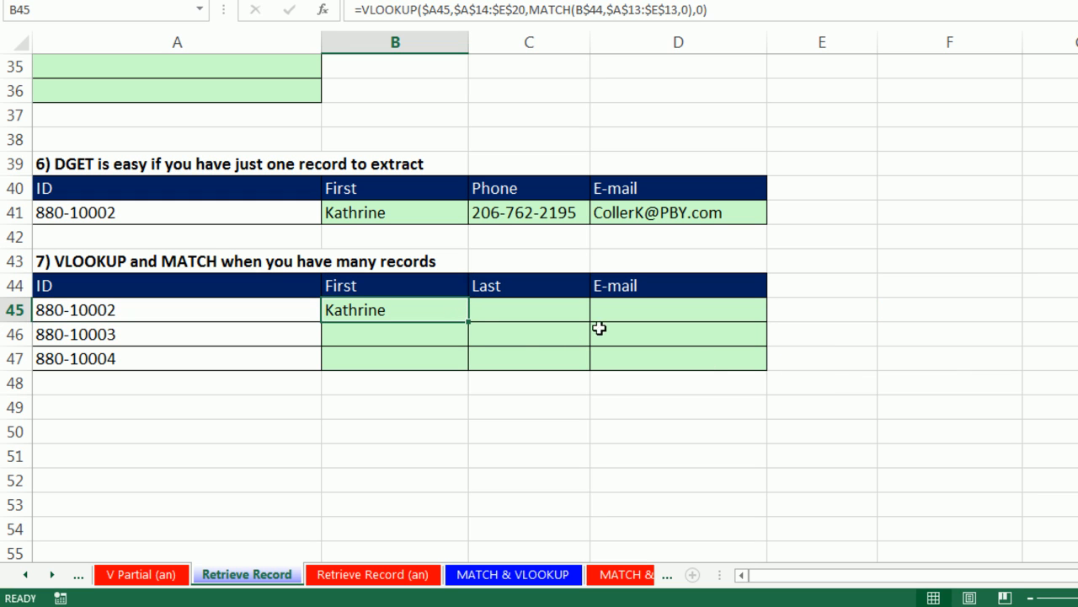
Step: Fill the B45 formula across to D45 and down through row 47, and check the references in D47
{"action": "left_click_drag", "start_coordinate": [469, 321], "coordinate": [753, 325]}
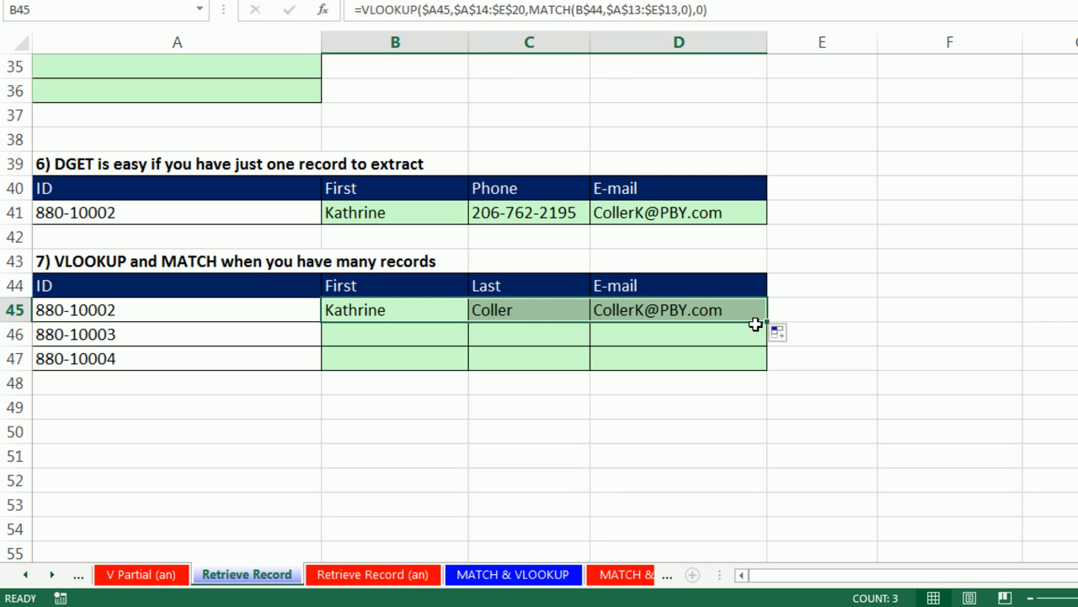
{"action": "double_click", "coordinate": [766, 322]}
{"action": "left_click", "coordinate": [735, 356]}
{"action": "key", "text": "F2"}
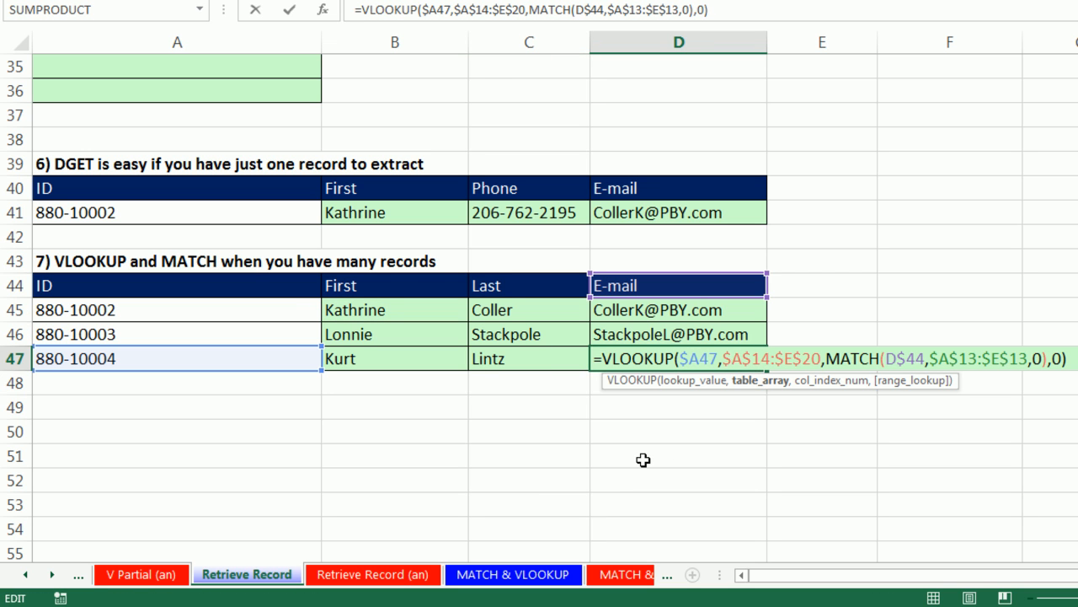
{"action": "key", "text": "Escape"}
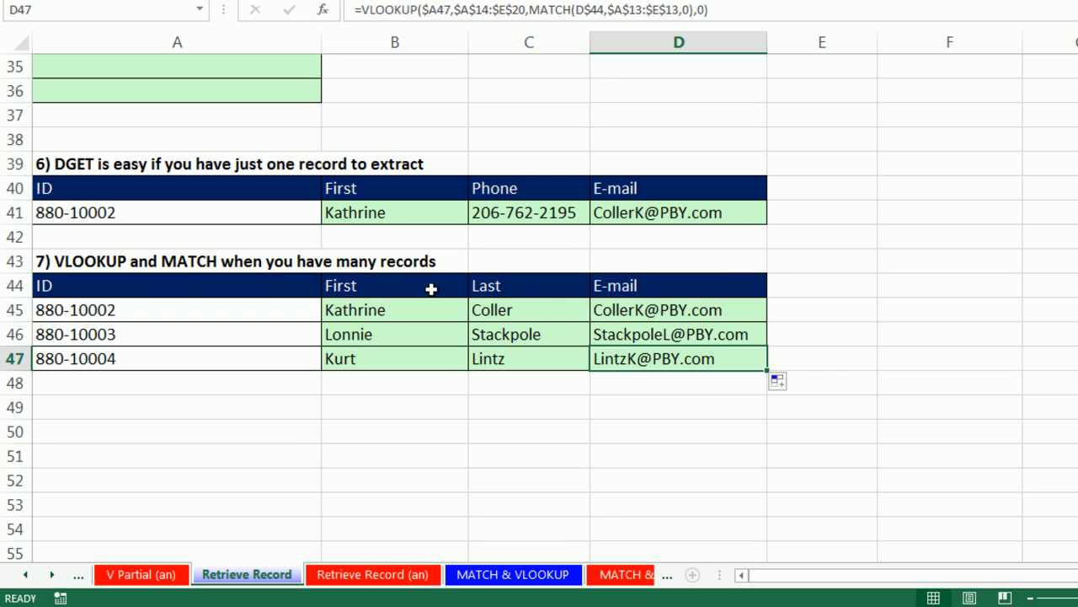
Step: Change the Last header in C44 to Phone, keeping the cell selected
{"action": "left_click", "coordinate": [537, 288]}
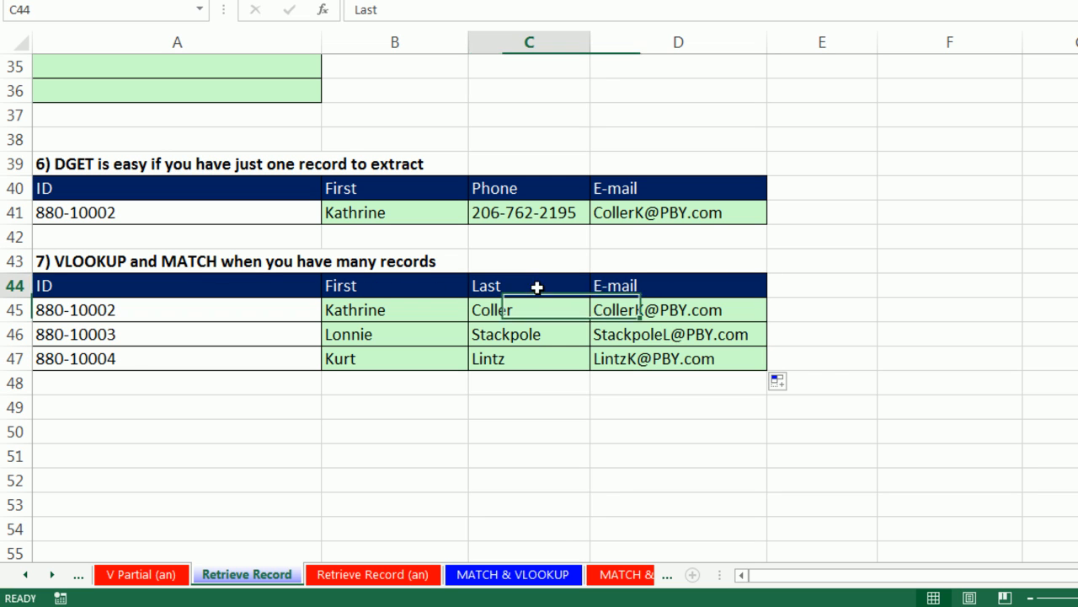
{"action": "type", "text": "Phone"}
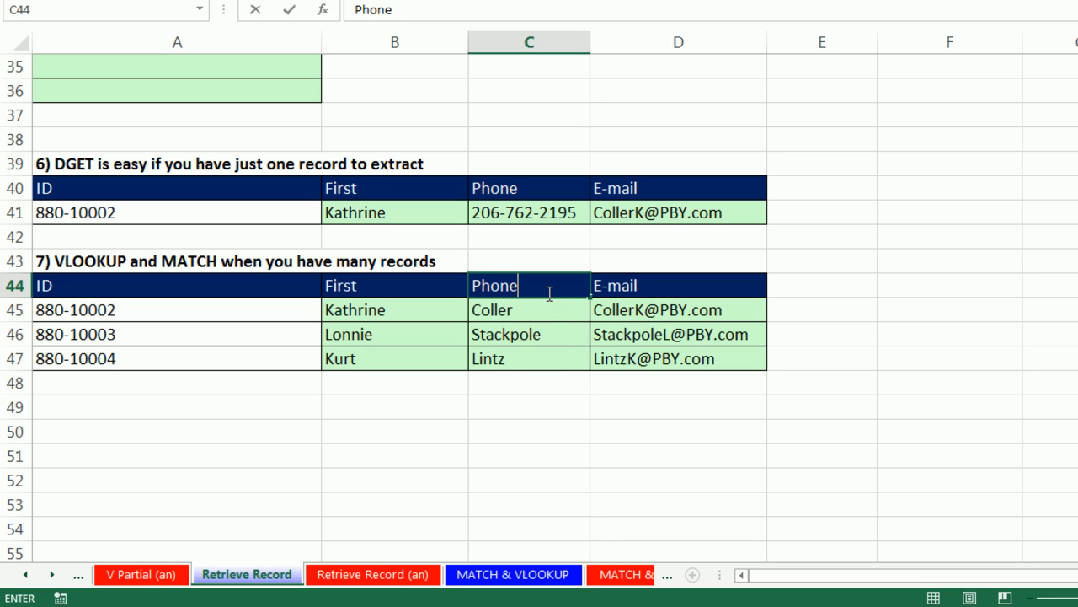
{"action": "key", "text": "ctrl+Return"}
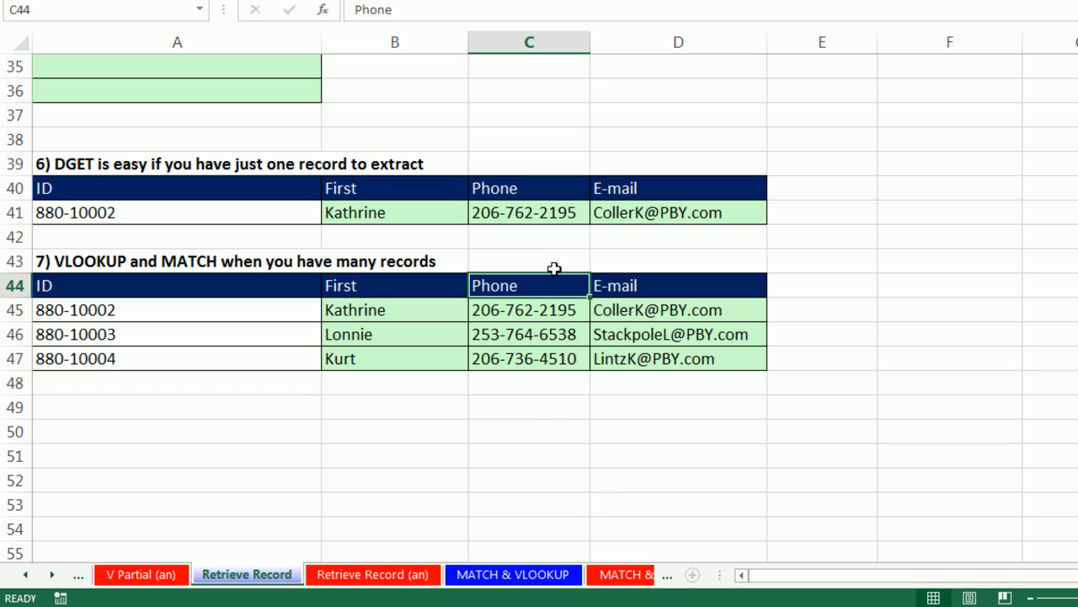
Step: Review the DGET formula in B41, the manual-index VLOOKUP in E6 and the First header of the MATCH example in B25
{"action": "double_click", "coordinate": [379, 212]}
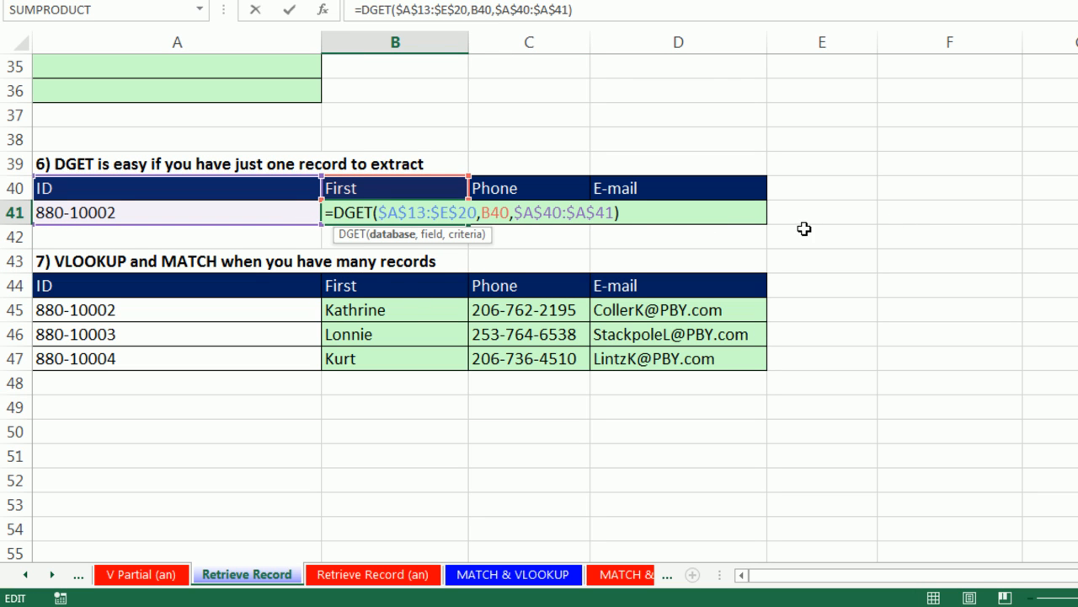
{"action": "key", "text": "Escape"}
{"action": "scroll", "coordinate": [719, 308], "scroll_direction": "up", "scroll_amount": 5}
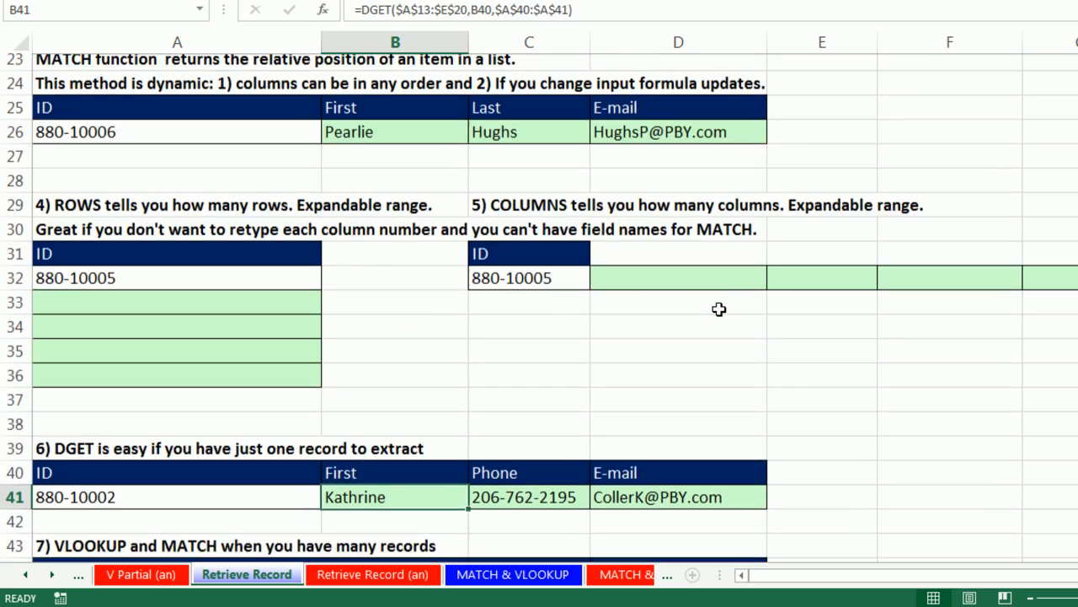
{"action": "scroll", "coordinate": [719, 308], "scroll_direction": "up", "scroll_amount": 1}
{"action": "scroll", "coordinate": [723, 320], "scroll_direction": "up", "scroll_amount": 4}
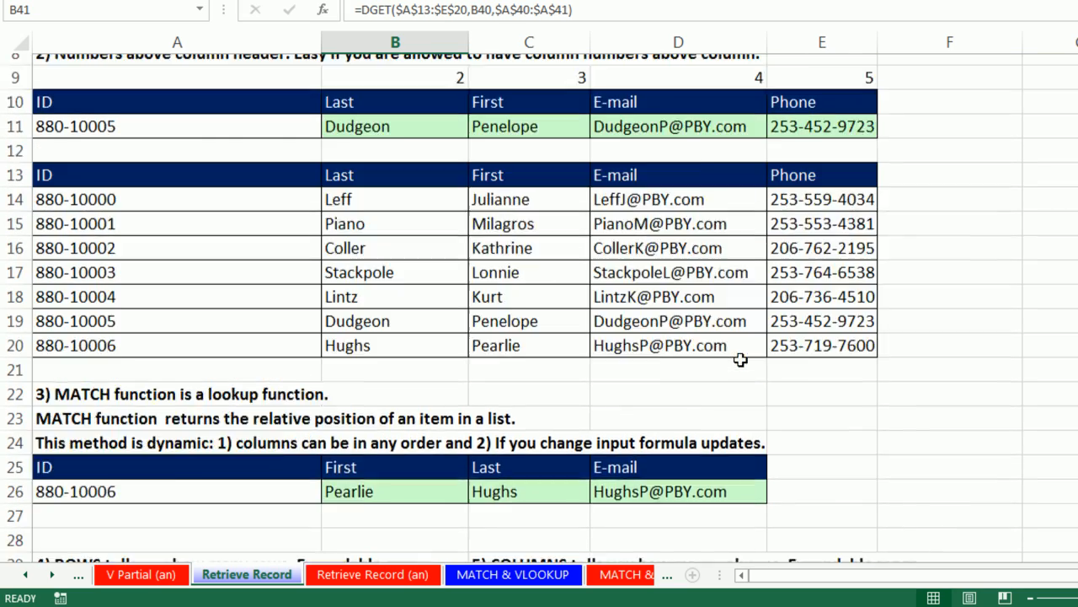
{"action": "scroll", "coordinate": [717, 338], "scroll_direction": "up", "scroll_amount": 1}
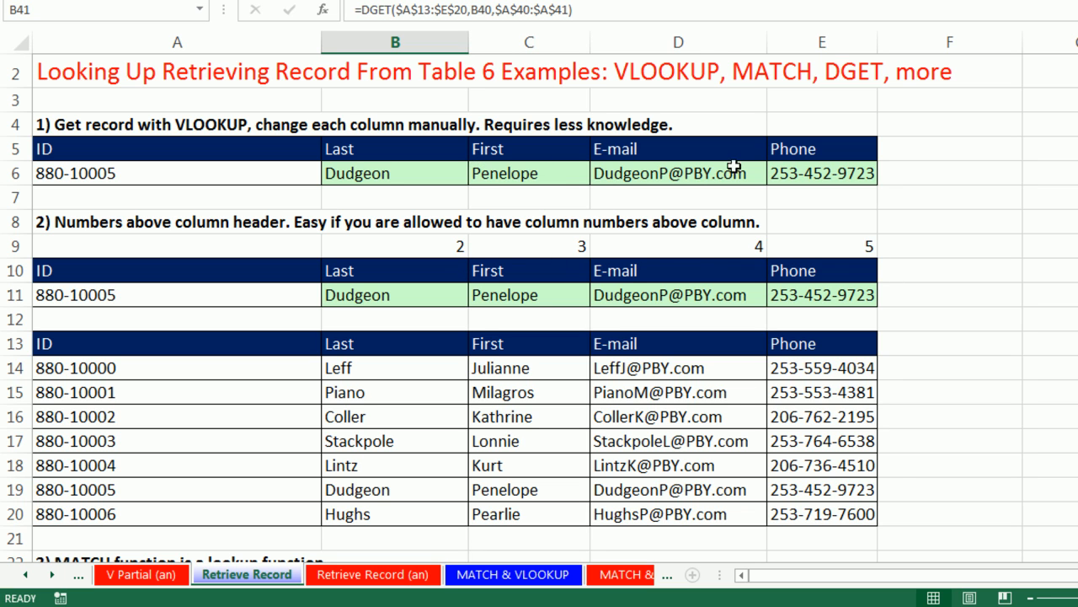
{"action": "double_click", "coordinate": [797, 173]}
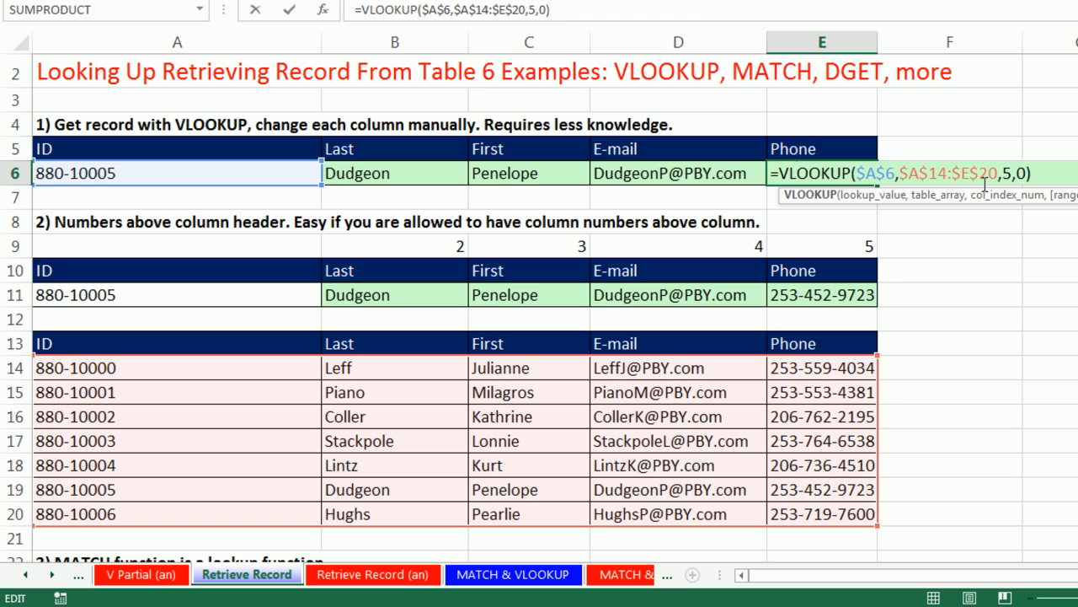
{"action": "key", "text": "Escape"}
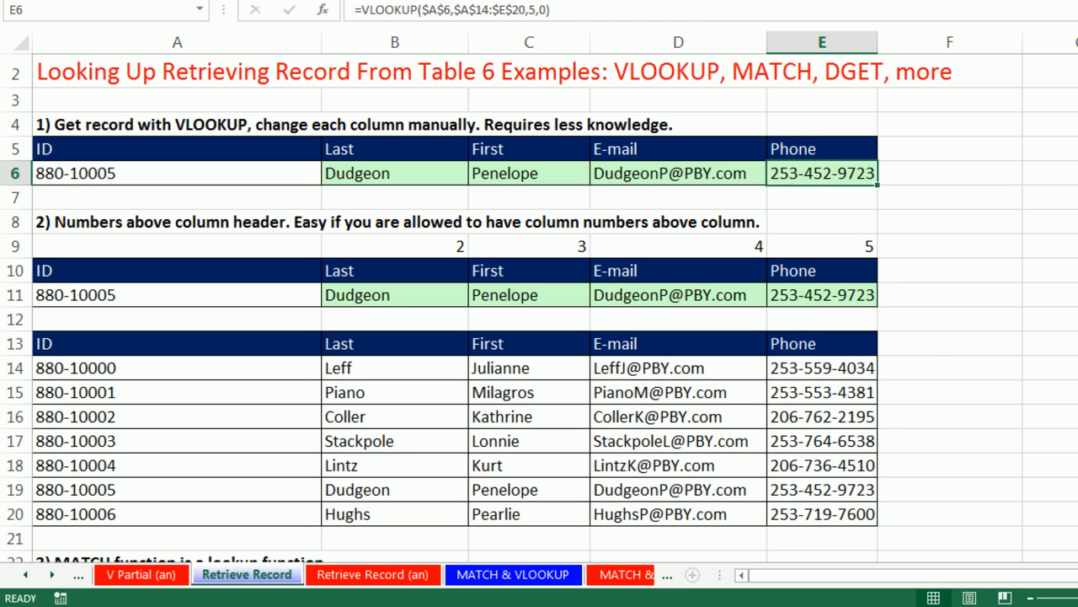
{"action": "scroll", "coordinate": [539, 308], "scroll_direction": "down", "scroll_amount": 3}
{"action": "scroll", "coordinate": [539, 308], "scroll_direction": "down", "scroll_amount": 3}
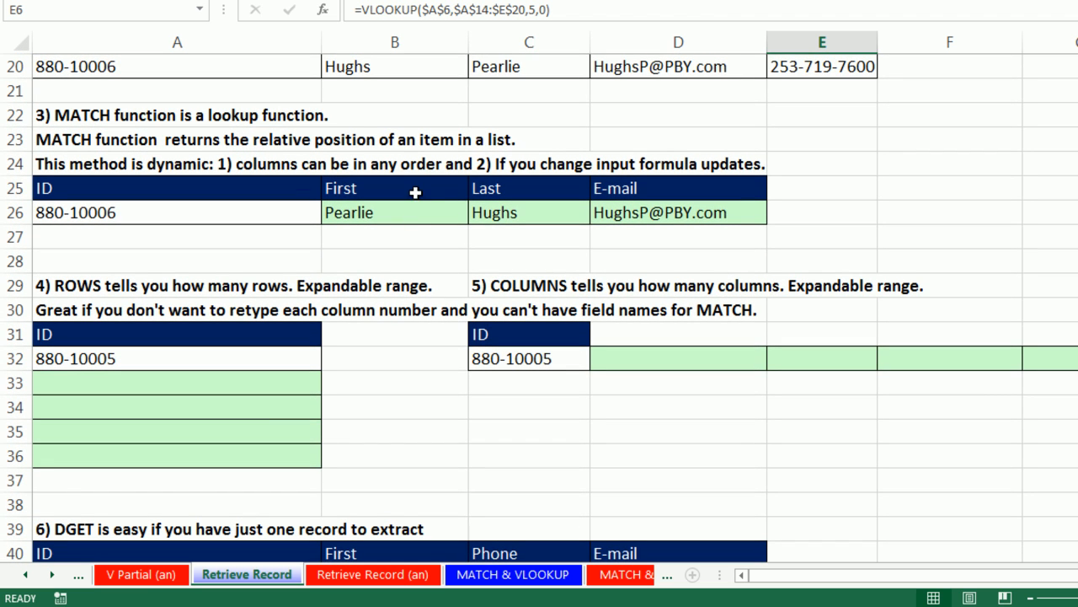
{"action": "left_click", "coordinate": [423, 191]}
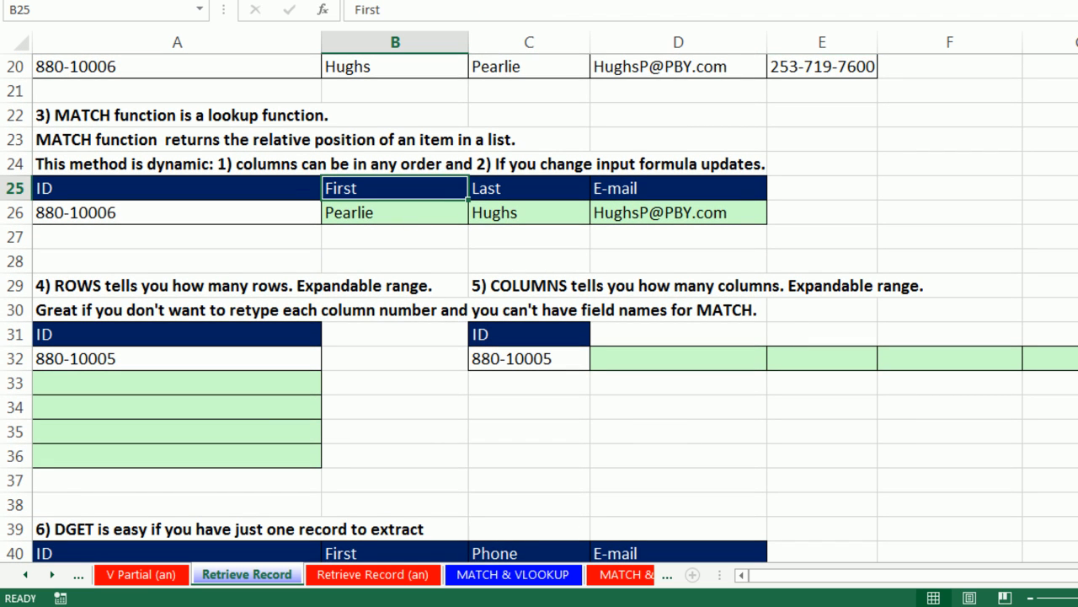
{"action": "scroll", "coordinate": [438, 484], "scroll_direction": "down", "scroll_amount": 1}
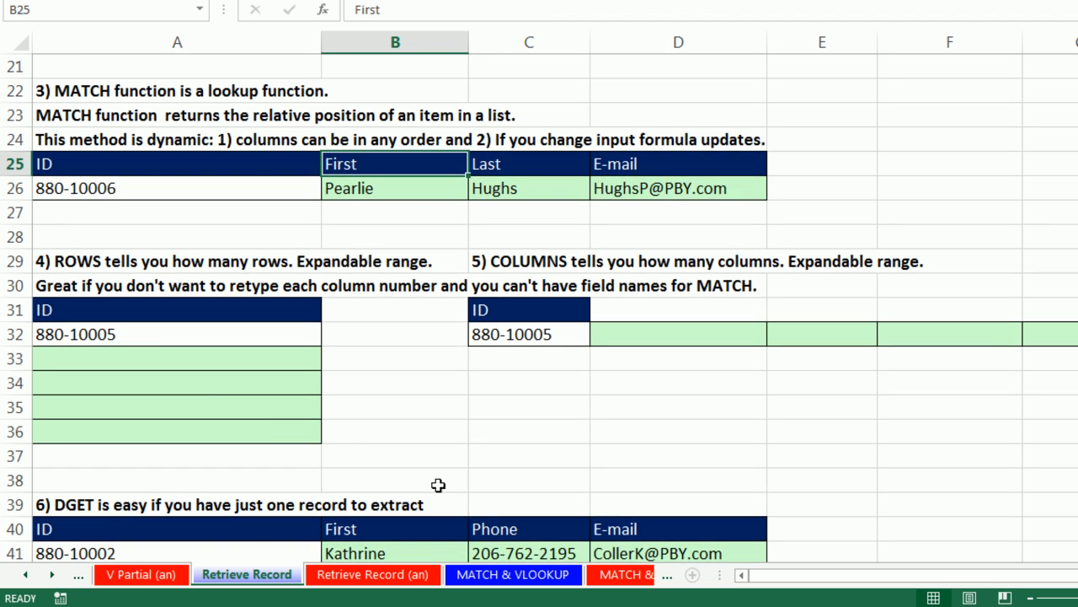
Step: Choose the second ID from the drop-down list in cell A32 of the ROWS example
{"action": "left_click", "coordinate": [163, 340]}
{"action": "left_click", "coordinate": [329, 336]}
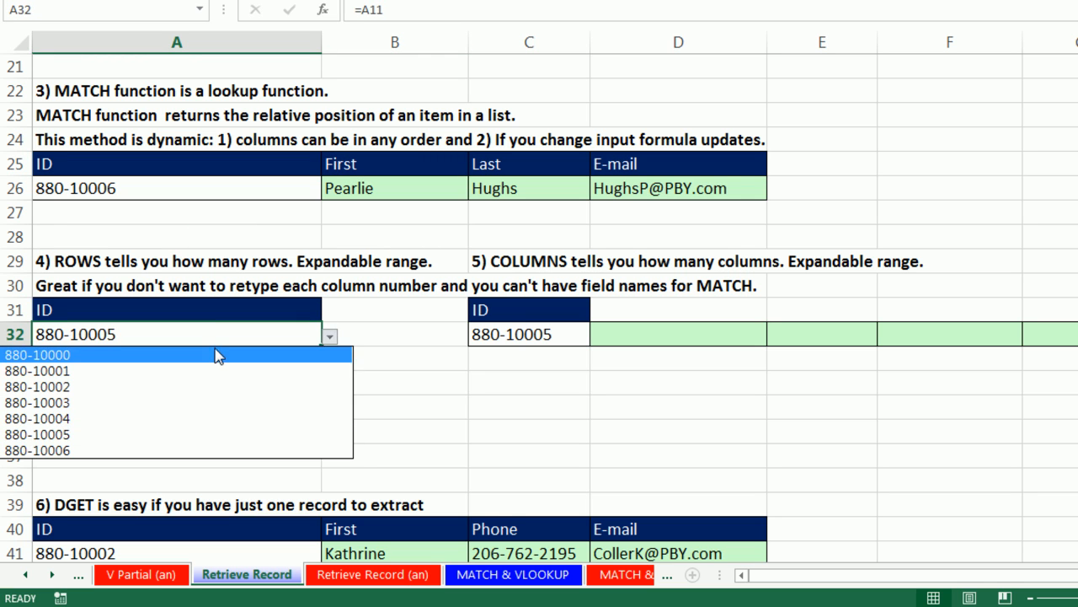
{"action": "left_click", "coordinate": [199, 375]}
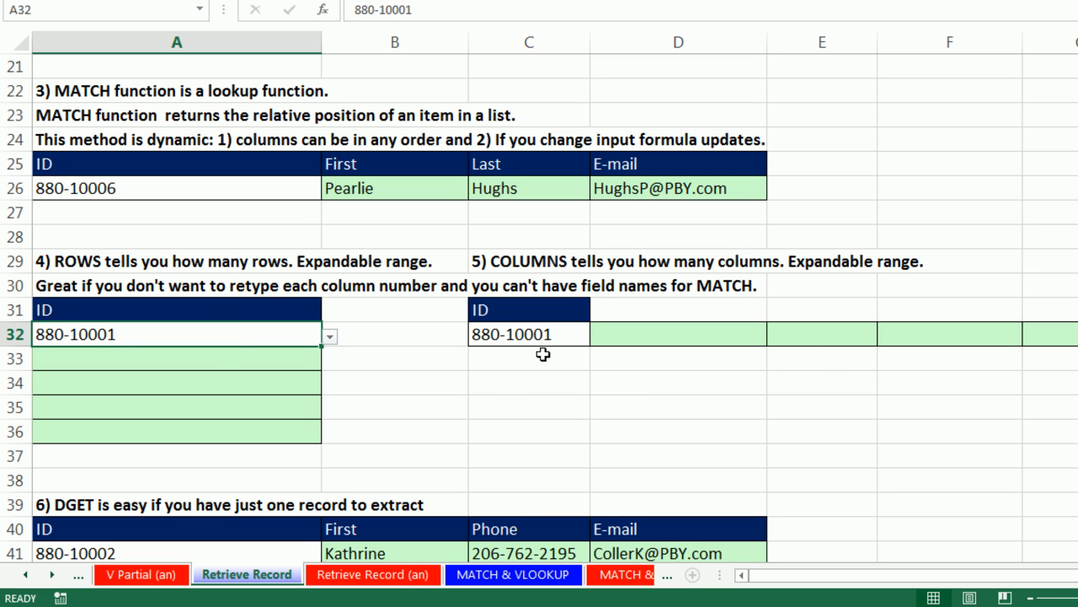
Step: Enter a ROWS formula in B33 that counts the rows of C33:C35, keeping the cell selected
{"action": "left_click", "coordinate": [376, 365]}
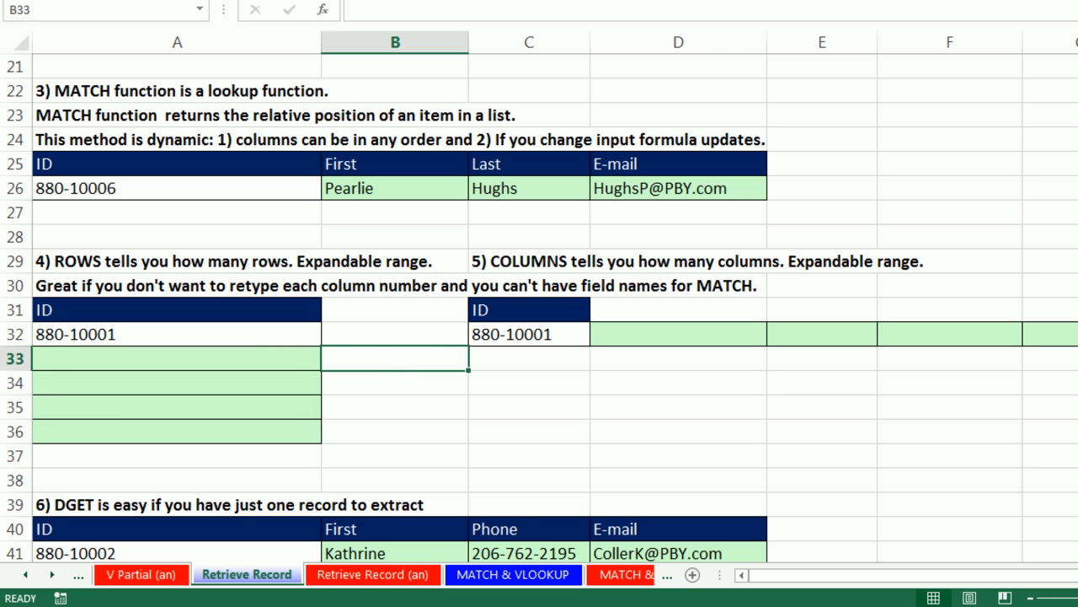
{"action": "type", "text": "=row"}
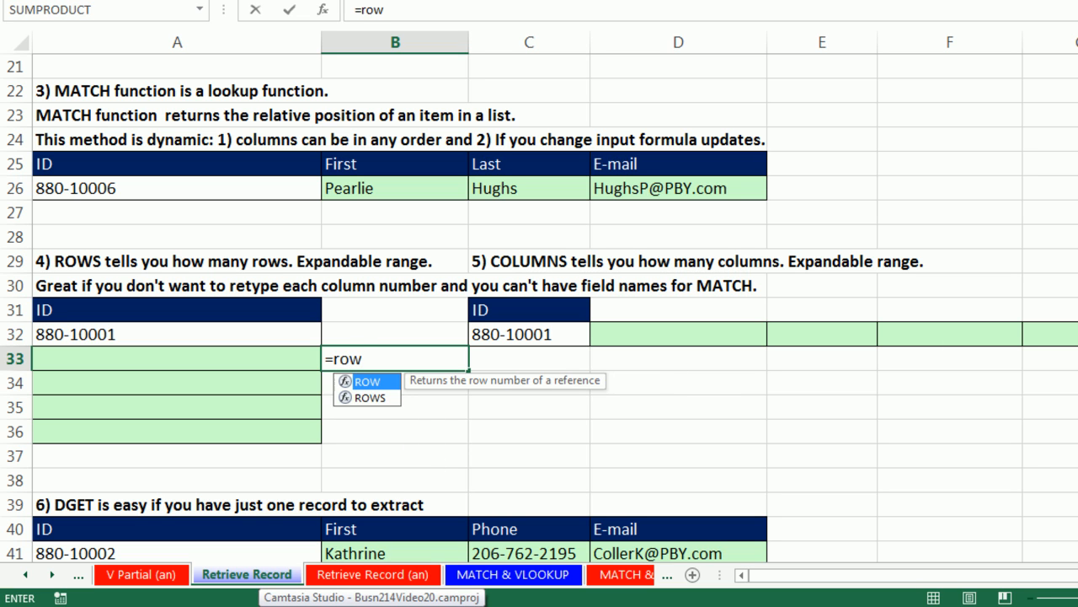
{"action": "type", "text": "s"}
{"action": "key", "text": "Tab"}
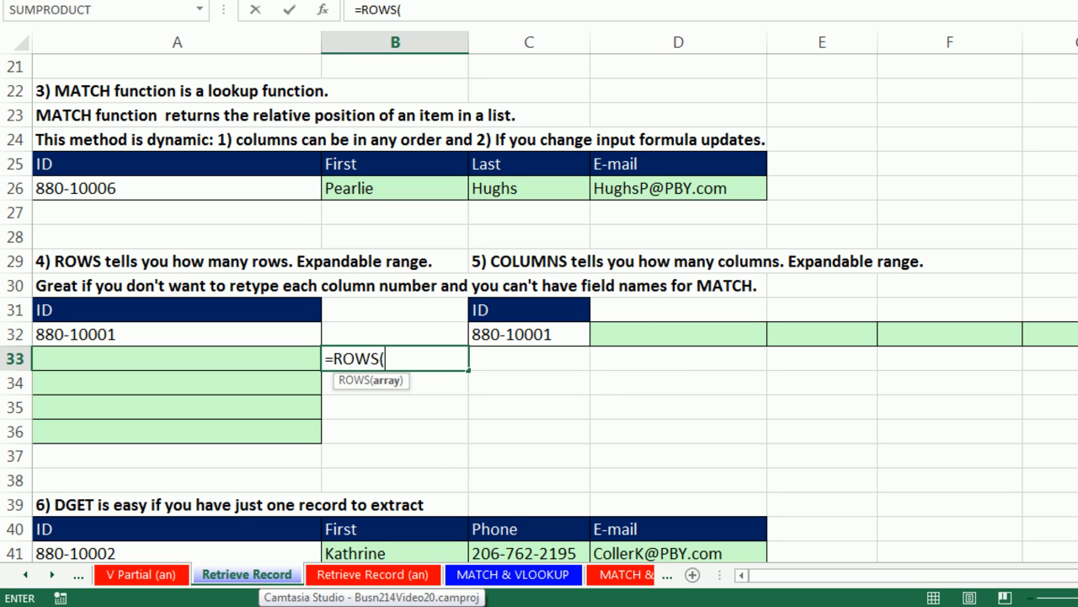
{"action": "left_click_drag", "start_coordinate": [508, 368], "coordinate": [513, 398]}
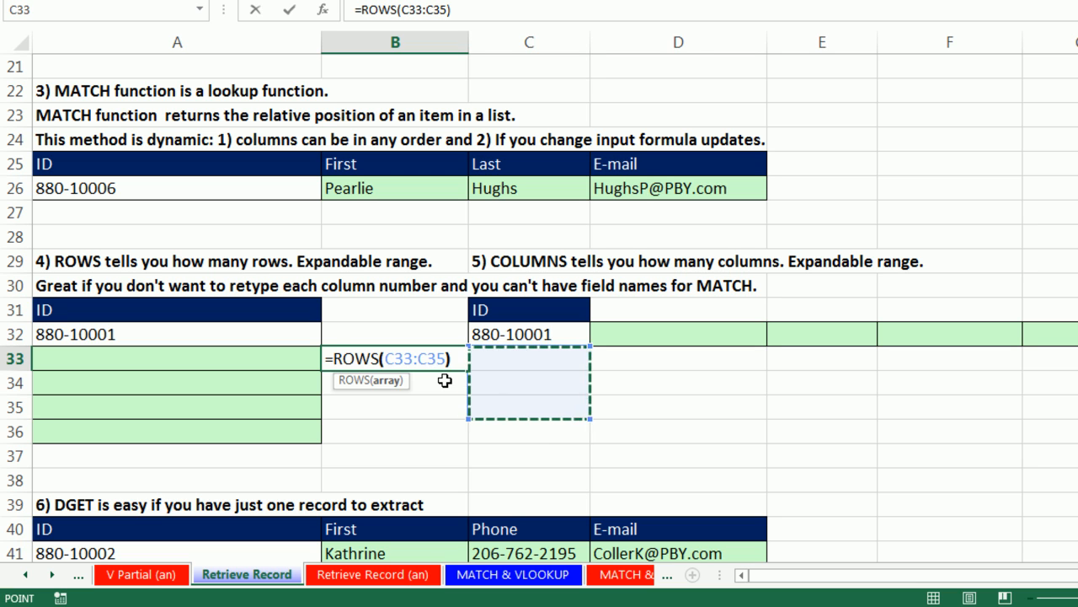
{"action": "key", "text": "ctrl+Return"}
Step: Change the range in the B33 ROWS formula to A33:A36
{"action": "double_click", "coordinate": [422, 360]}
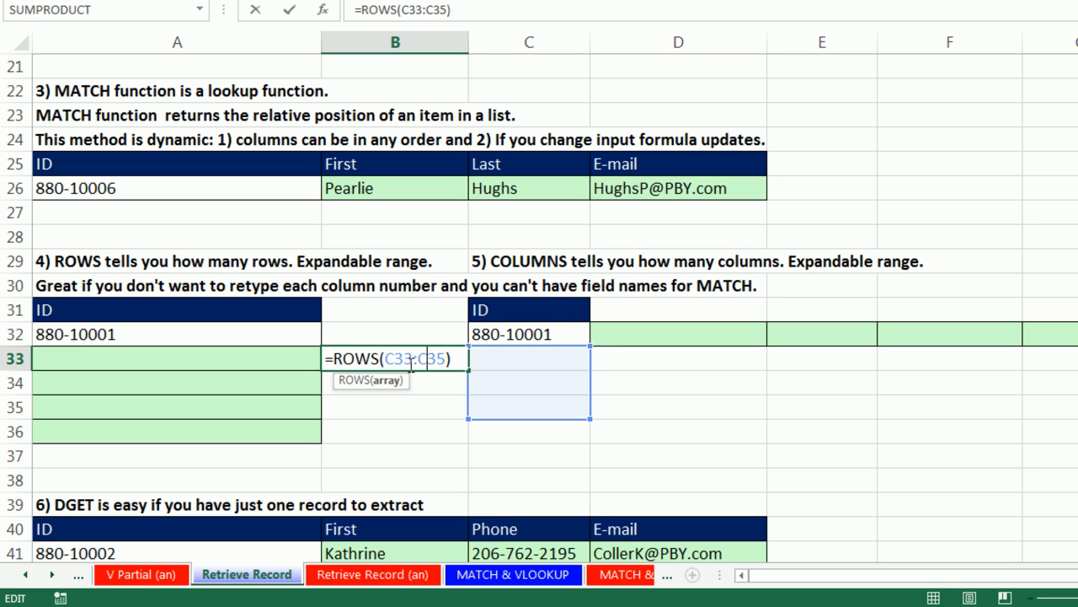
{"action": "double_click", "coordinate": [395, 368]}
{"action": "left_click_drag", "start_coordinate": [279, 357], "coordinate": [282, 421]}
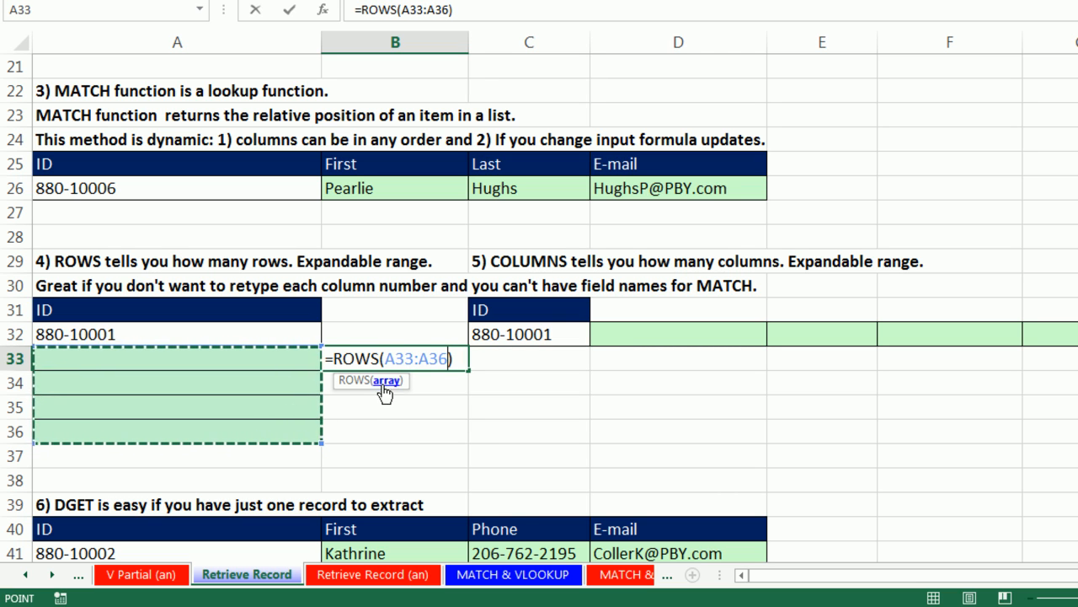
{"action": "key", "text": "ctrl+Return"}
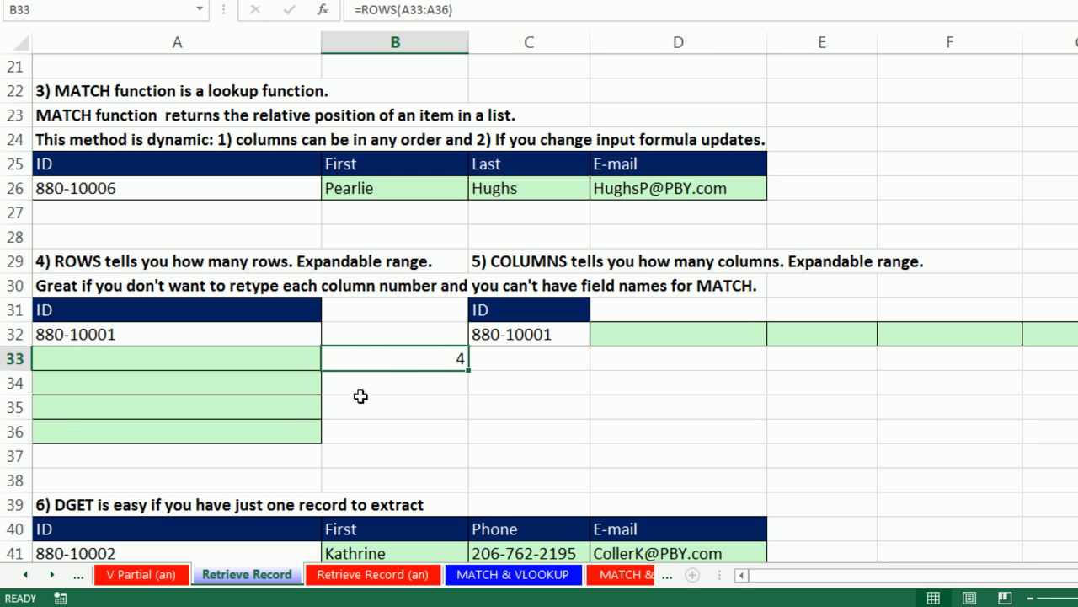
Step: Replace the range in the B33 ROWS formula with the single-cell range A33:A33
{"action": "double_click", "coordinate": [418, 363]}
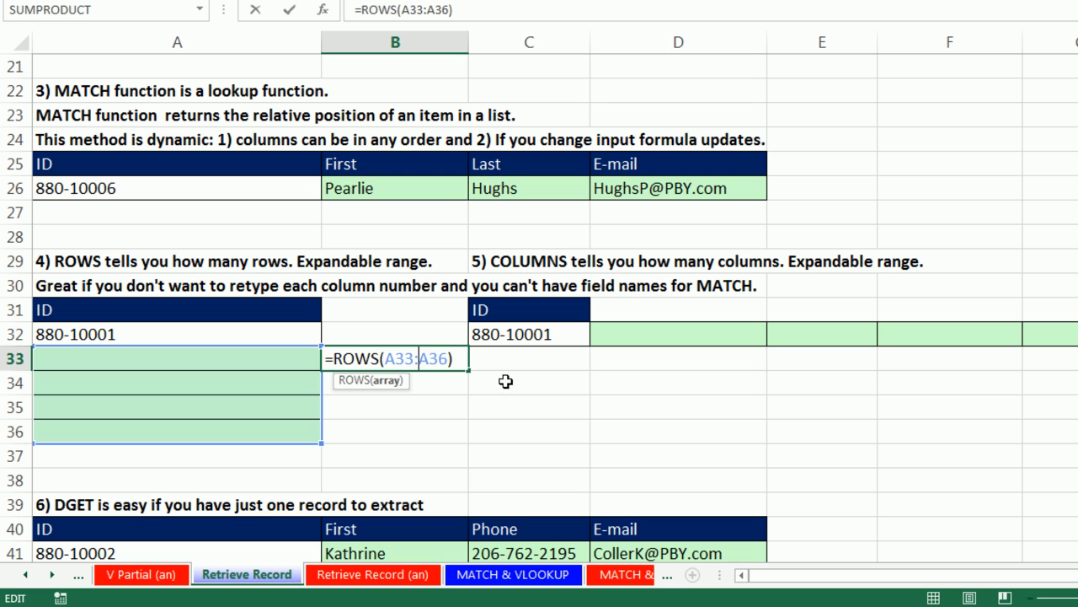
{"action": "left_click_drag", "start_coordinate": [386, 360], "coordinate": [450, 360]}
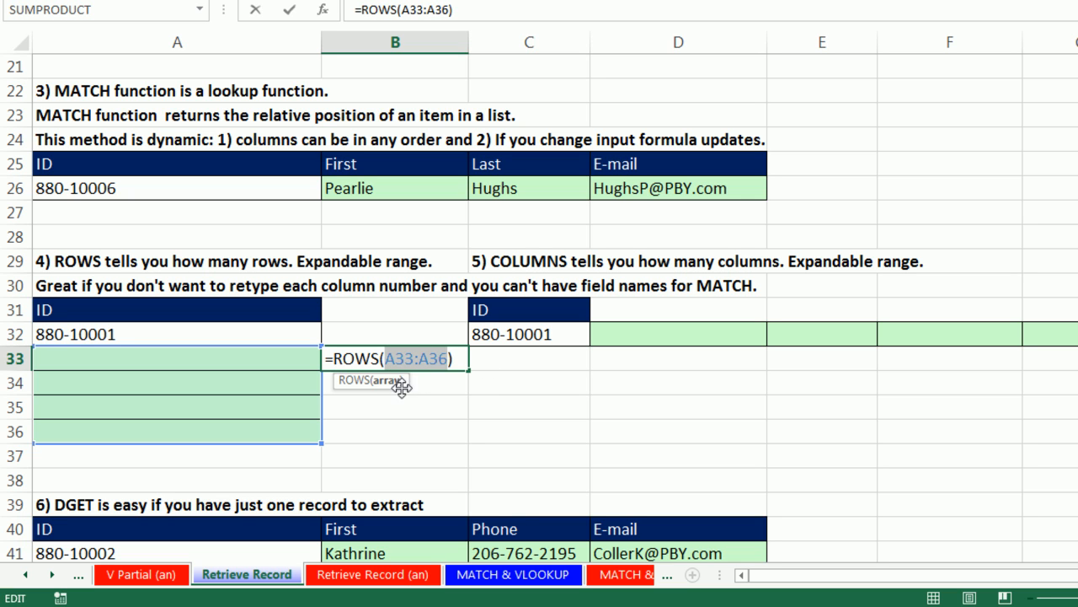
{"action": "left_click", "coordinate": [263, 357]}
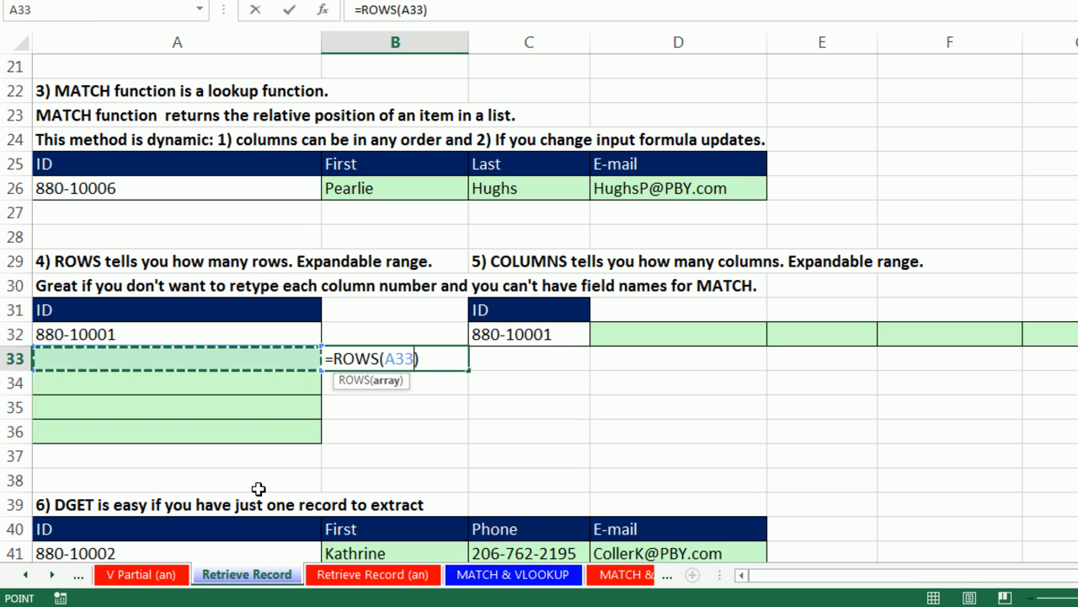
{"action": "key", "text": "F8"}
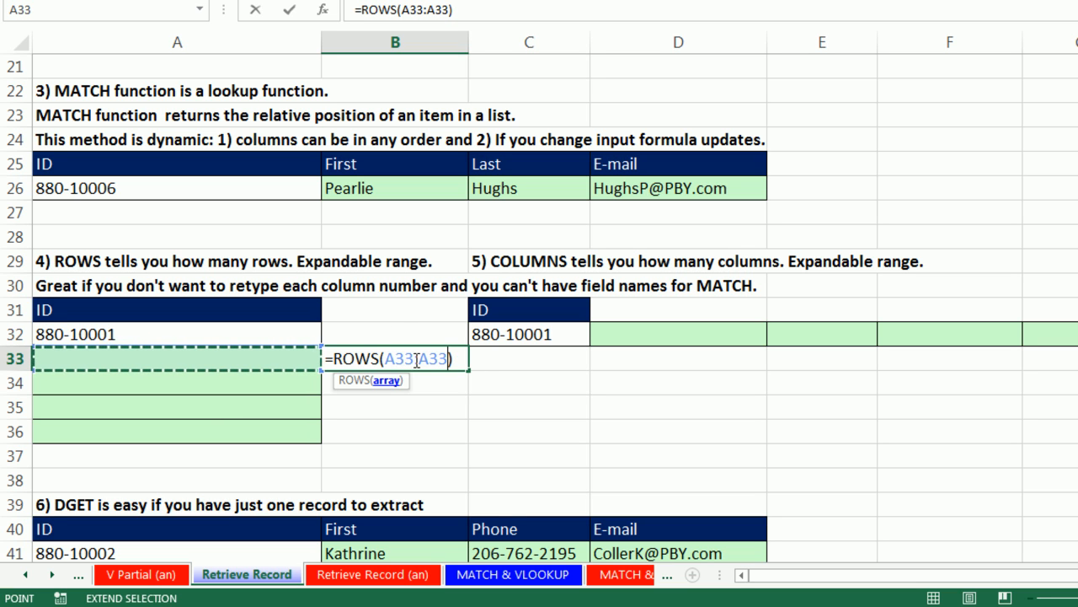
{"action": "key", "text": "ctrl+Return"}
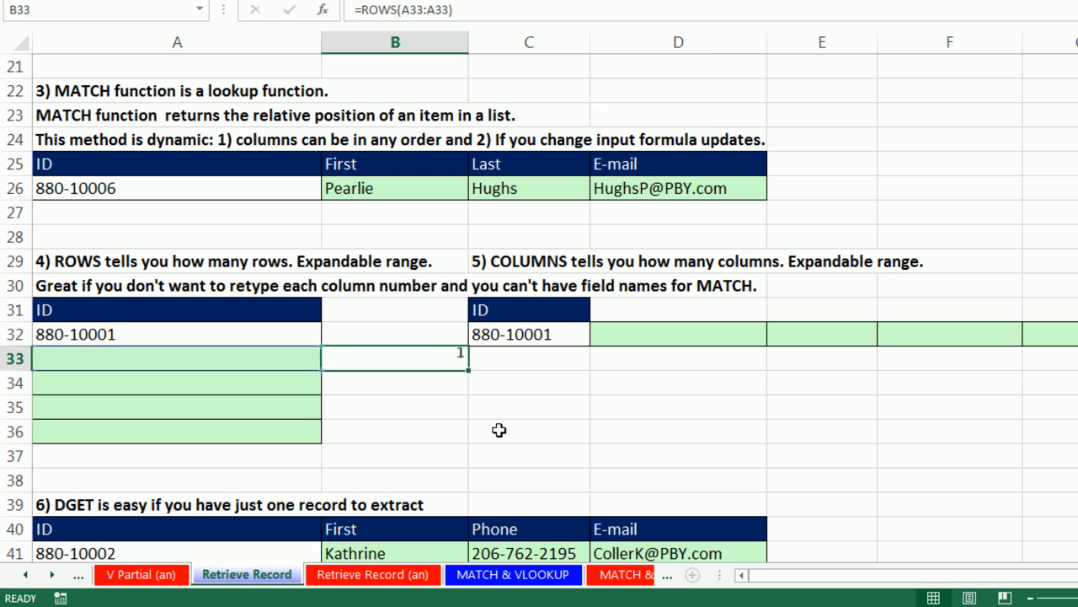
Step: Make the B33 range expandable by locking its start row as A$33:A33, and fill the formula down through B36
{"action": "double_click", "coordinate": [443, 356]}
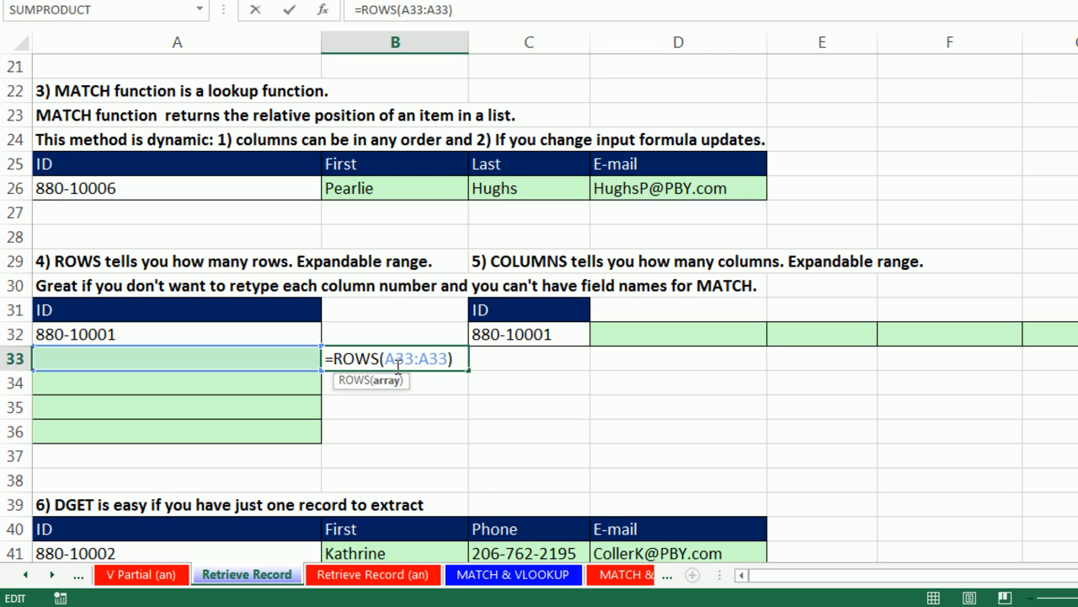
{"action": "key", "text": "F4"}
{"action": "key", "text": "F4"}
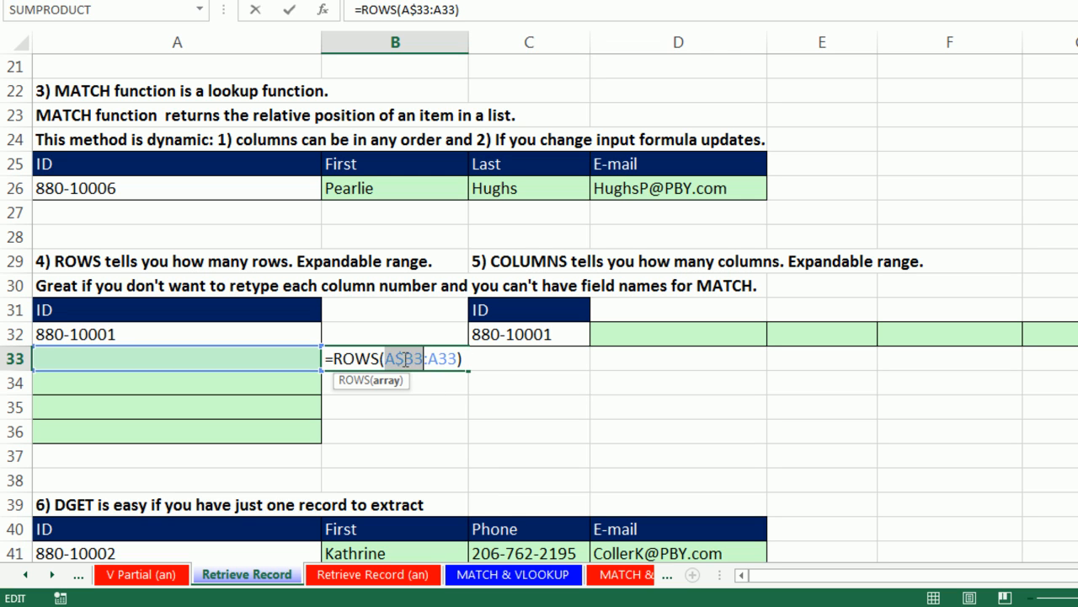
{"action": "left_click", "coordinate": [405, 358]}
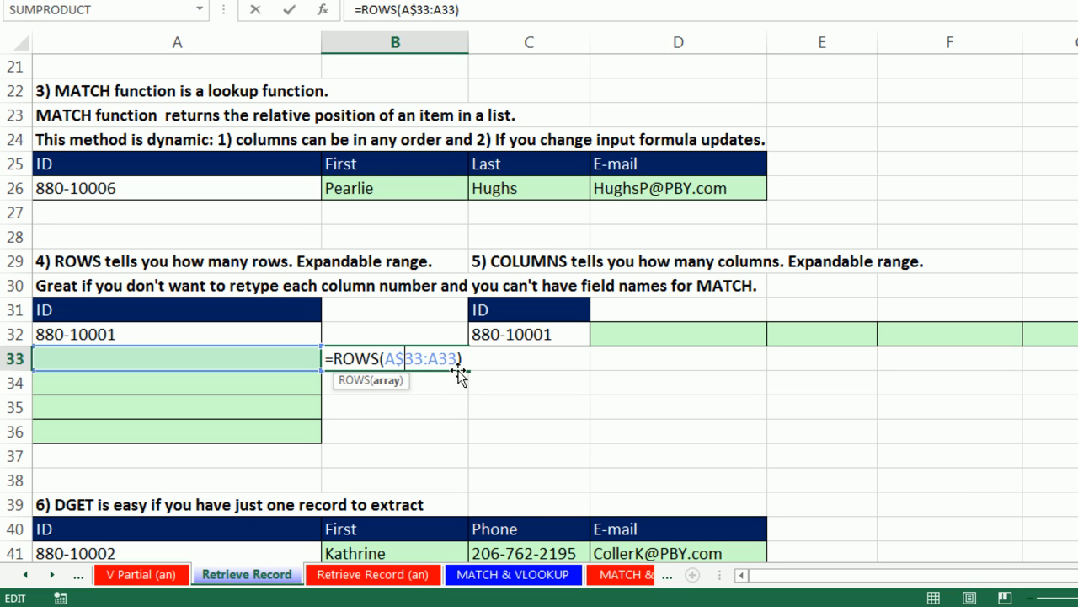
{"action": "key", "text": "ctrl+Return"}
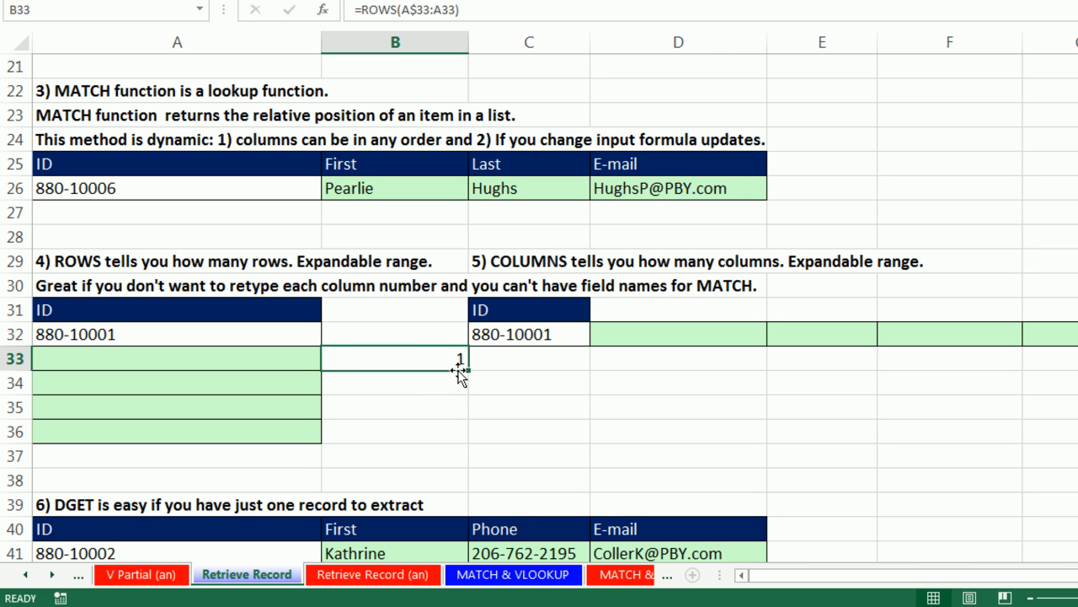
{"action": "left_click_drag", "start_coordinate": [468, 370], "coordinate": [470, 440]}
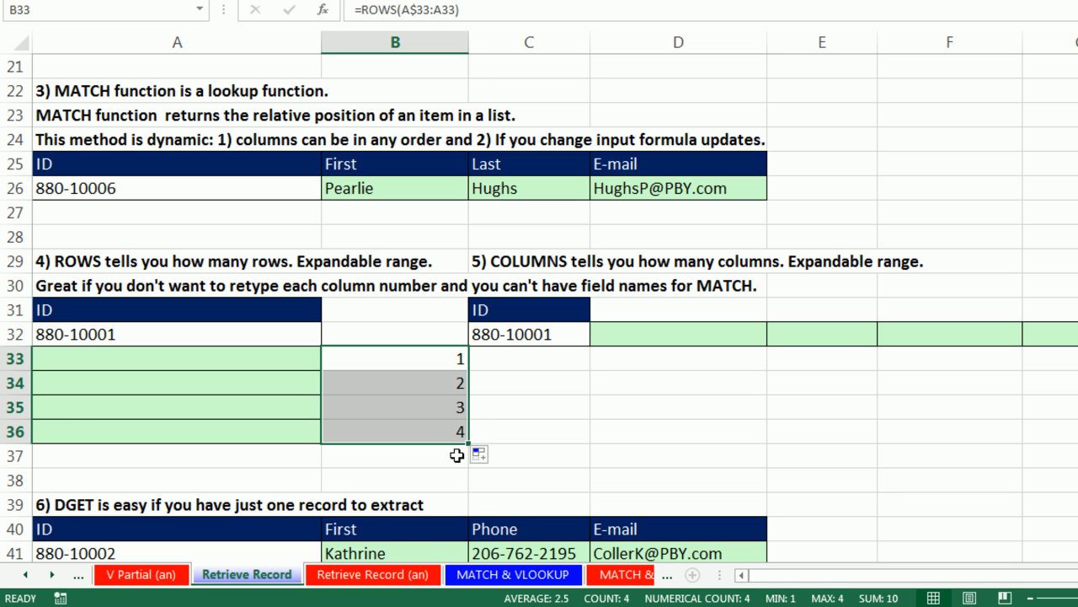
Step: Check how the expandable ROWS range grows in the formulas of B33, B34 and B35
{"action": "double_click", "coordinate": [419, 357]}
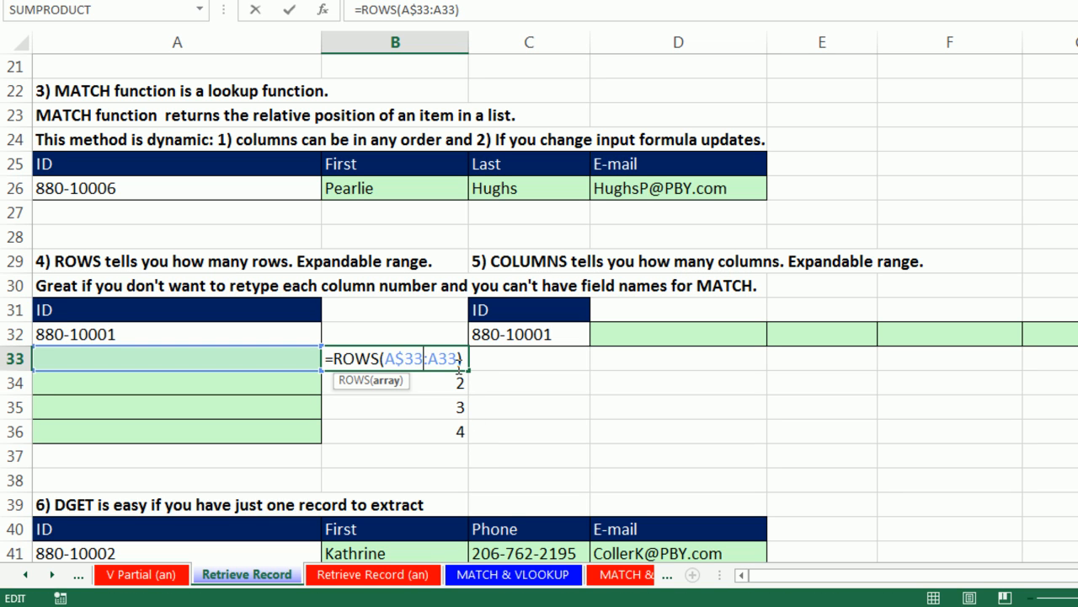
{"action": "key", "text": "Return"}
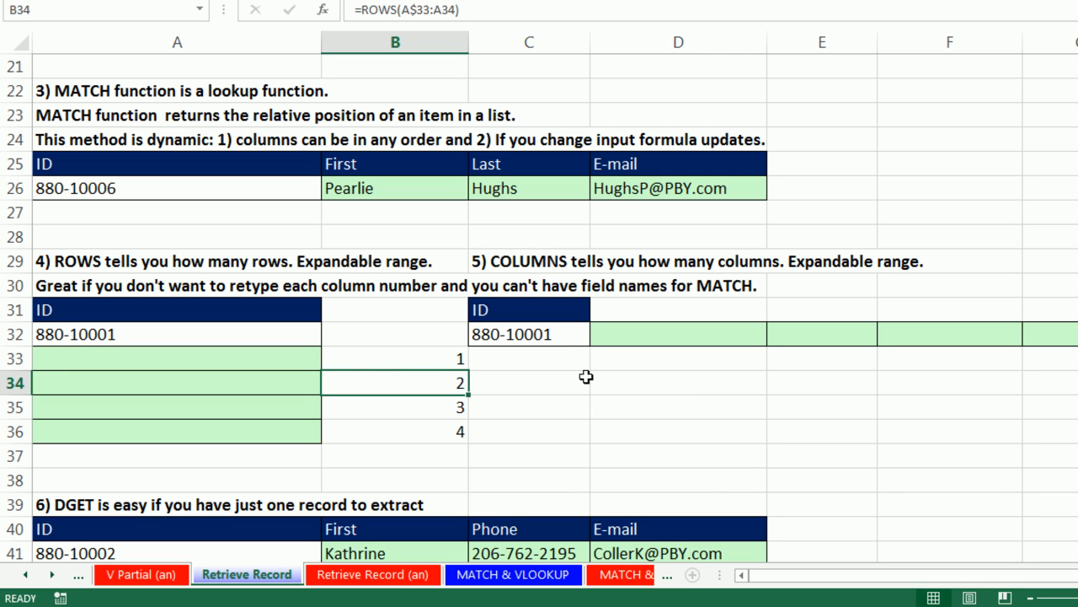
{"action": "key", "text": "F2"}
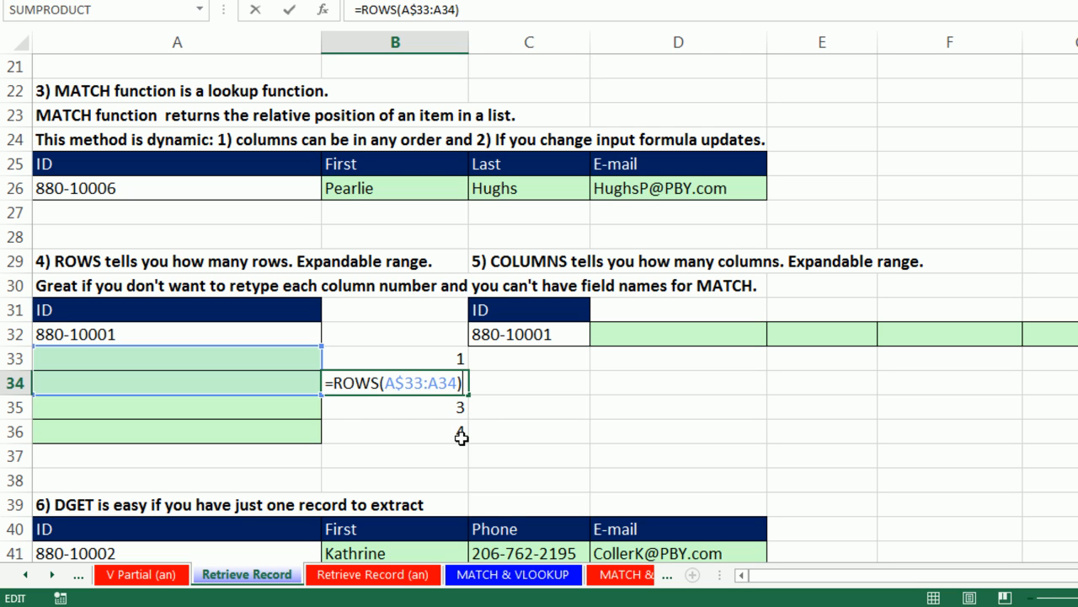
{"action": "key", "text": "Return"}
{"action": "key", "text": "F2"}
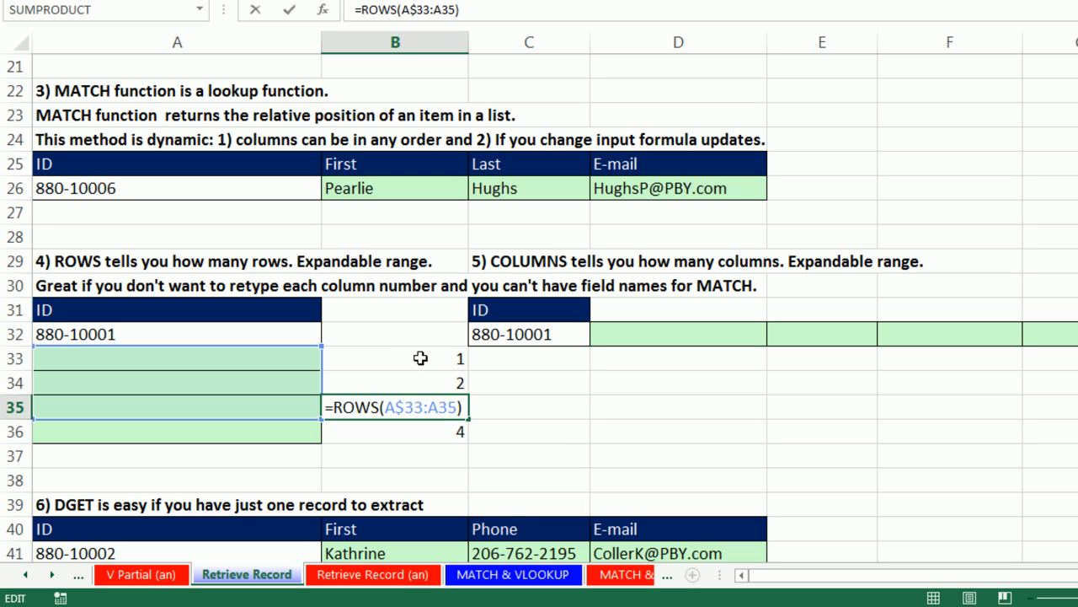
{"action": "key", "text": "ctrl+Return"}
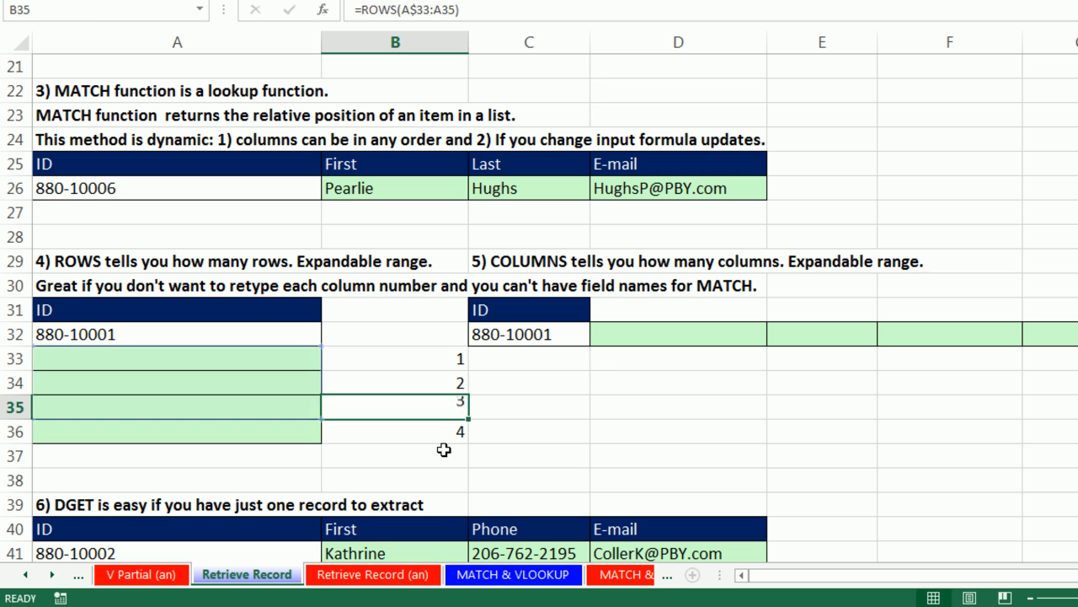
Step: Append +1 to the ROWS formula in B33 and copy the formula text without its equals sign
{"action": "double_click", "coordinate": [412, 360]}
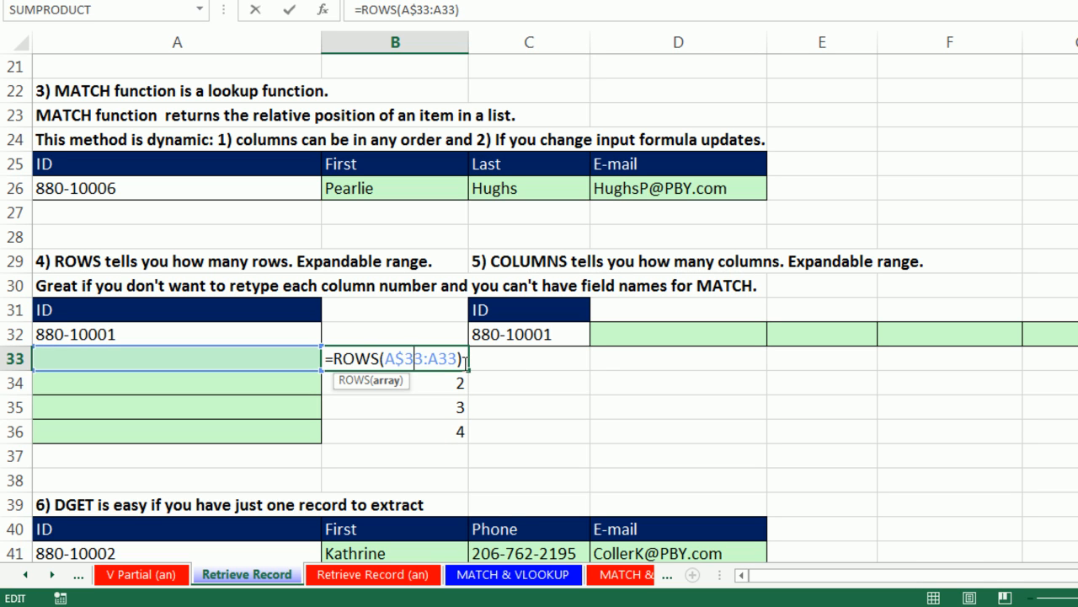
{"action": "type", "text": "+1"}
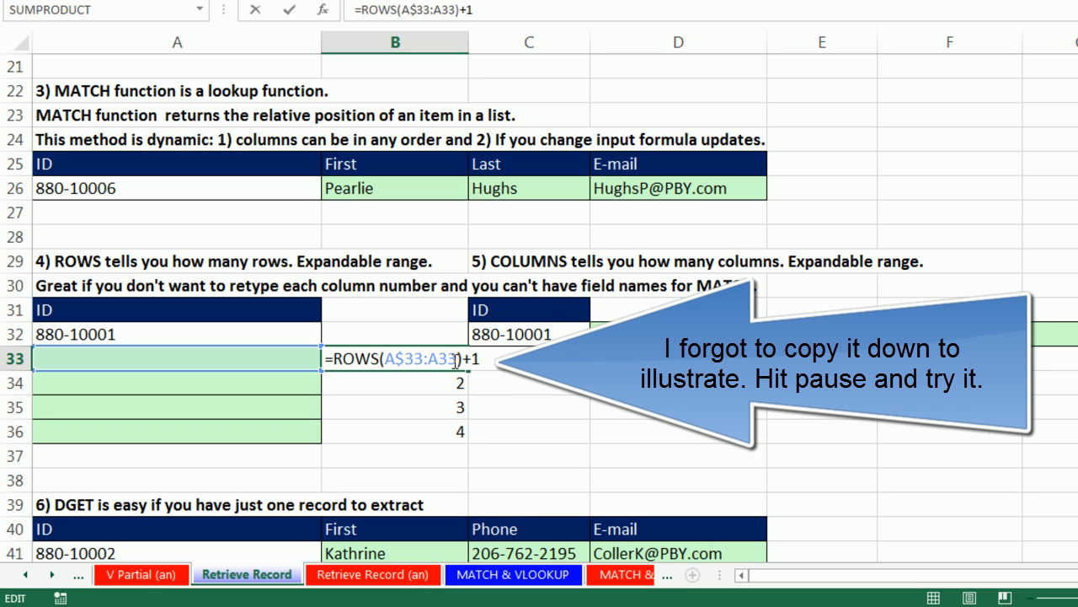
{"action": "key", "text": "ctrl+Return"}
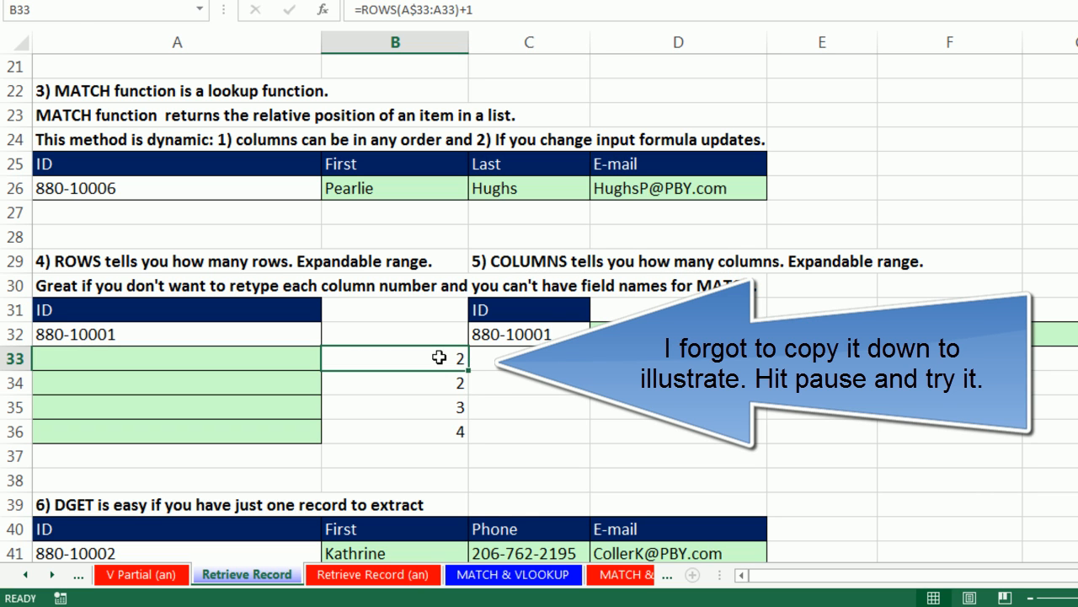
{"action": "double_click", "coordinate": [439, 358]}
{"action": "left_click_drag", "start_coordinate": [330, 358], "coordinate": [481, 363]}
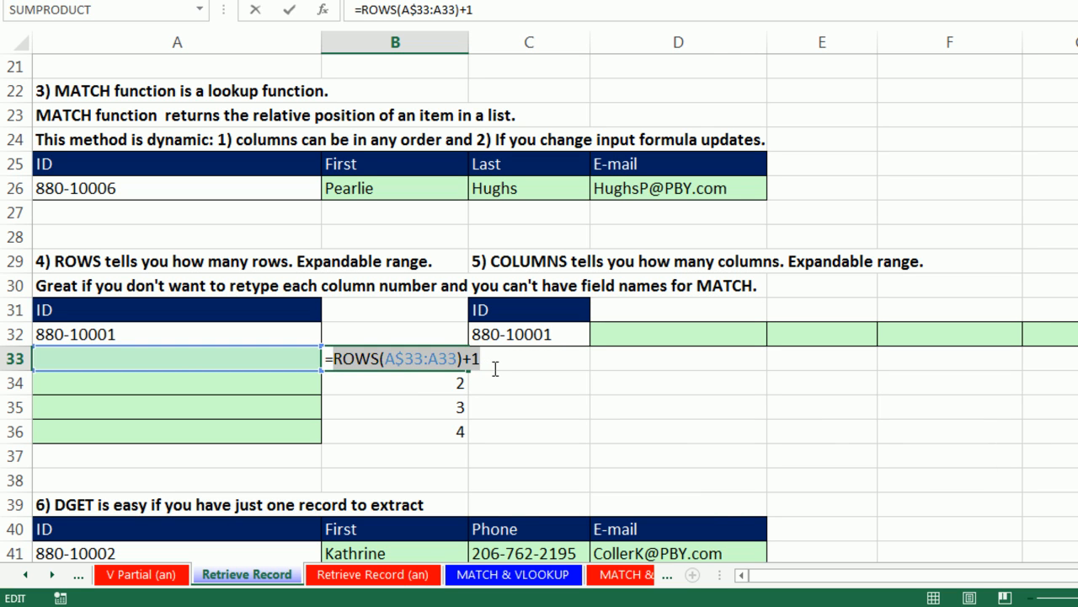
{"action": "key", "text": "Return"}
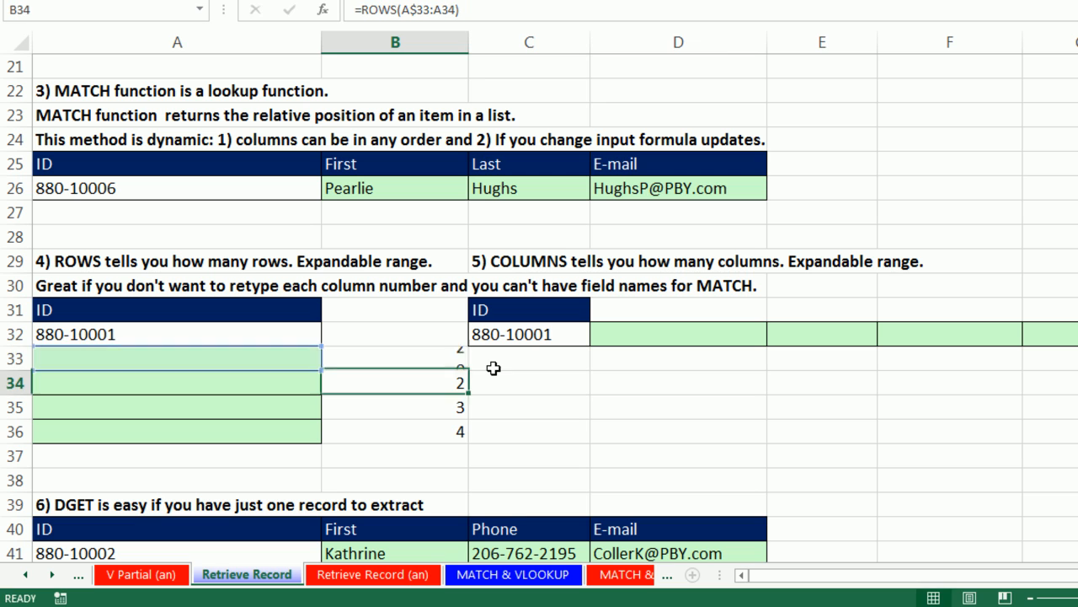
Step: Start a VLOOKUP formula in A33 with the absolute reference $A$32 as the lookup value
{"action": "left_click", "coordinate": [254, 363]}
{"action": "type", "text": "=vl"}
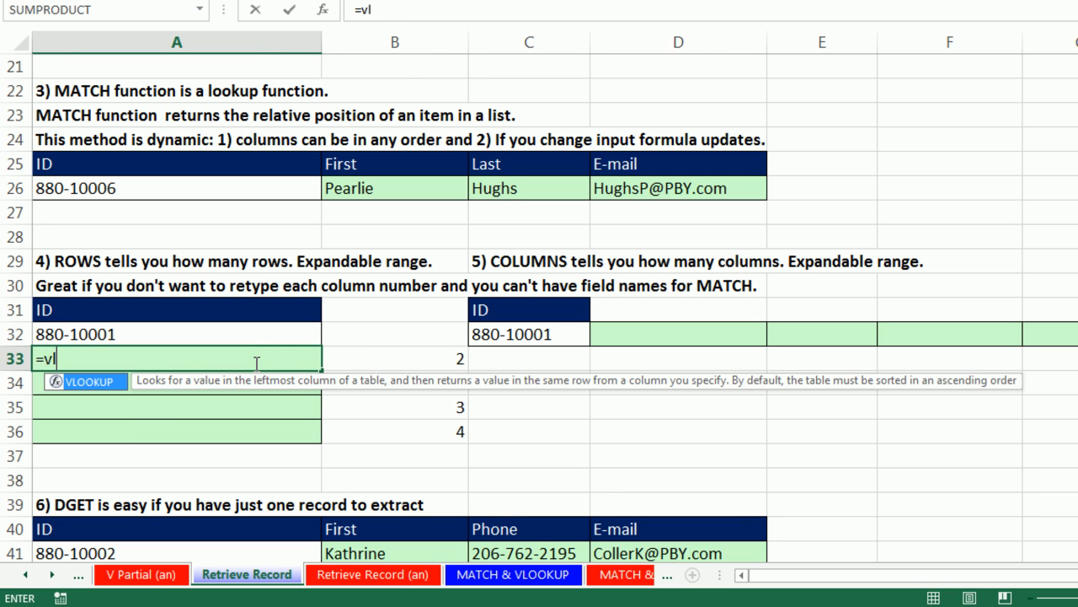
{"action": "key", "text": "Tab"}
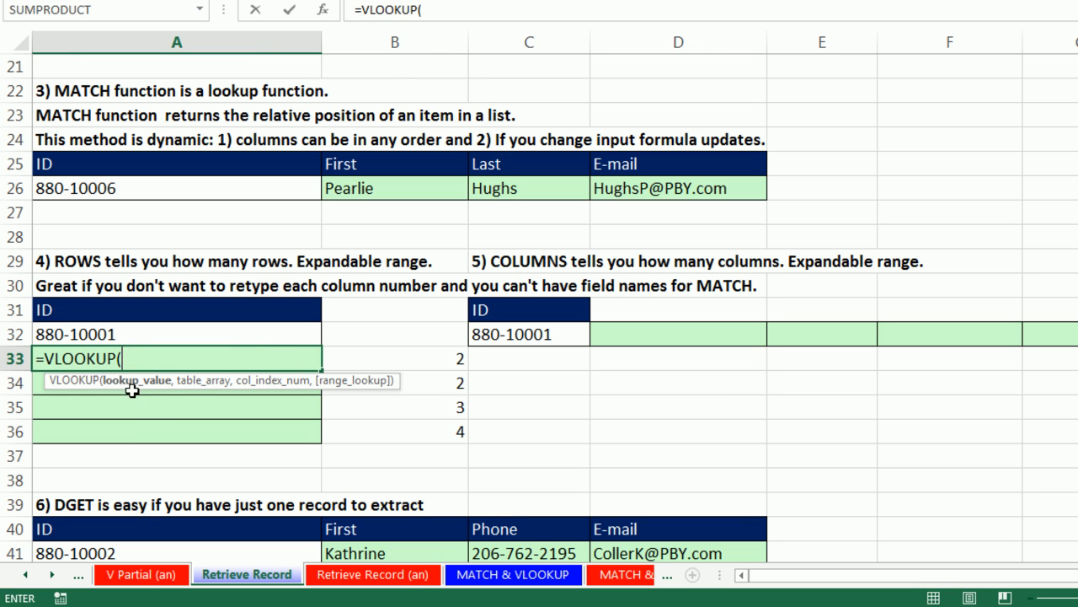
{"action": "left_click", "coordinate": [118, 337]}
{"action": "key", "text": "F4"}
{"action": "type", "text": ","}
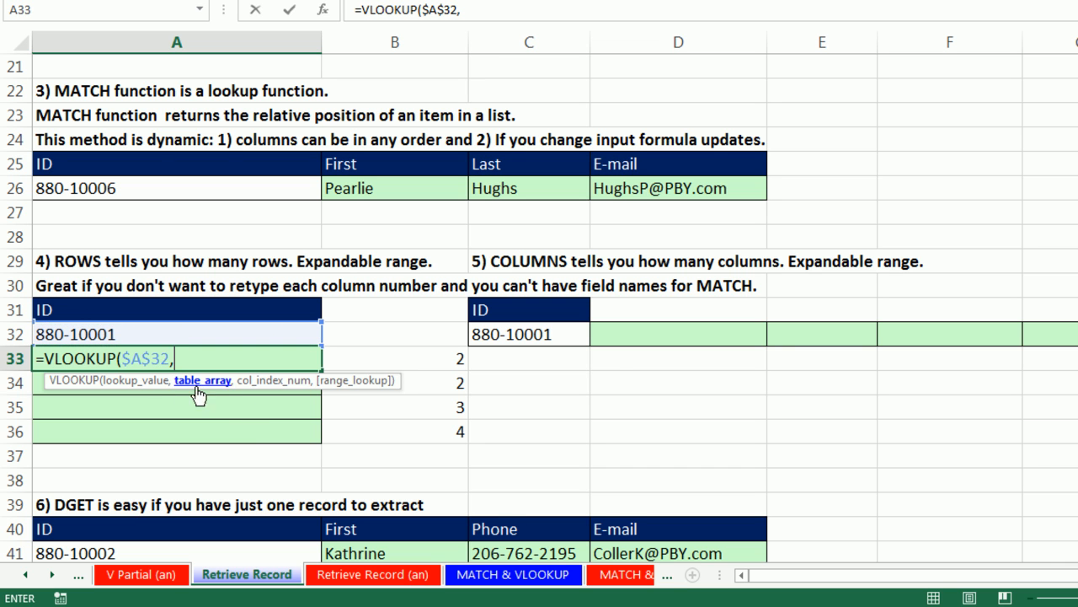
Step: Add the locked table array $A$14:$E$20 and the column index ROWS(A$33:A33)+1 to the A33 VLOOKUP
{"action": "scroll", "coordinate": [206, 363], "scroll_direction": "up", "scroll_amount": 4}
{"action": "left_click_drag", "start_coordinate": [131, 188], "coordinate": [776, 325]}
{"action": "key", "text": "F4"}
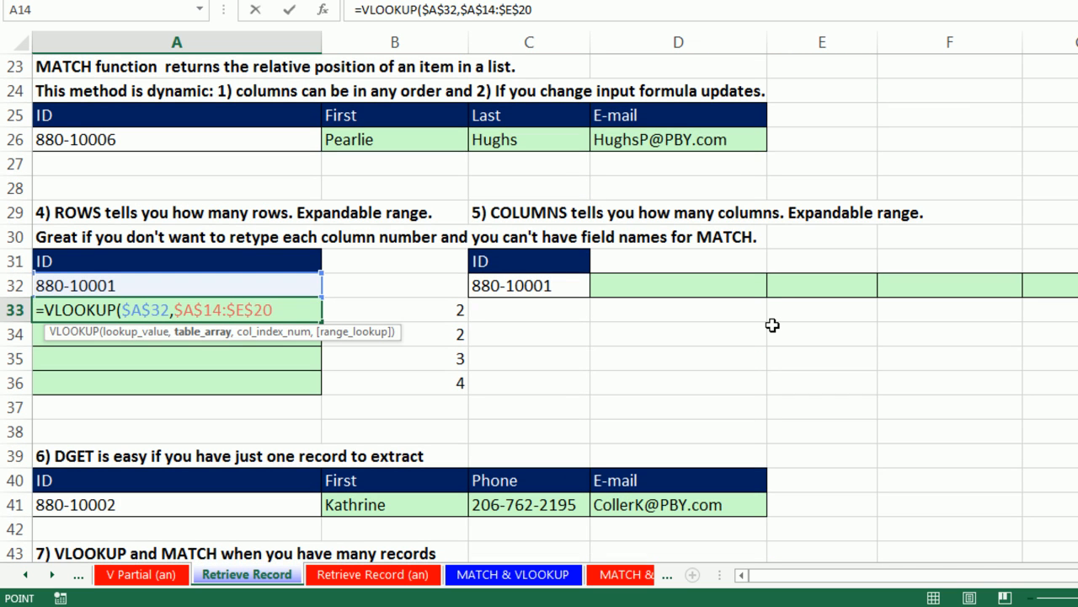
{"action": "type", "text": ","}
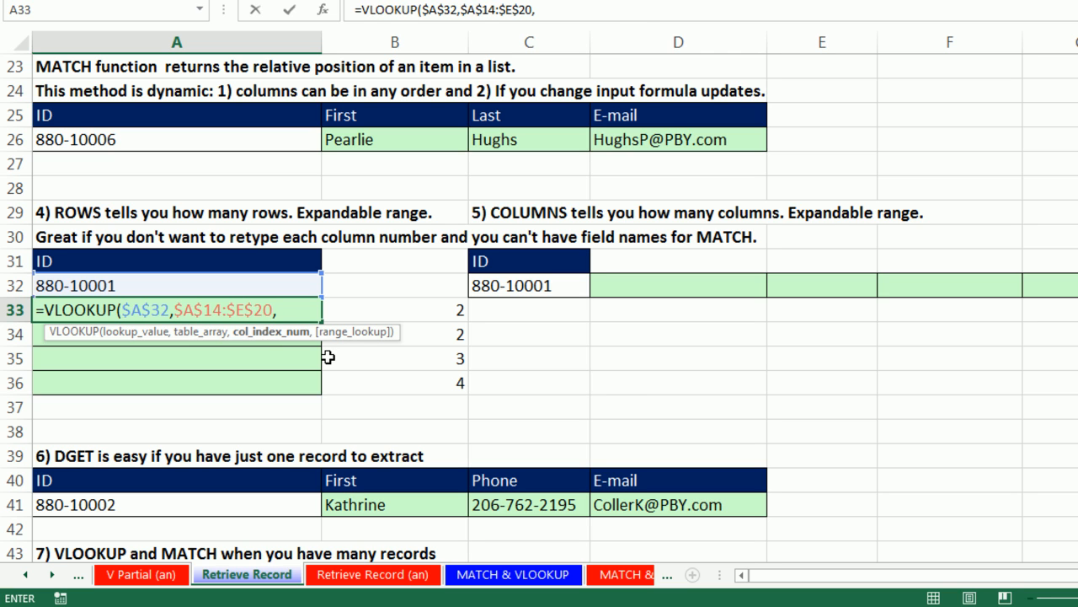
{"action": "type", "text": "ROWS(A$33:A33)+1"}
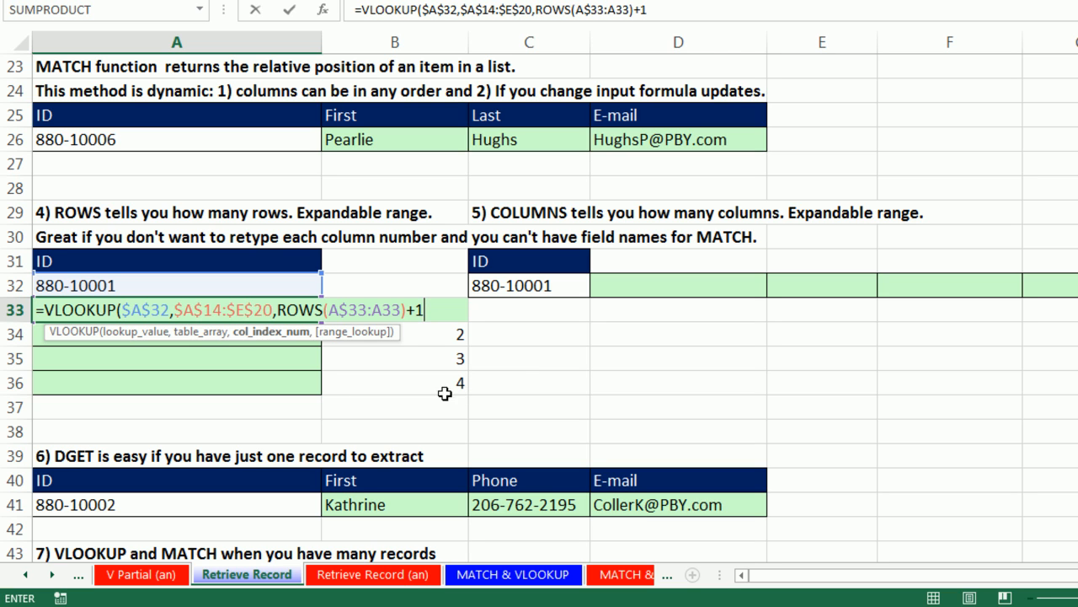
Step: Evaluate the column index argument of the A33 VLOOKUP in place, and restore its expression
{"action": "left_click", "coordinate": [289, 332]}
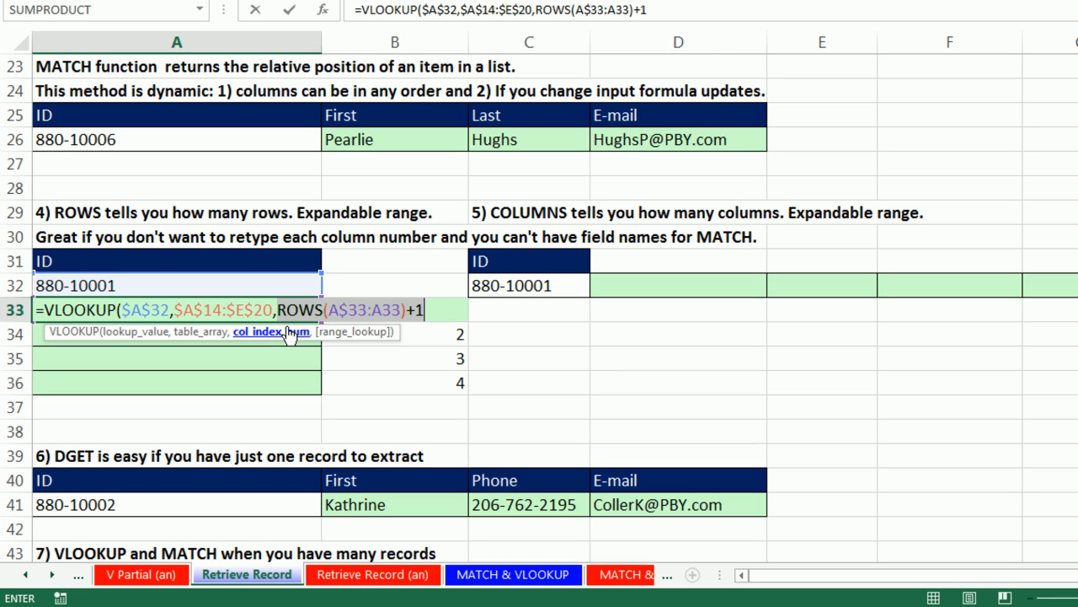
{"action": "type", "text": "2"}
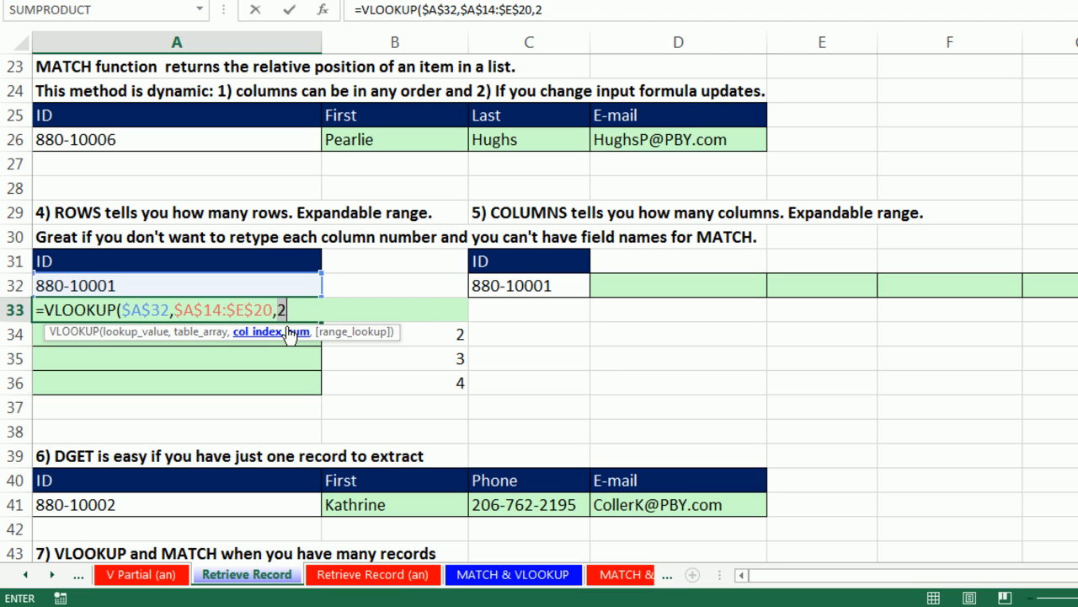
{"action": "key", "text": "ctrl+z"}
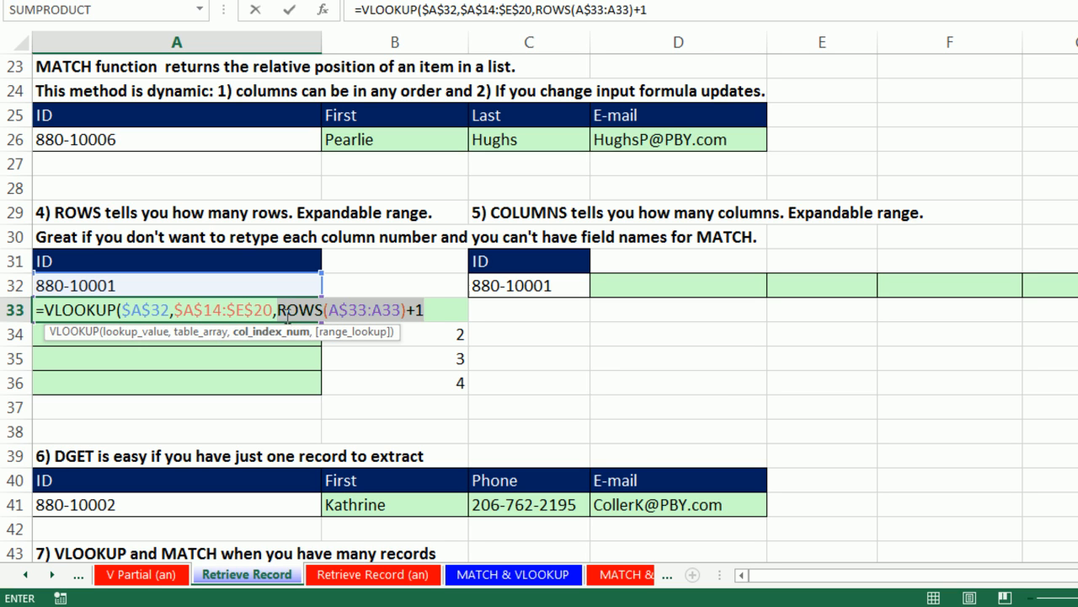
Step: Complete the A33 VLOOKUP with exact match 0 and copy the formula down through A36
{"action": "left_click", "coordinate": [430, 309]}
{"action": "type", "text": ","}
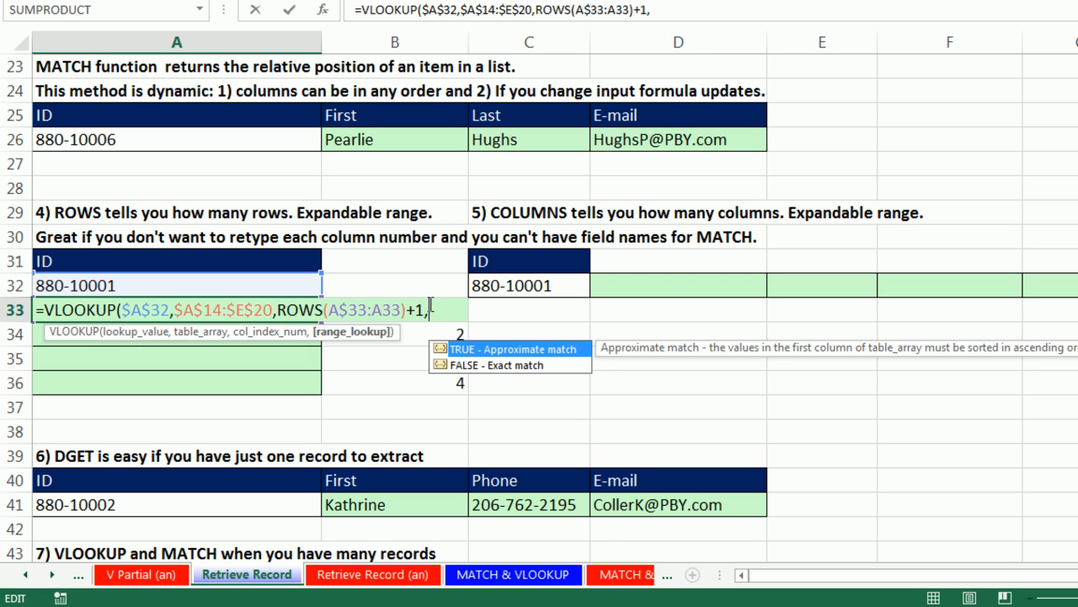
{"action": "type", "text": "0)"}
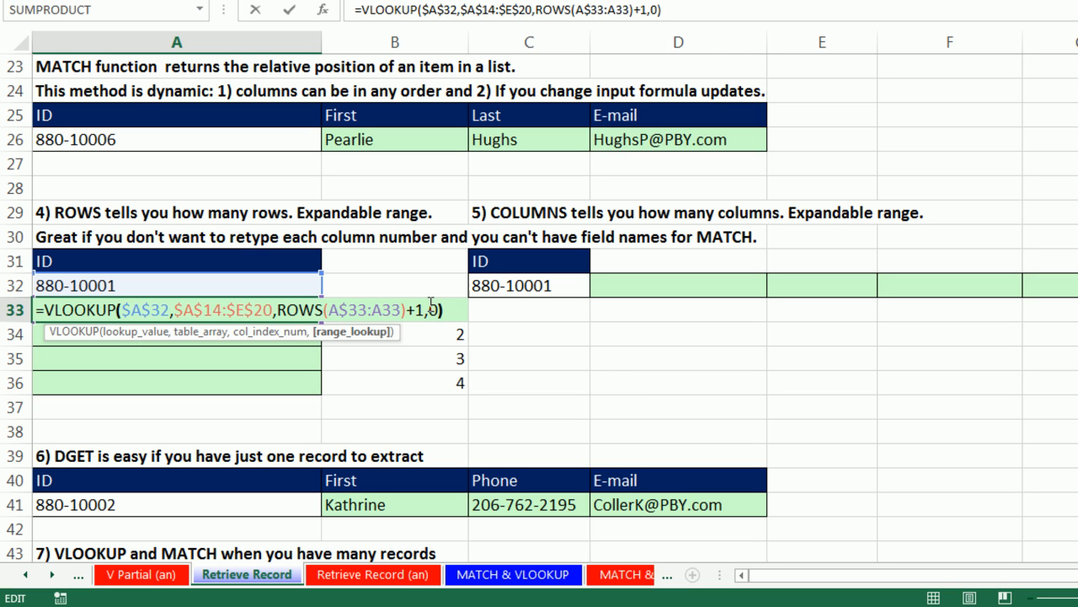
{"action": "key", "text": "ctrl+Return"}
{"action": "left_click_drag", "start_coordinate": [321, 321], "coordinate": [318, 389]}
Step: Clear the helper ROWS formulas from B33:B36
{"action": "left_click_drag", "start_coordinate": [396, 308], "coordinate": [403, 390]}
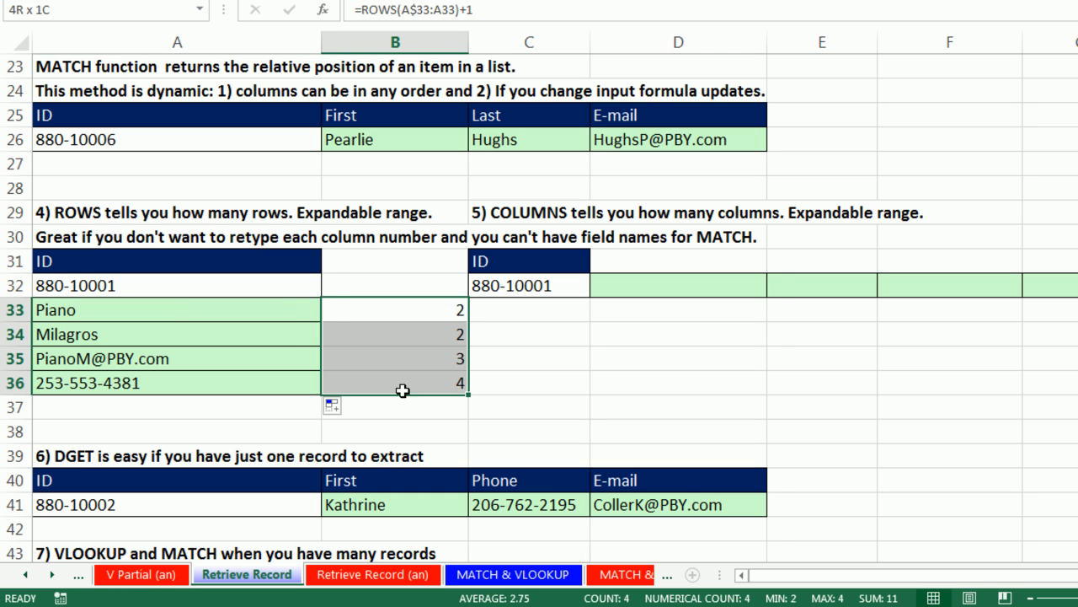
{"action": "key", "text": "Delete"}
Step: Inspect the ROWS column index argument in the VLOOKUP formulas of A33 and A34
{"action": "left_click", "coordinate": [168, 310]}
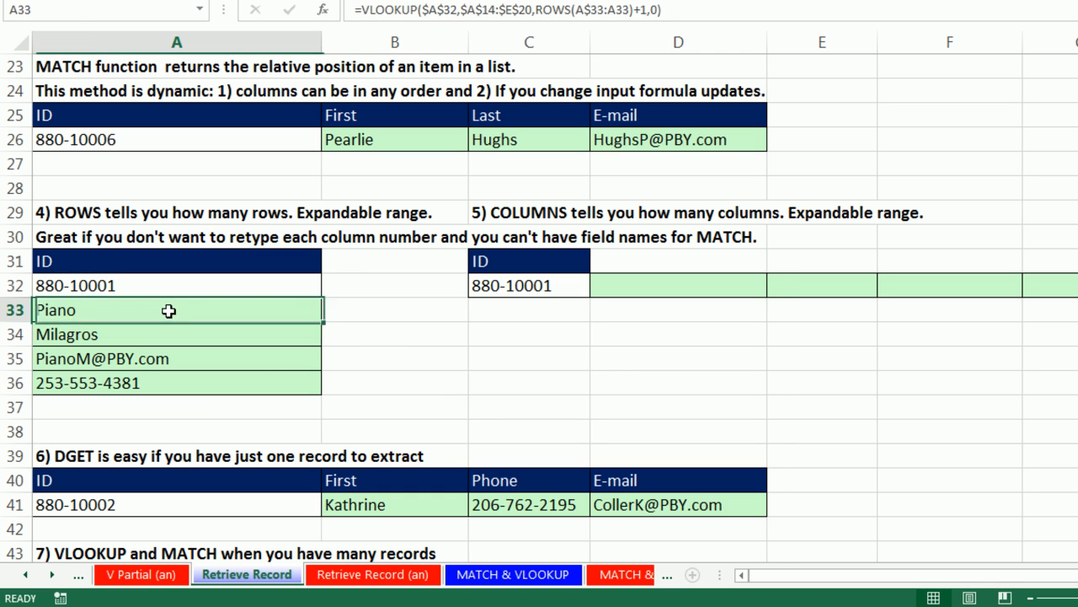
{"action": "double_click", "coordinate": [169, 311]}
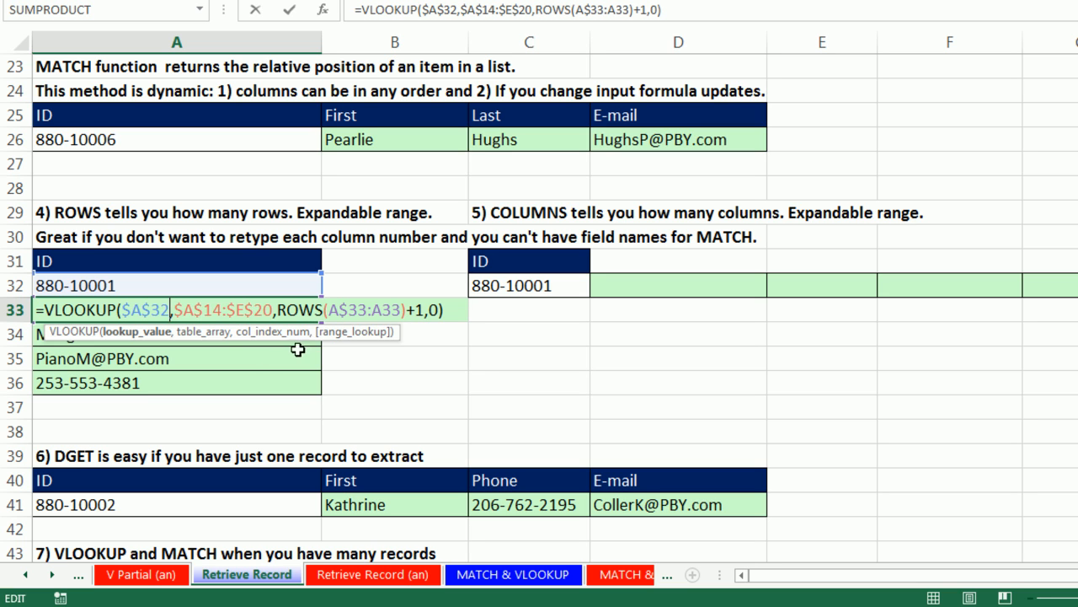
{"action": "key", "text": "Return"}
{"action": "double_click", "coordinate": [186, 335]}
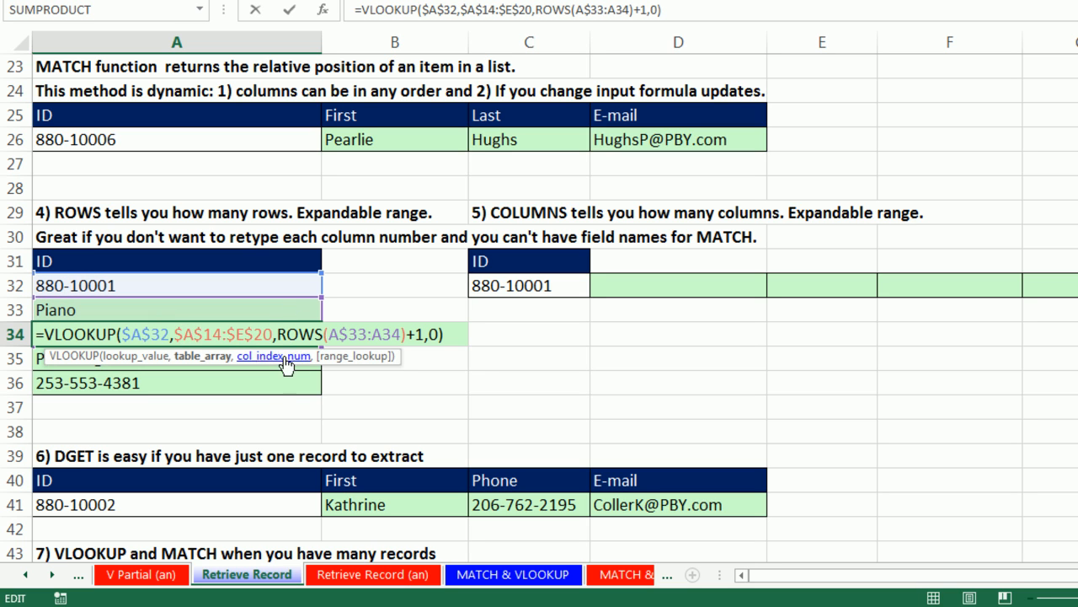
{"action": "key", "text": "ctrl+Return"}
{"action": "left_click_drag", "start_coordinate": [394, 65], "coordinate": [953, 63]}
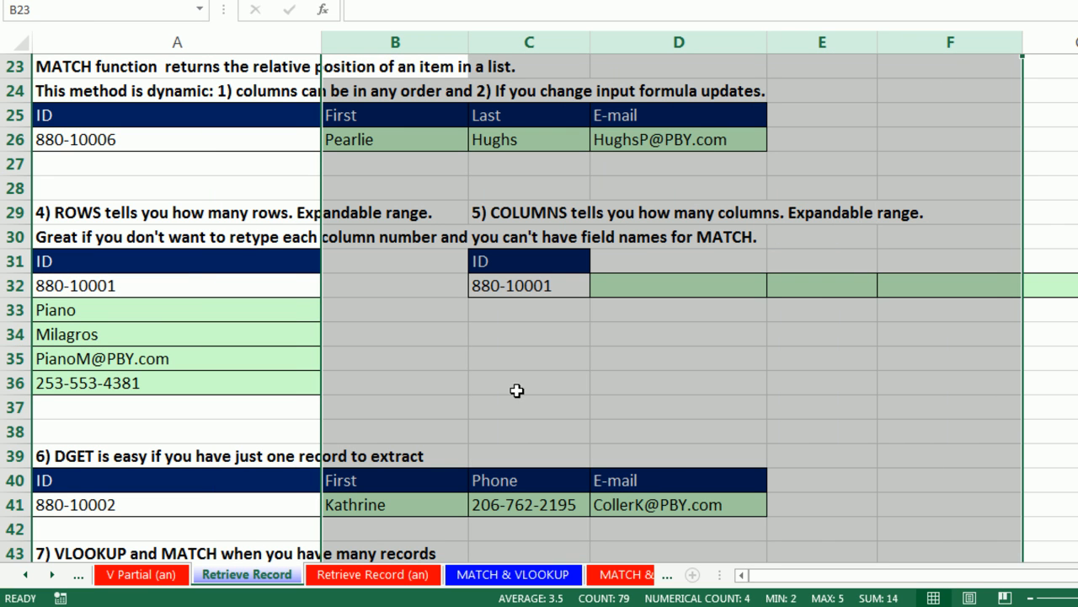
{"action": "left_click", "coordinate": [227, 335]}
{"action": "double_click", "coordinate": [228, 336]}
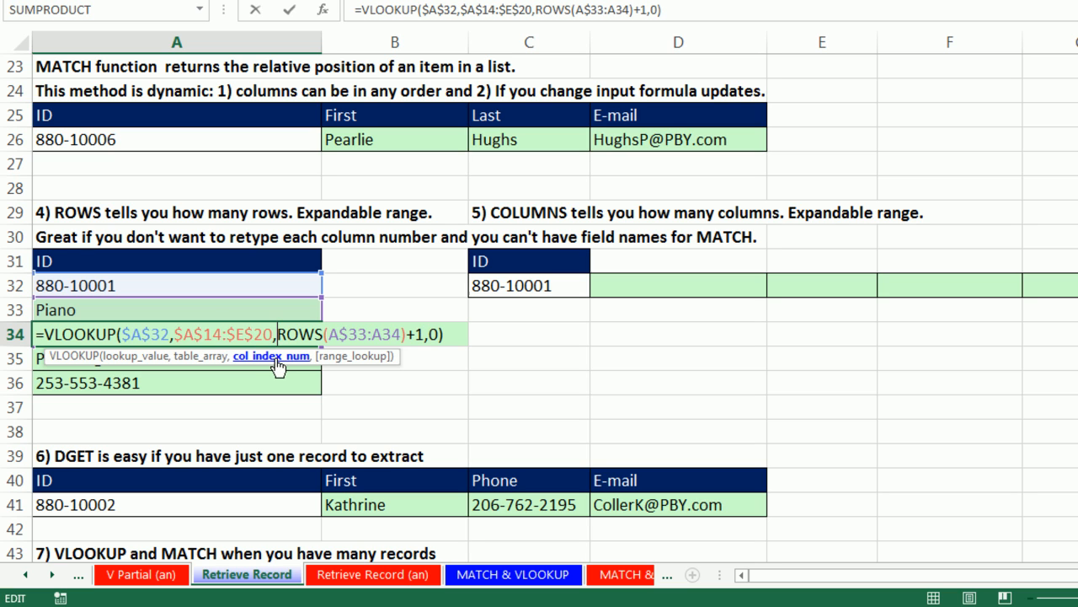
{"action": "left_click", "coordinate": [275, 360]}
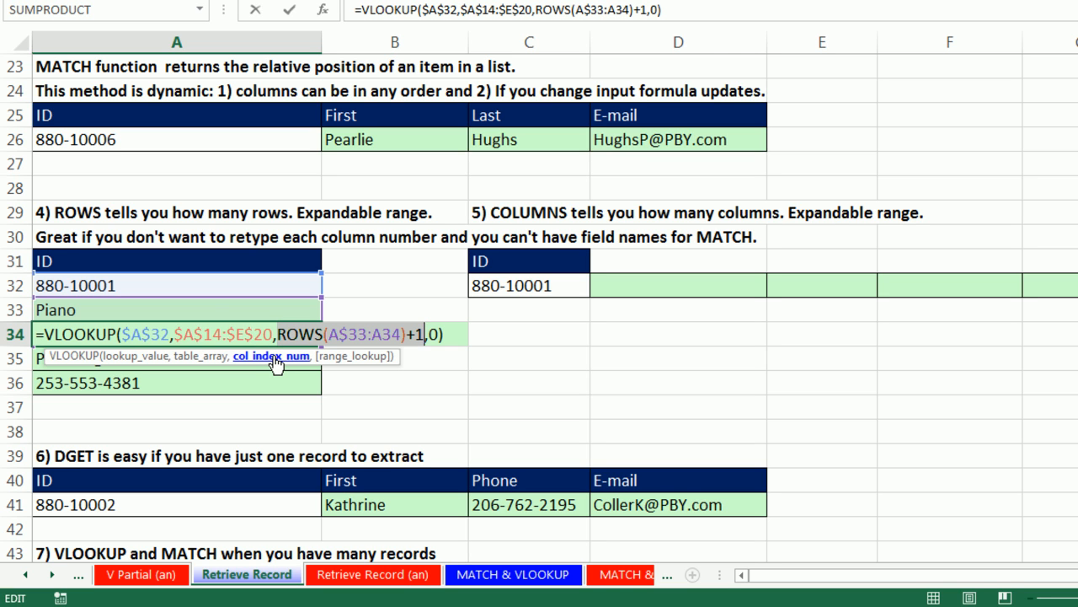
{"action": "key", "text": "ctrl+Return"}
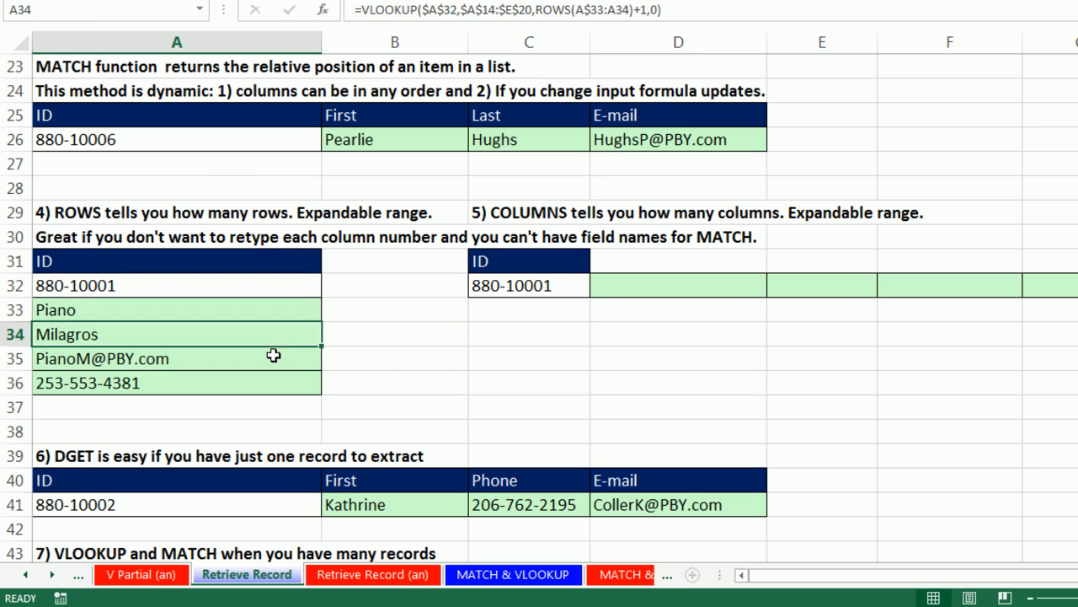
Step: Step through the VLOOKUP formula in A35 with Evaluate Formula until its final result
{"action": "key", "text": "Down"}
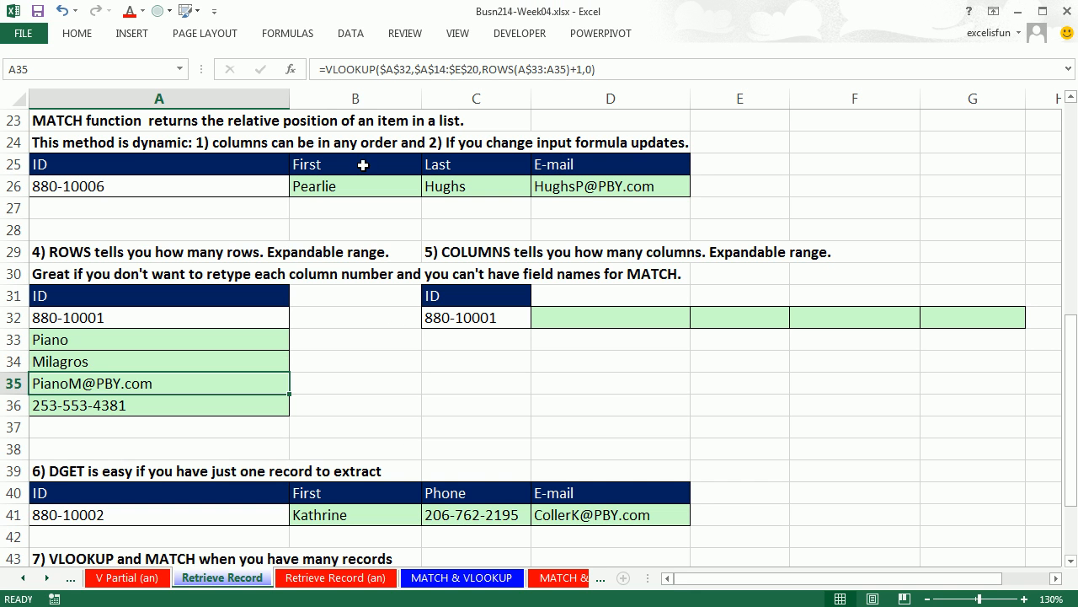
{"action": "left_click", "coordinate": [287, 34]}
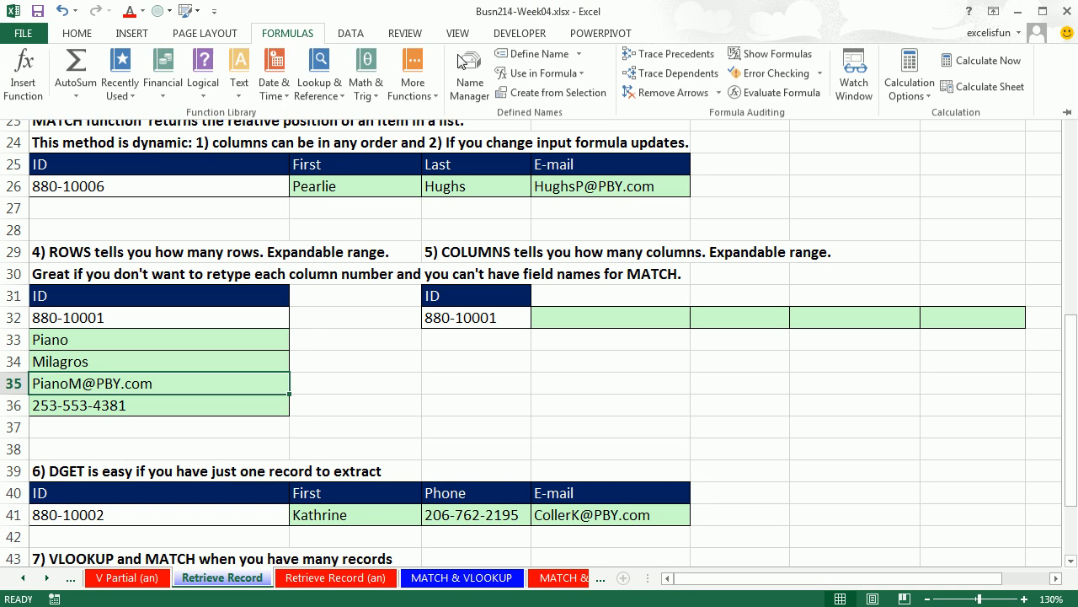
{"action": "left_click", "coordinate": [778, 96]}
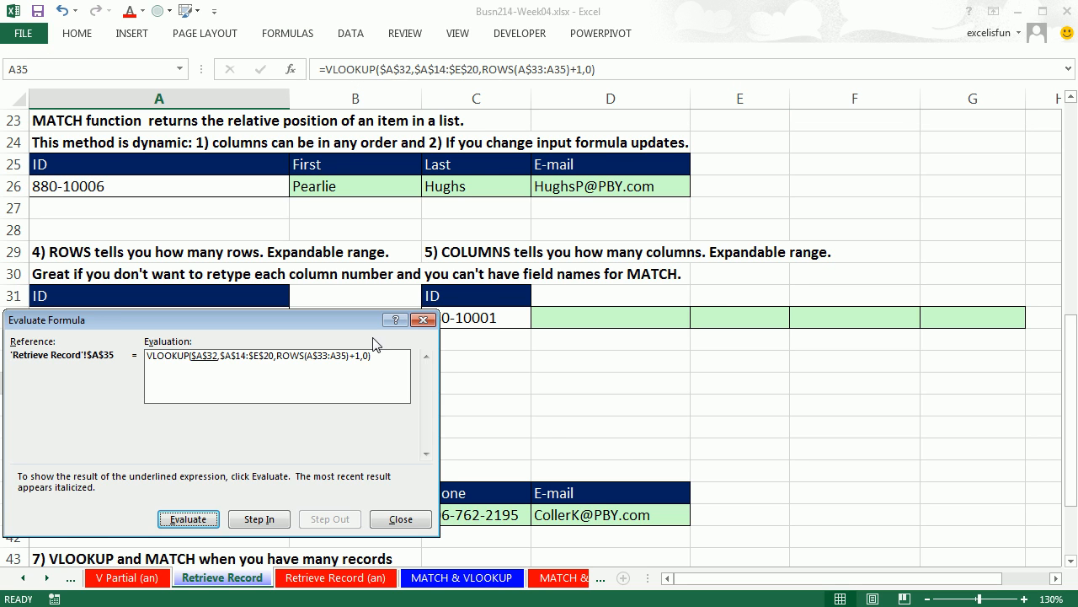
{"action": "key", "text": "Escape"}
{"action": "key", "text": "alt+m"}
{"action": "key", "text": "v"}
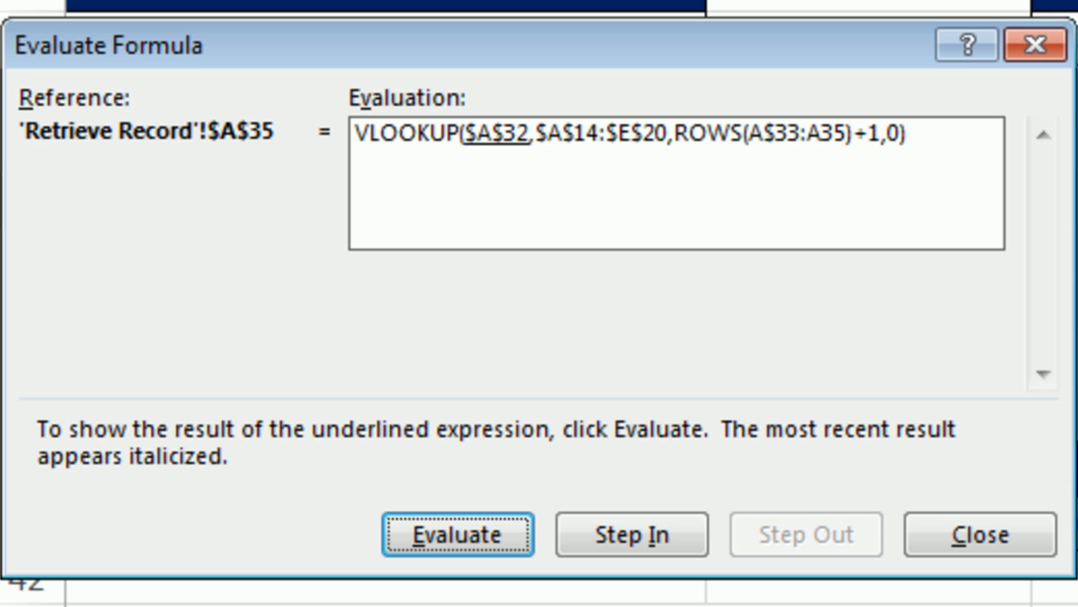
{"action": "key", "text": "Return"}
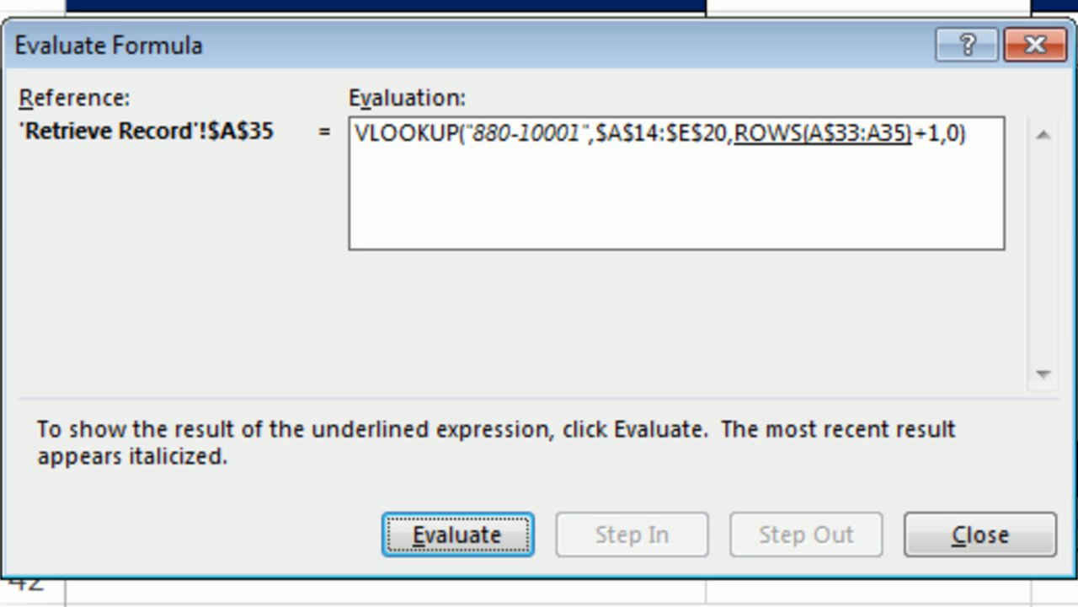
{"action": "key", "text": "Return"}
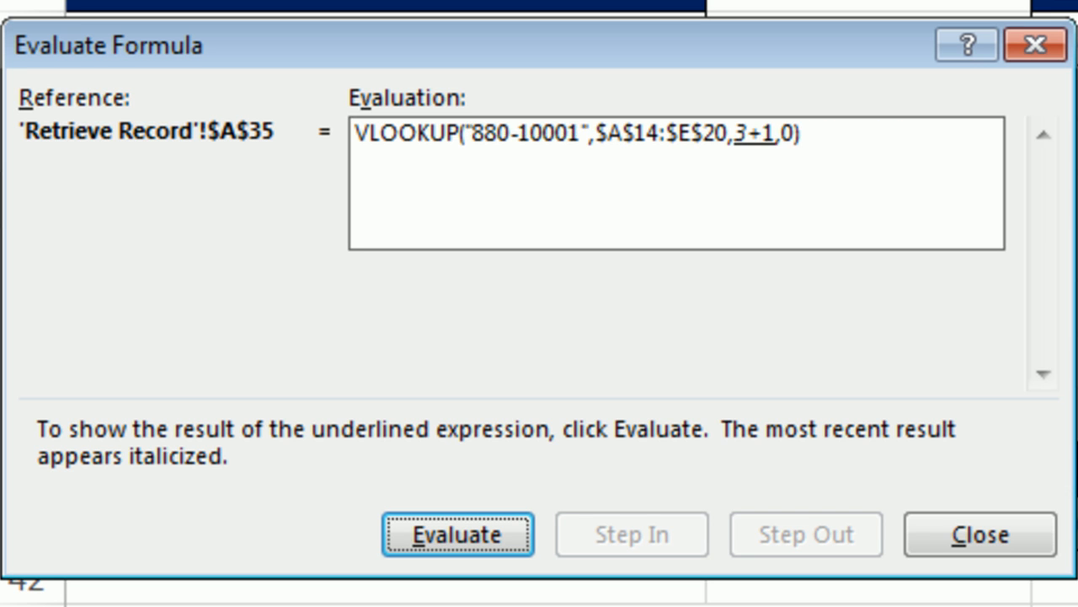
{"action": "key", "text": "Return"}
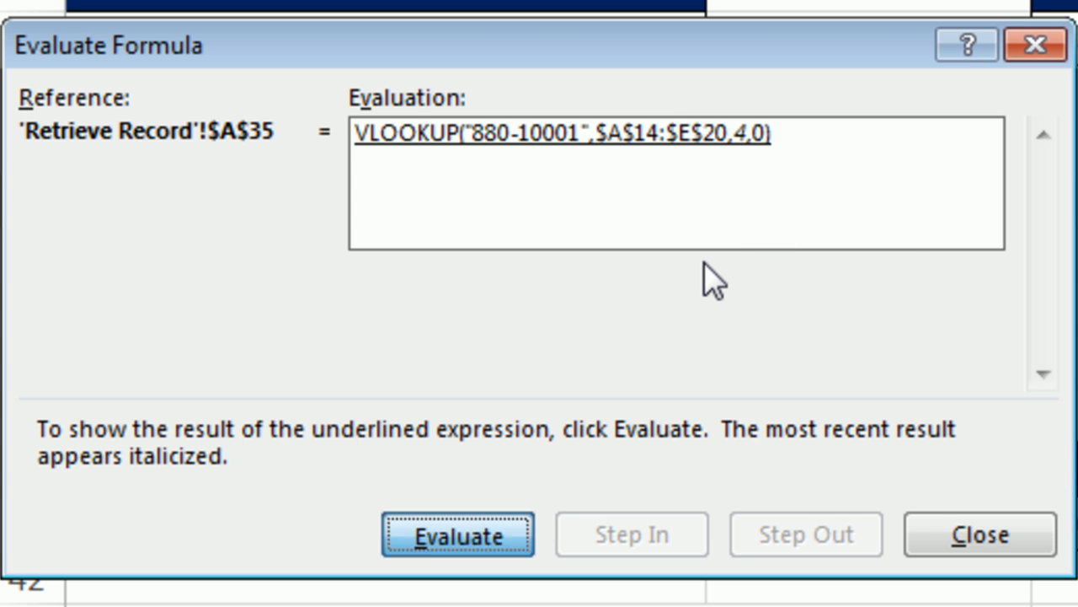
{"action": "key", "text": "Return"}
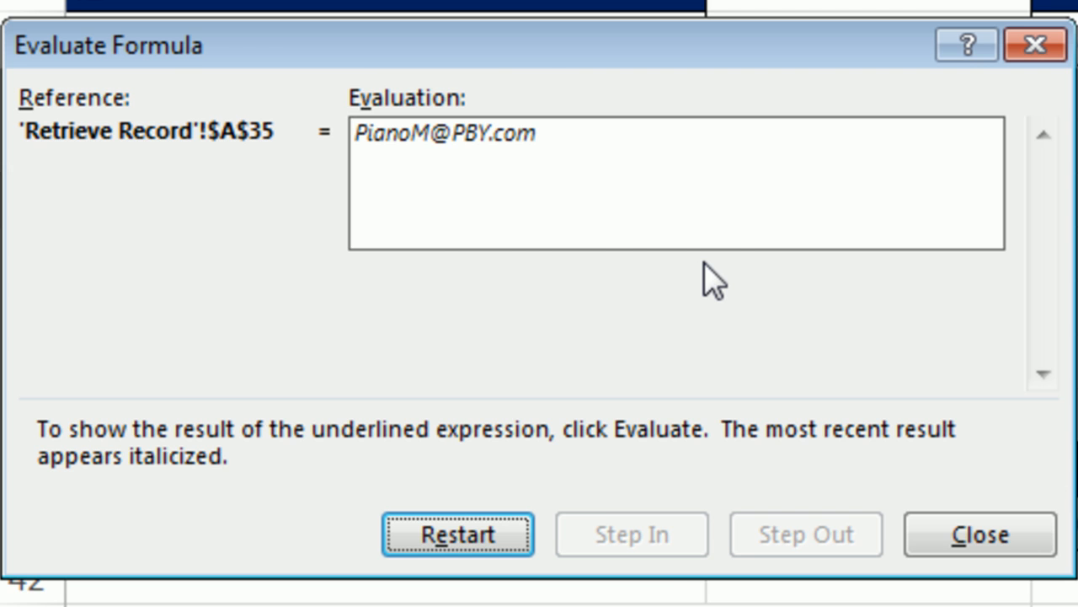
{"action": "key", "text": "Escape"}
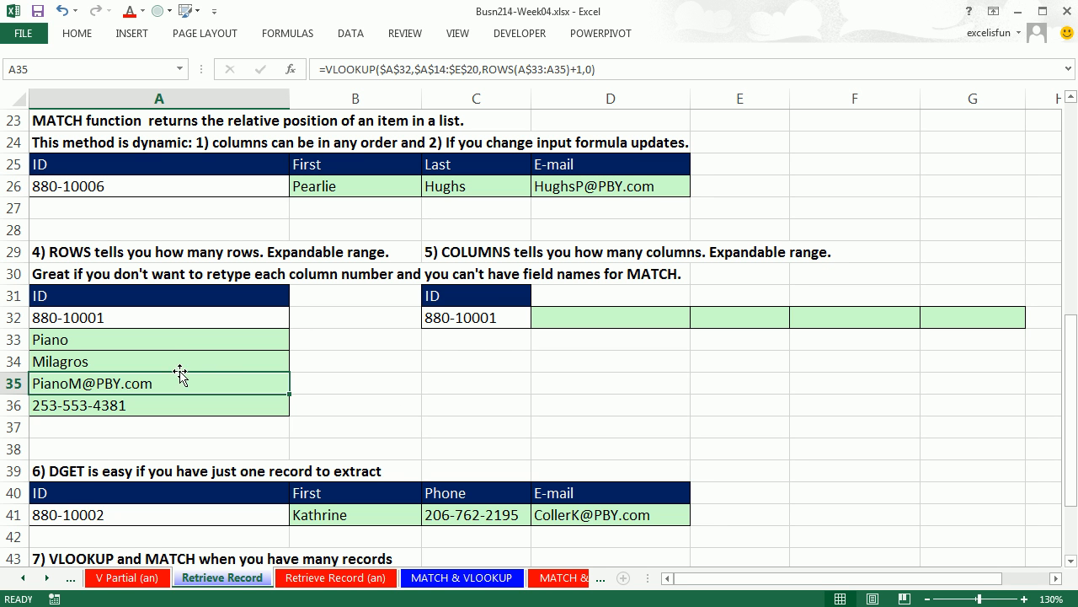
Step: Review the completed VLOOKUP formula in A33 without changing it
{"action": "left_click", "coordinate": [580, 317]}
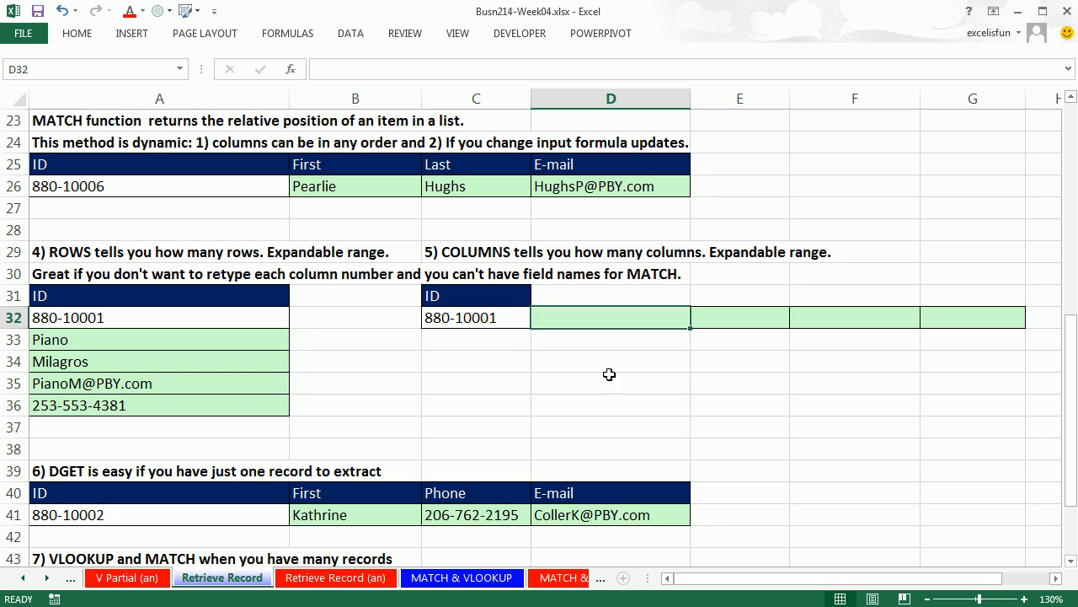
{"action": "double_click", "coordinate": [153, 339]}
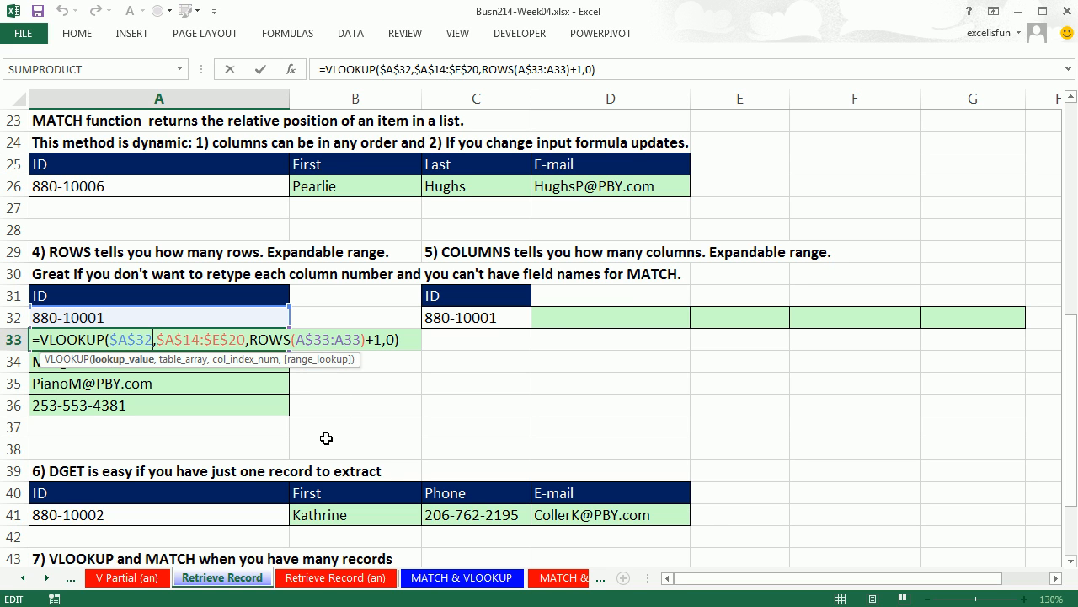
{"action": "key", "text": "Escape"}
Step: Start a COLUMNS formula in D32 and try the range E32:F32 as its array
{"action": "left_click", "coordinate": [562, 321]}
{"action": "type", "text": "="}
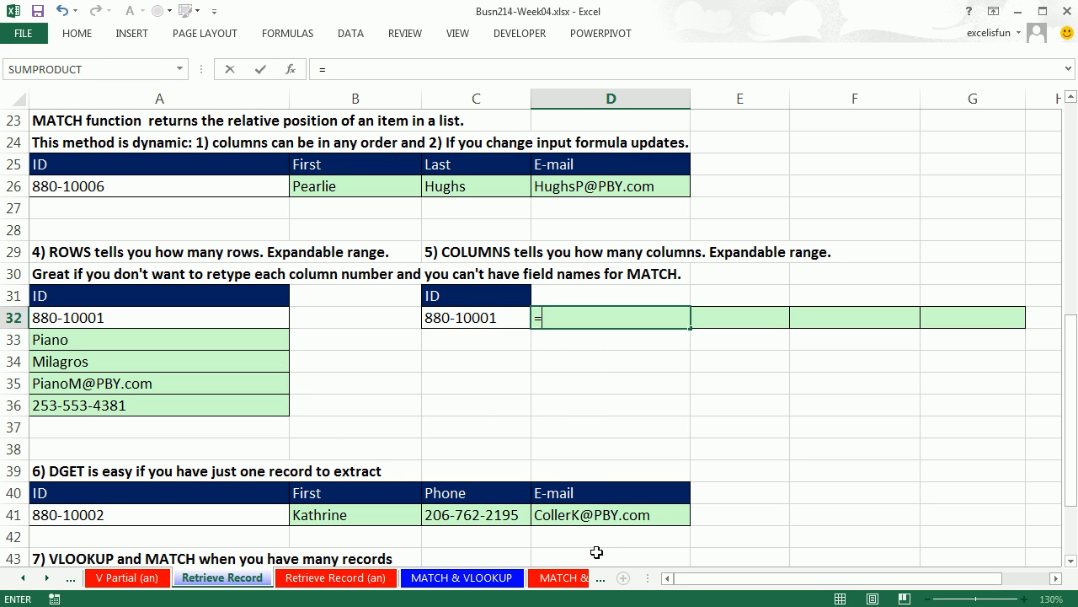
{"action": "type", "text": "column"}
{"action": "key", "text": "Down"}
{"action": "key", "text": "Tab"}
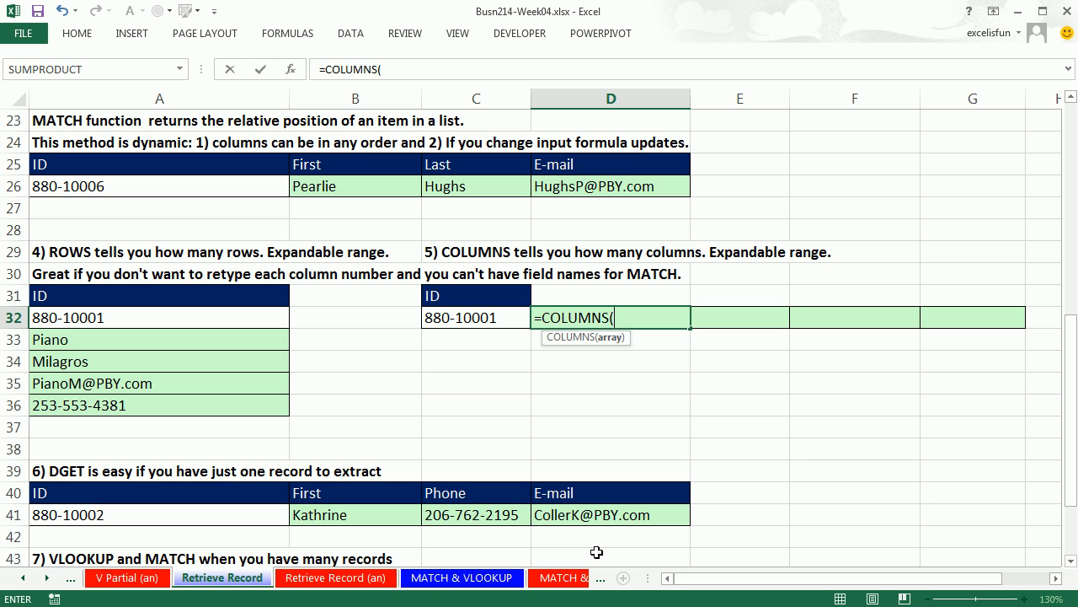
{"action": "left_click_drag", "start_coordinate": [883, 315], "coordinate": [769, 317]}
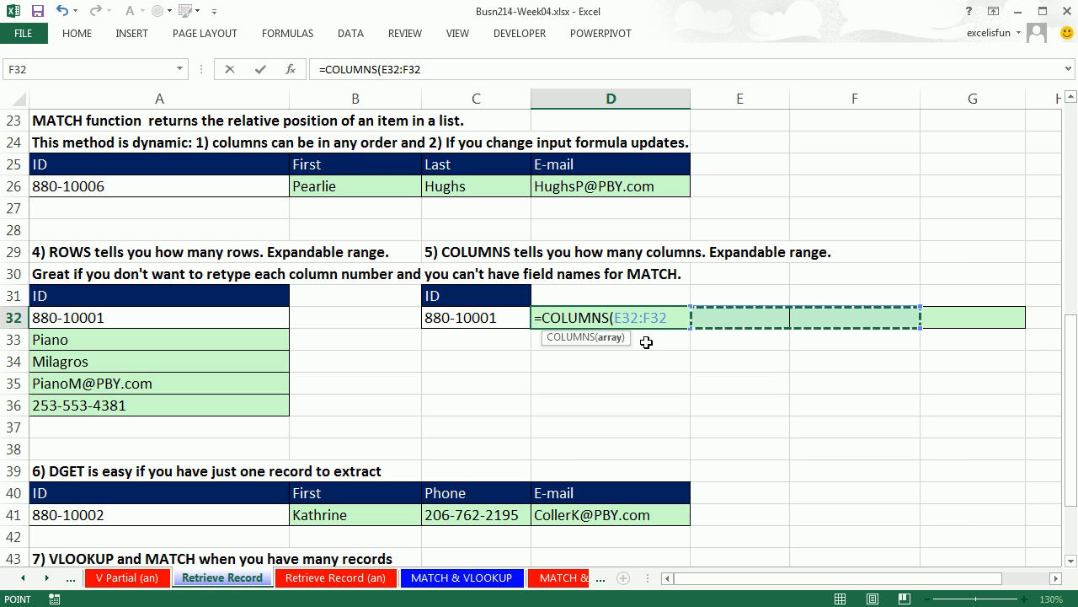
{"action": "left_click", "coordinate": [619, 316]}
{"action": "left_click_drag", "start_coordinate": [619, 317], "coordinate": [669, 317]}
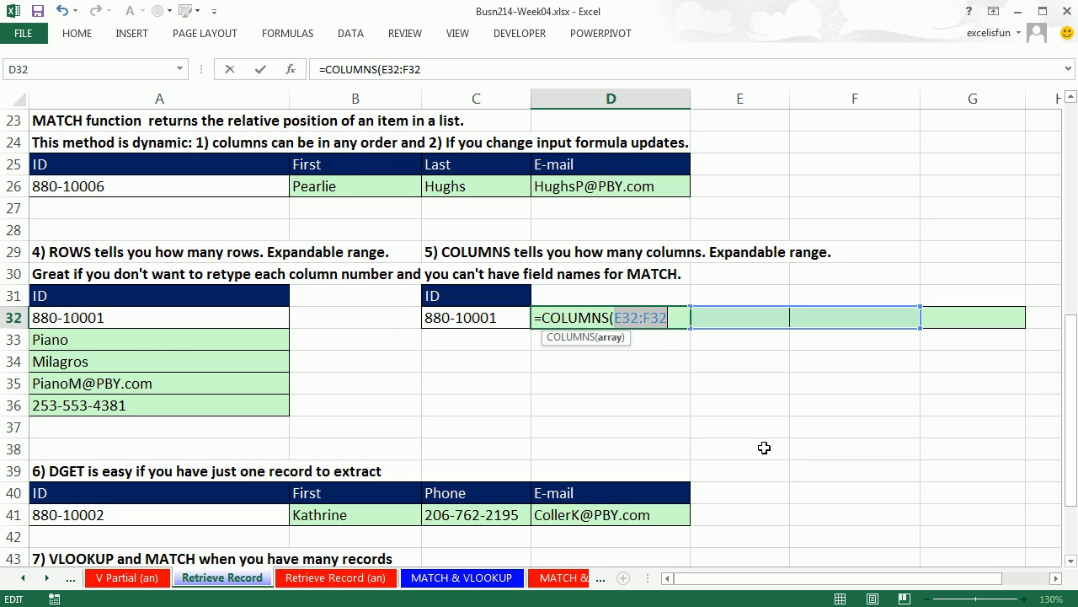
Step: Set the COLUMNS array in D32 to the expandable range $D32:D32 and copy the formula across through G32
{"action": "type", "text": "$"}
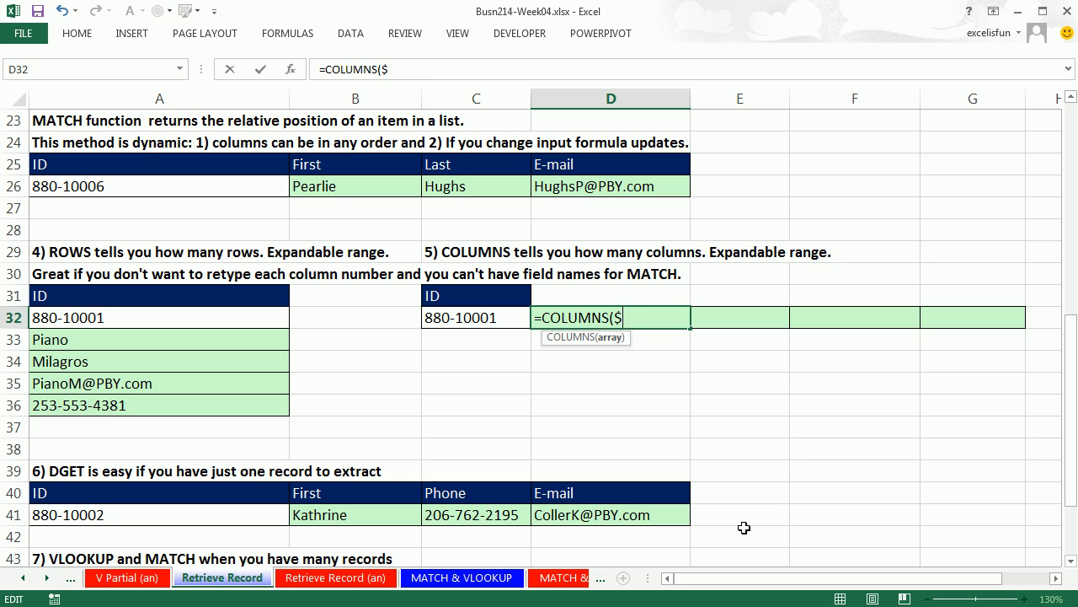
{"action": "type", "text": "D32:D32)"}
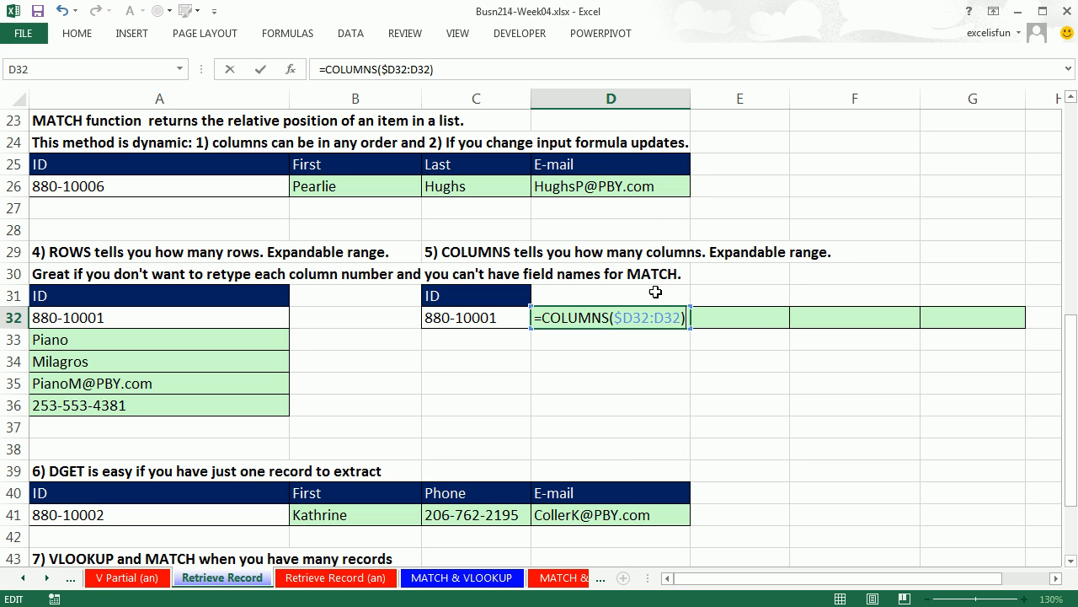
{"action": "left_click_drag", "start_coordinate": [654, 318], "coordinate": [666, 318]}
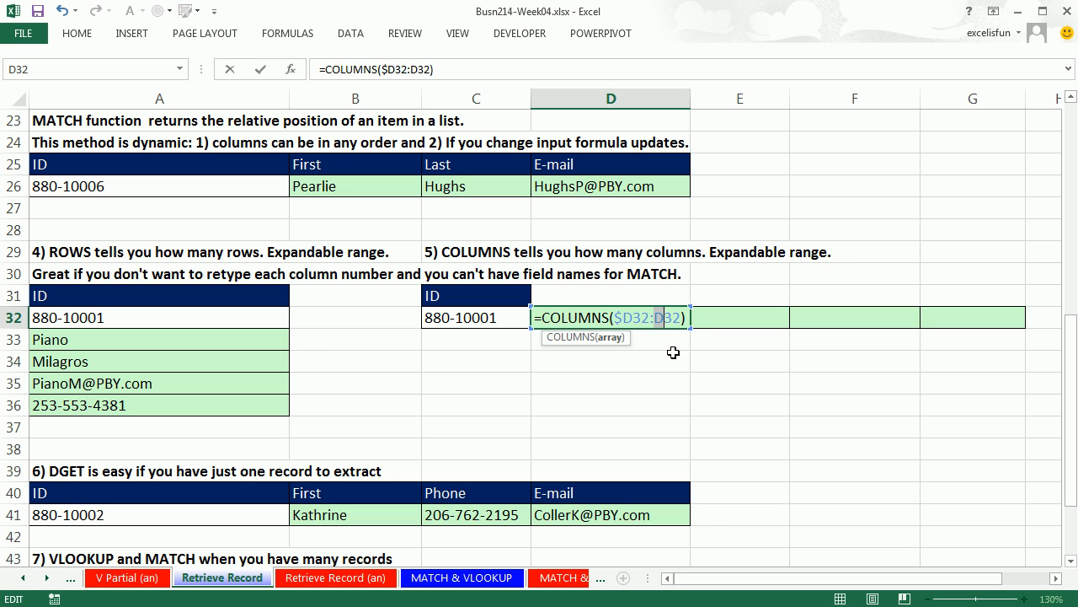
{"action": "key", "text": "ctrl+Return"}
{"action": "left_click_drag", "start_coordinate": [690, 327], "coordinate": [994, 337]}
Step: Check how the expandable COLUMNS range grows in the formula of F32
{"action": "left_click", "coordinate": [883, 317]}
{"action": "double_click", "coordinate": [883, 329]}
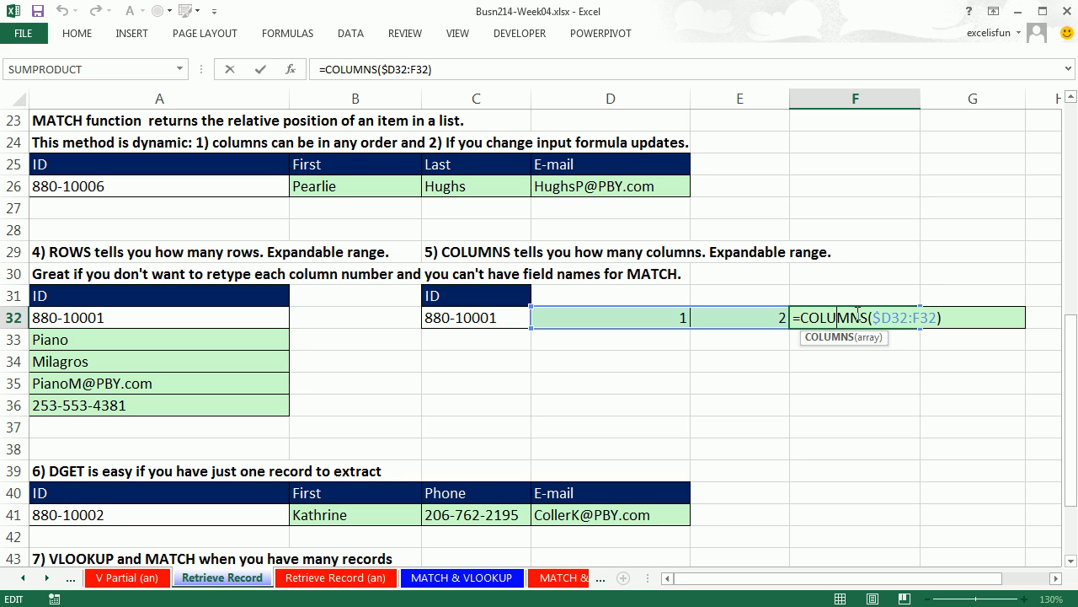
{"action": "key", "text": "Escape"}
Step: Append +1 to the COLUMNS formula in D32 and copy it across through G32
{"action": "left_click", "coordinate": [674, 320]}
{"action": "double_click", "coordinate": [673, 320]}
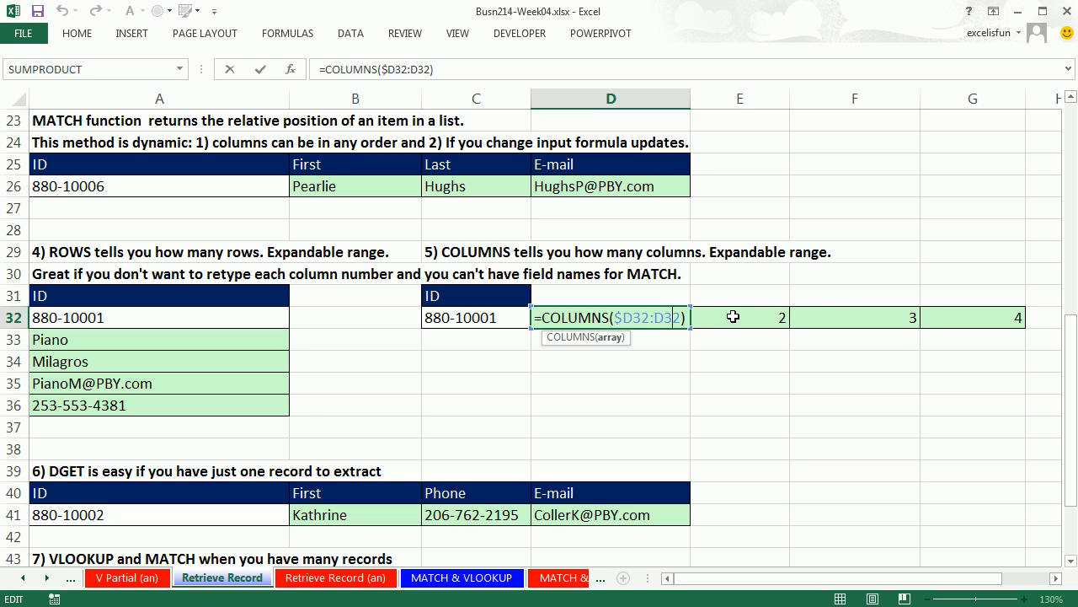
{"action": "left_click", "coordinate": [689, 327]}
{"action": "type", "text": "+1"}
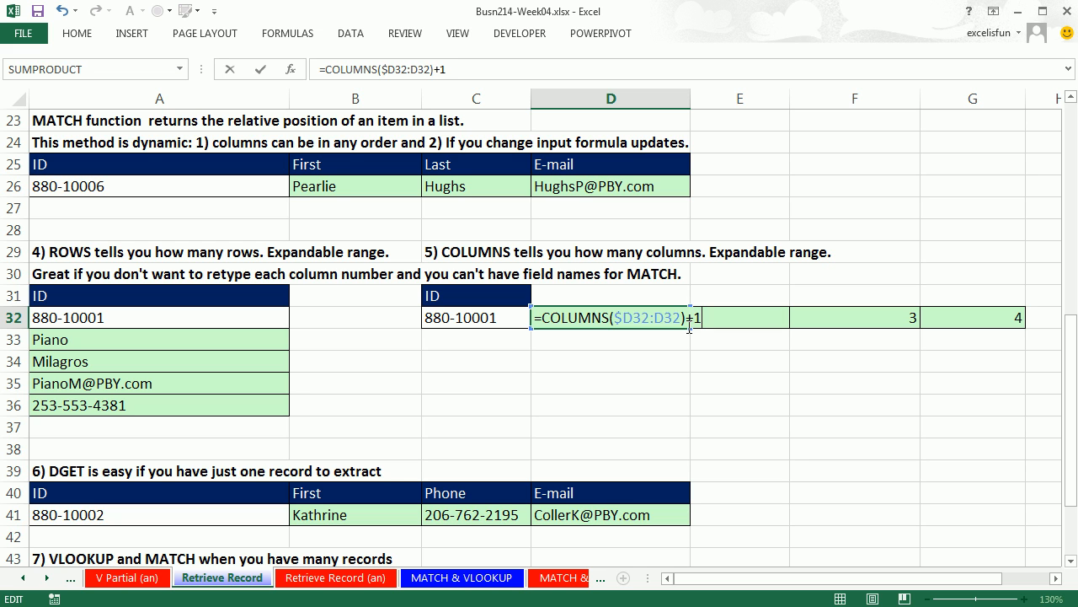
{"action": "key", "text": "ctrl+Return"}
{"action": "left_click_drag", "start_coordinate": [689, 330], "coordinate": [999, 337]}
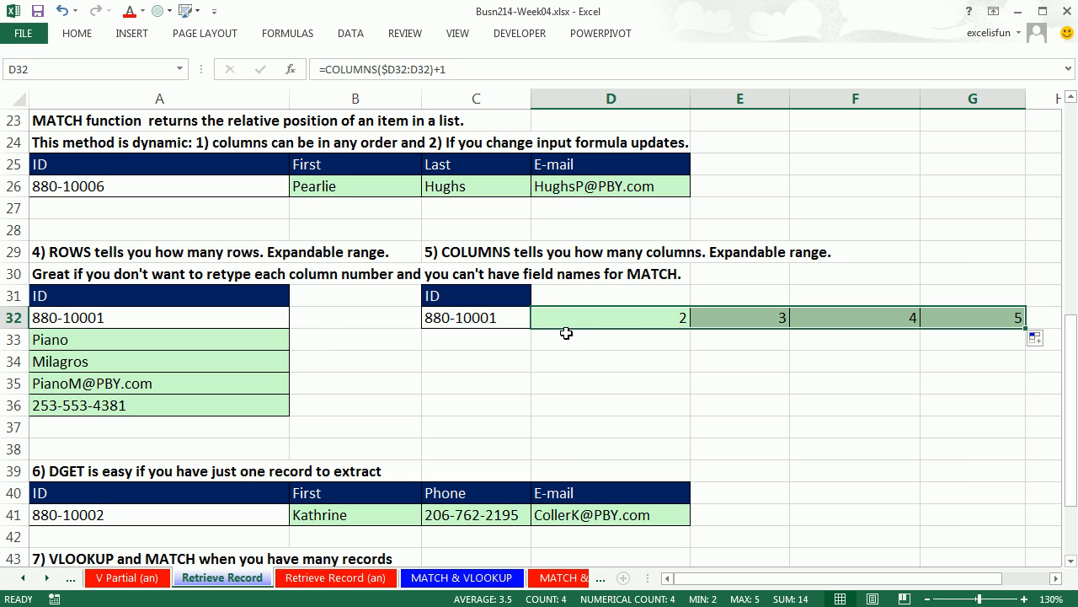
{"action": "key", "text": "F2"}
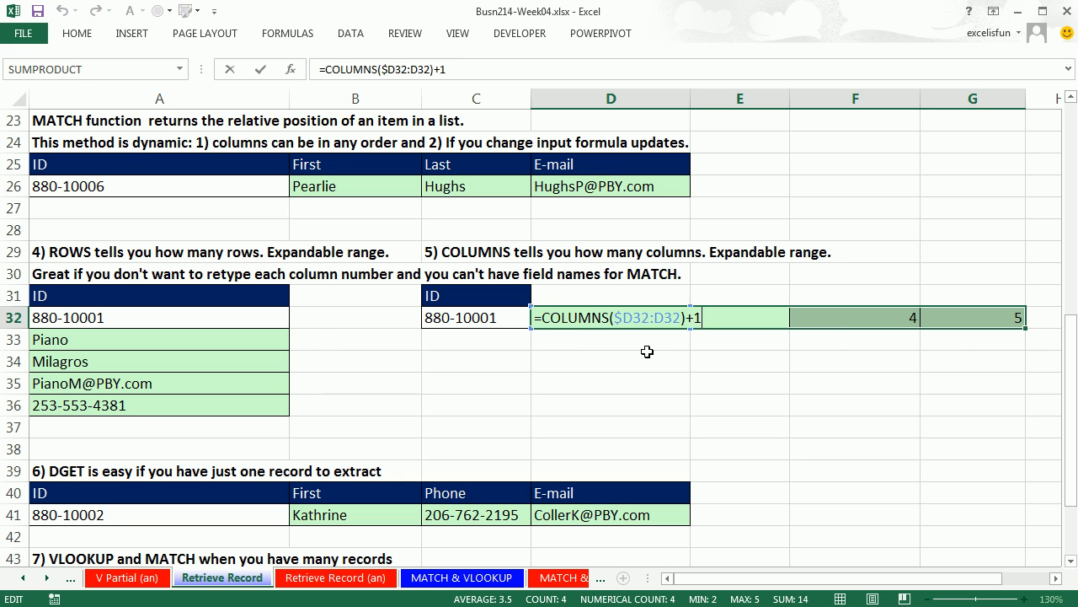
{"action": "left_click", "coordinate": [543, 318]}
{"action": "left_click_drag", "start_coordinate": [539, 318], "coordinate": [716, 332]}
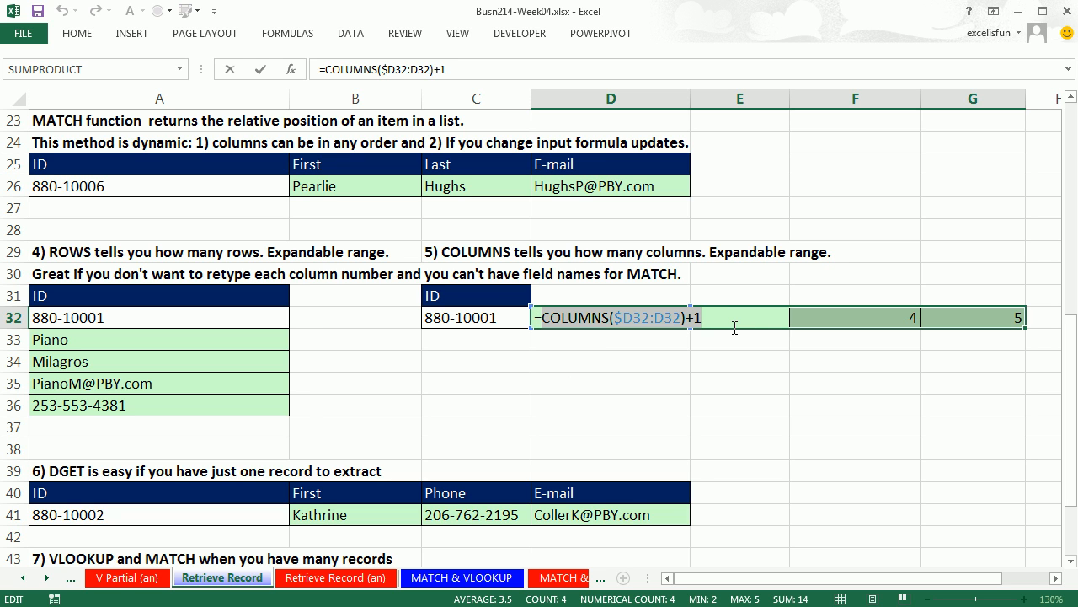
{"action": "key", "text": "Escape"}
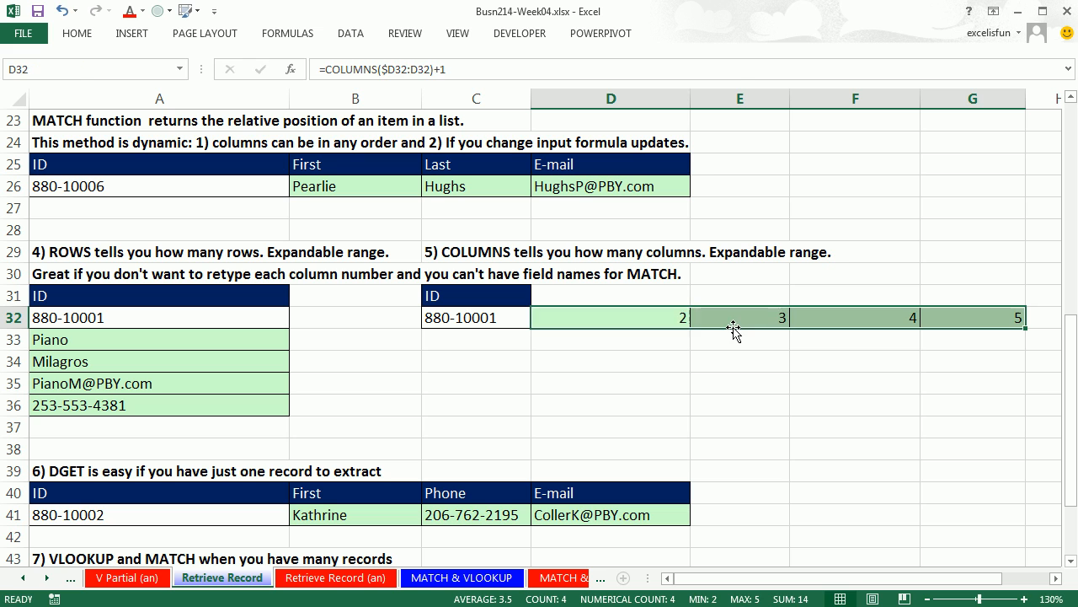
Step: Cut the COLUMNS expression out of D32 for reuse and start a VLOOKUP there with $C$32 as the locked lookup value
{"action": "double_click", "coordinate": [650, 318]}
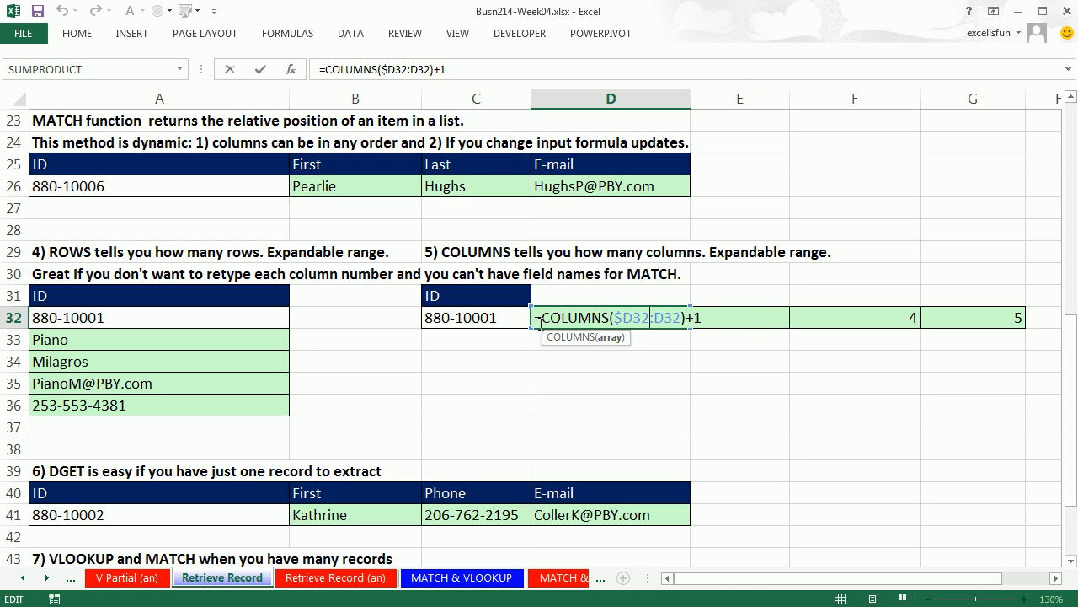
{"action": "left_click_drag", "start_coordinate": [539, 321], "coordinate": [839, 333]}
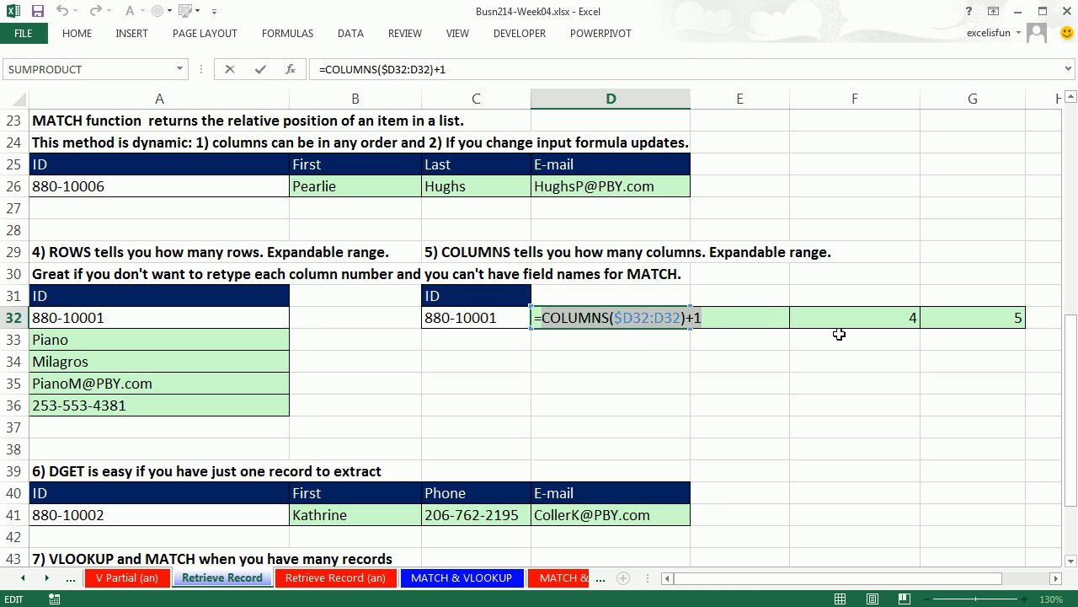
{"action": "key", "text": "Delete"}
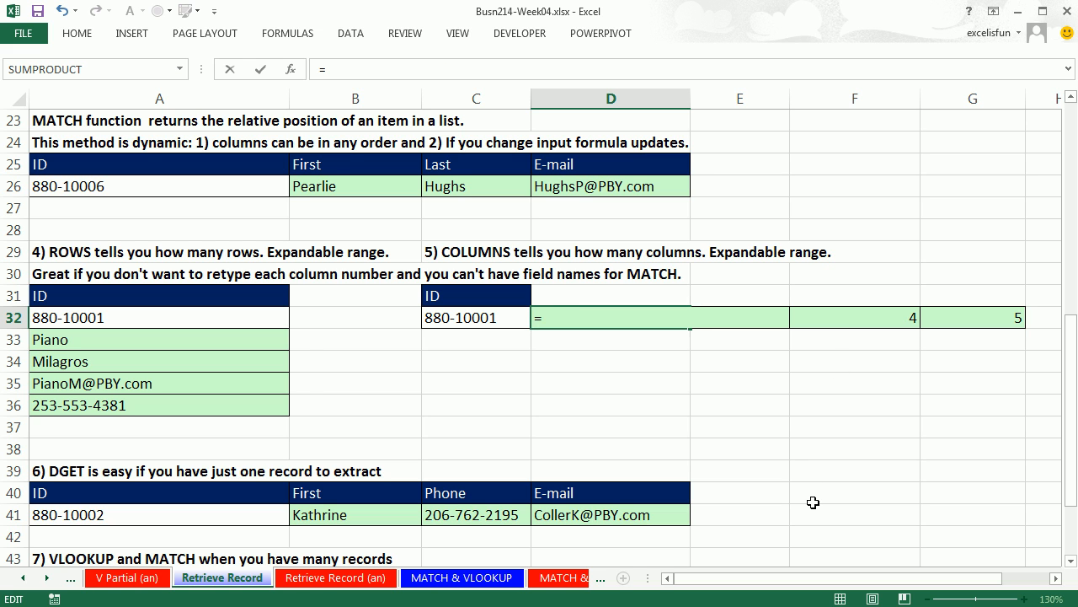
{"action": "type", "text": "vl"}
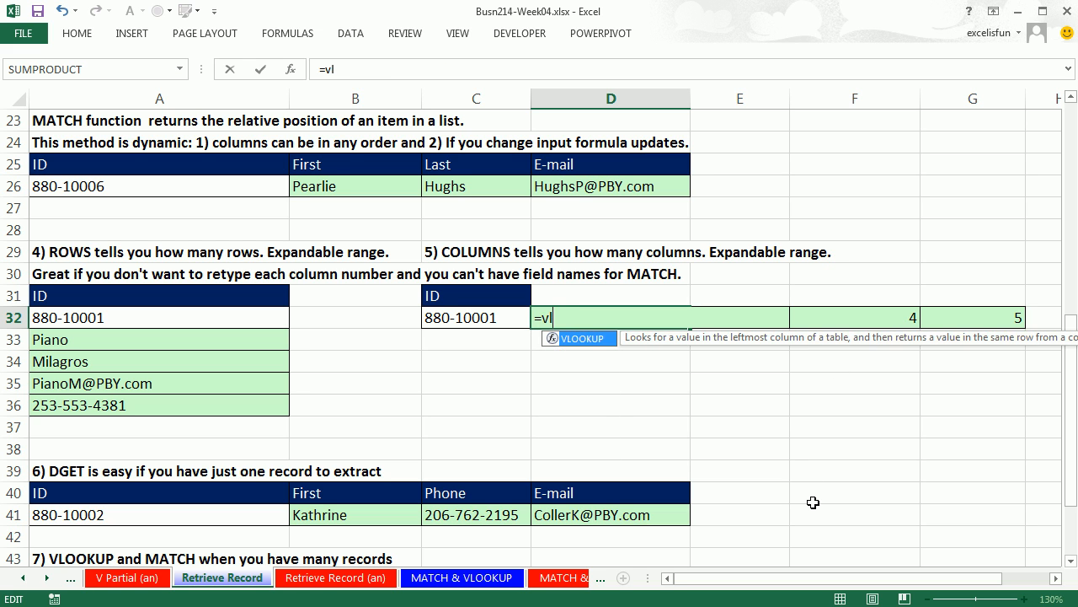
{"action": "key", "text": "Tab"}
{"action": "left_click", "coordinate": [441, 320]}
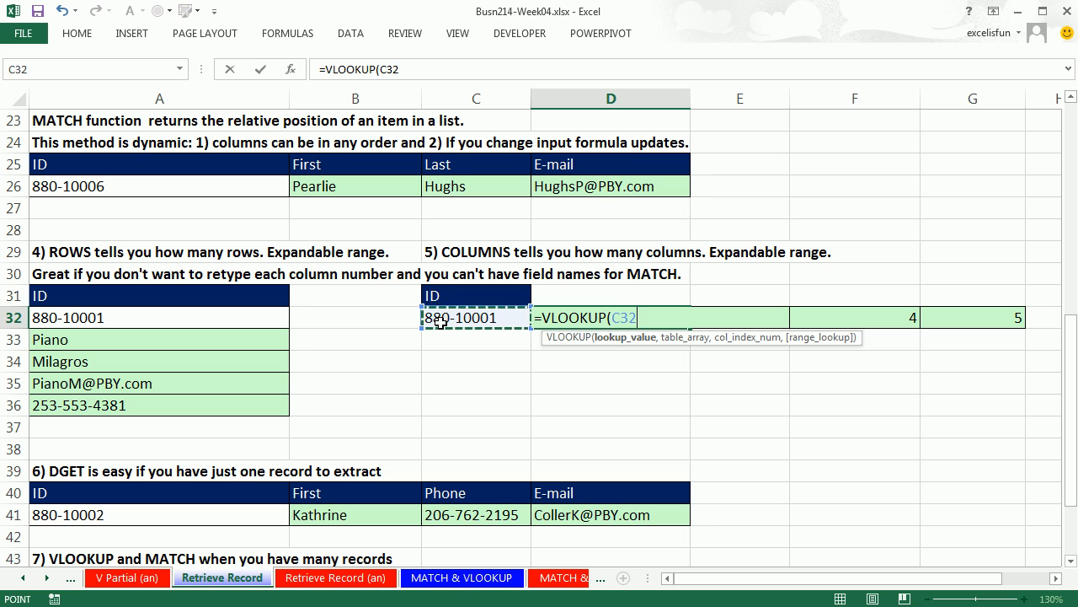
{"action": "key", "text": "F4"}
{"action": "type", "text": ","}
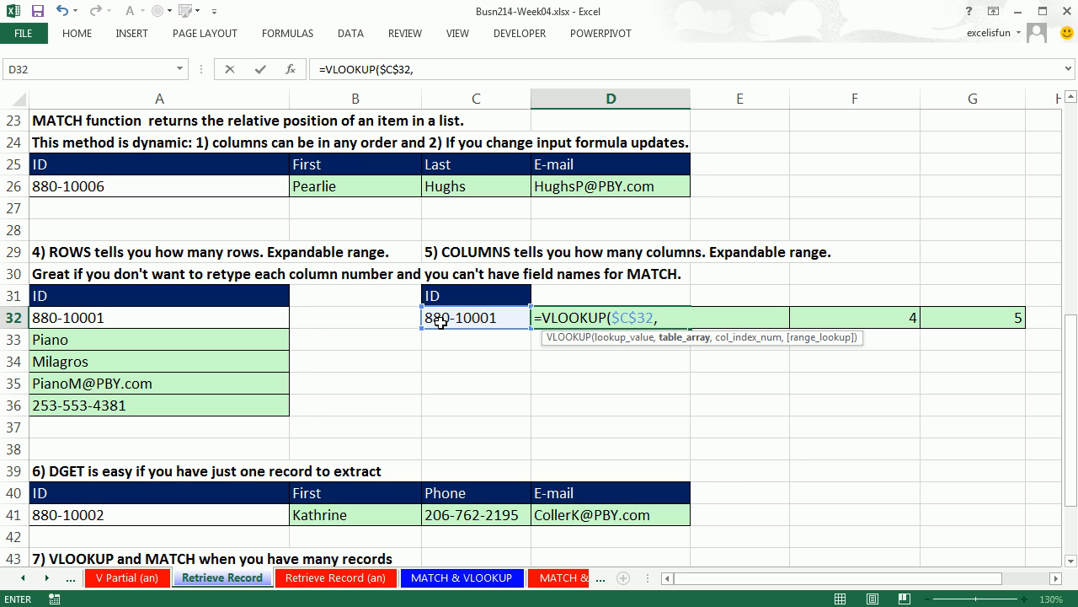
Step: Complete the VLOOKUP in D32 with table $A$14:$E$20, column index COLUMNS($D32:D32)+1 and range lookup 0, and copy it across through G32
{"action": "scroll", "coordinate": [253, 212], "scroll_direction": "up", "scroll_amount": 5}
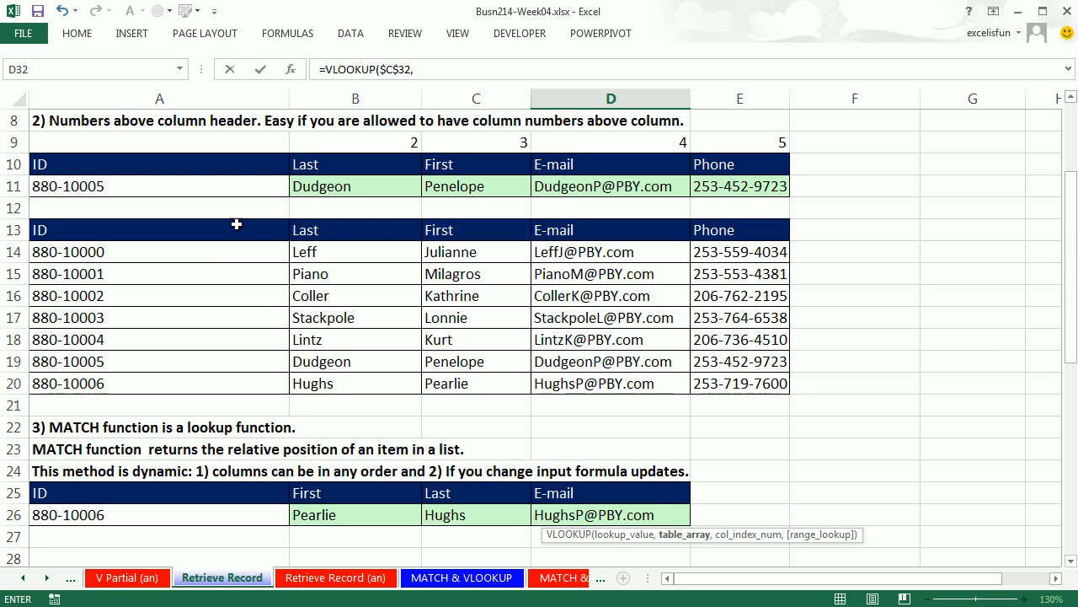
{"action": "left_click_drag", "start_coordinate": [200, 248], "coordinate": [739, 383]}
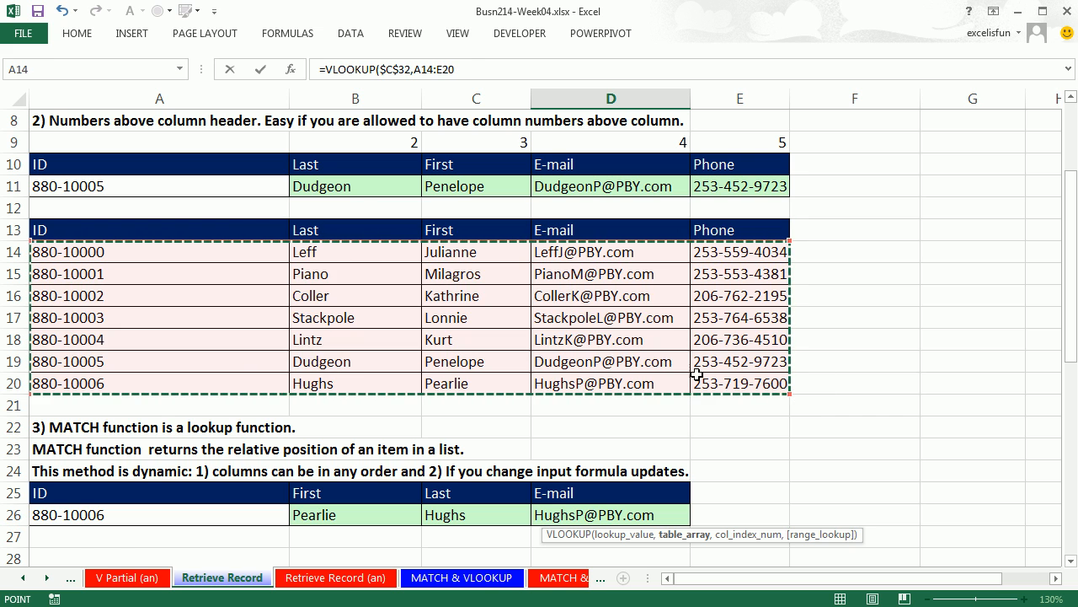
{"action": "key", "text": "F4"}
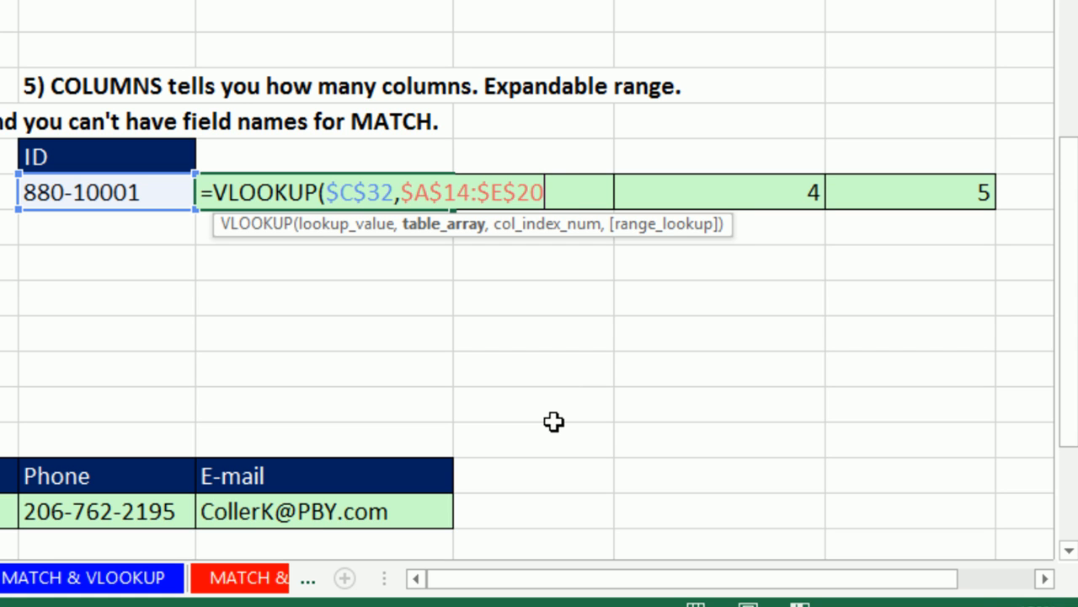
{"action": "type", "text": ",COLUMNS($D32:D32)+1"}
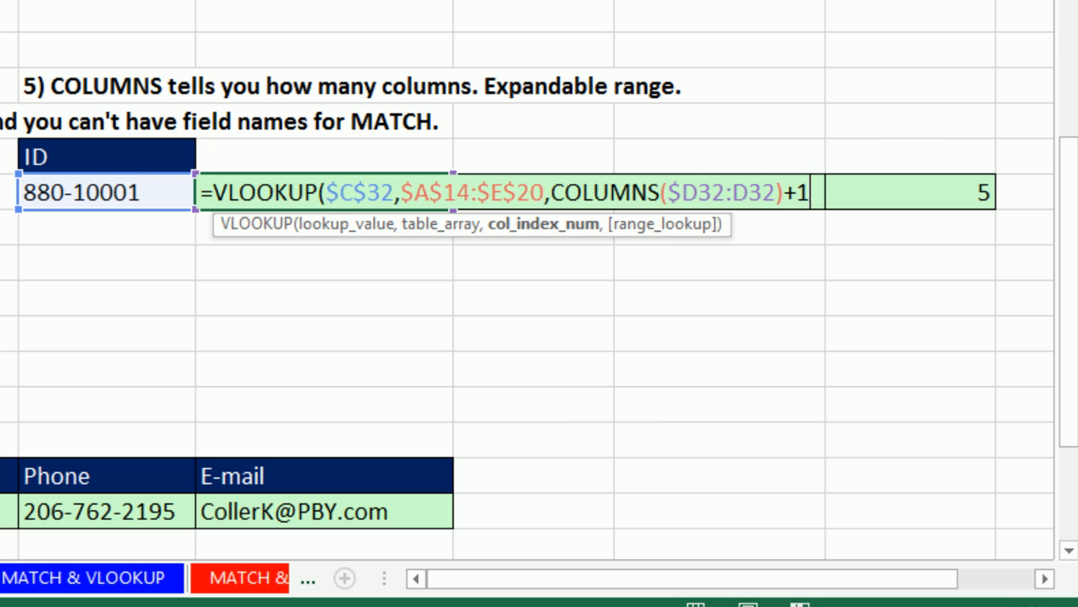
{"action": "type", "text": ","}
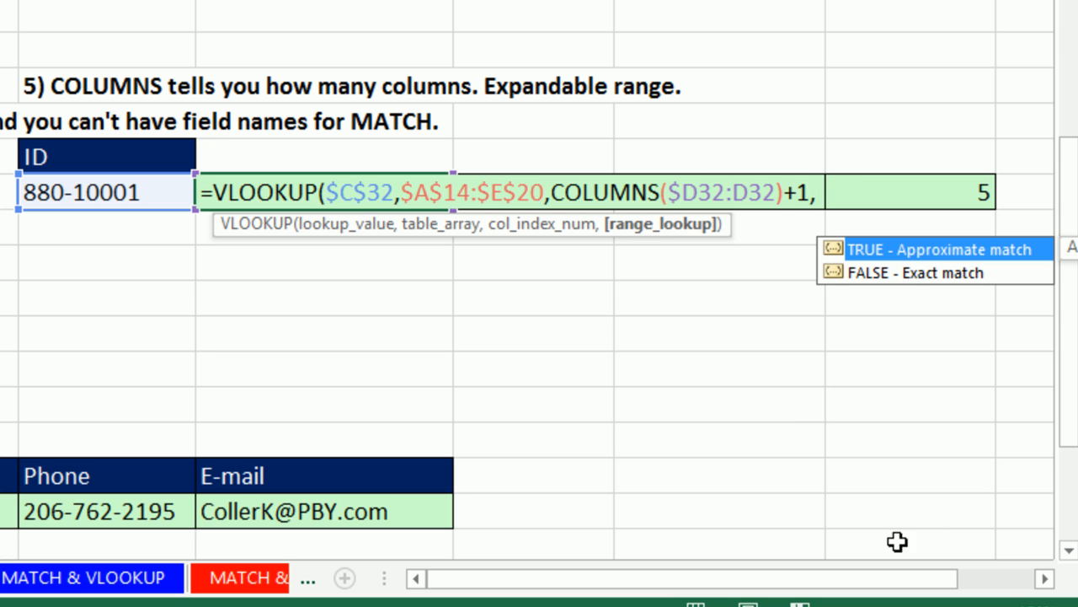
{"action": "type", "text": "0)"}
{"action": "key", "text": "ctrl+Return"}
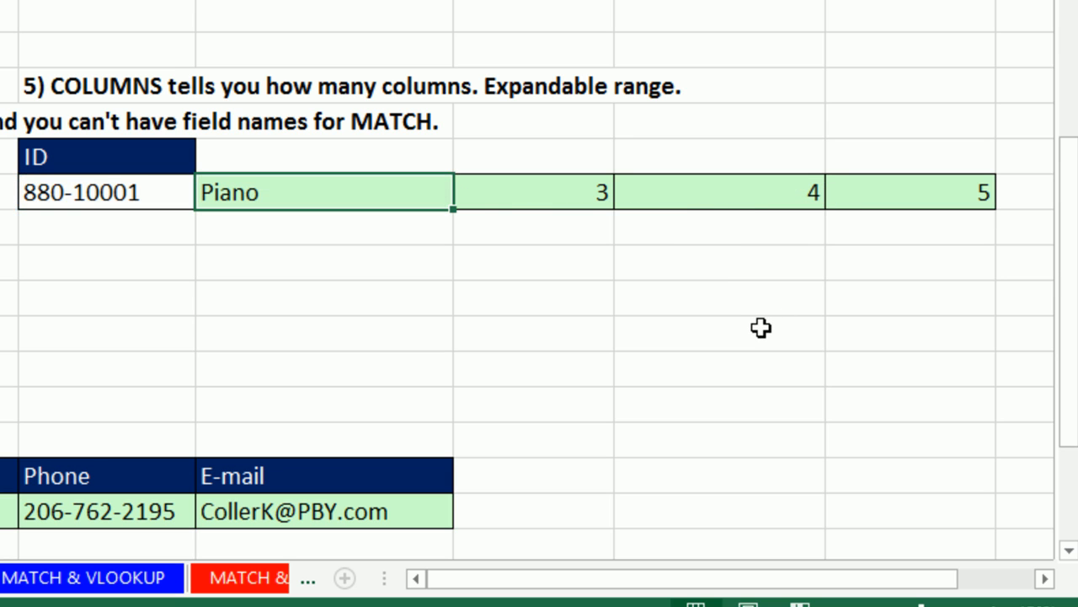
{"action": "left_click_drag", "start_coordinate": [455, 208], "coordinate": [932, 191]}
Step: Change the lookup ID in C32 to the ID of the table record in row 19
{"action": "left_click", "coordinate": [184, 208]}
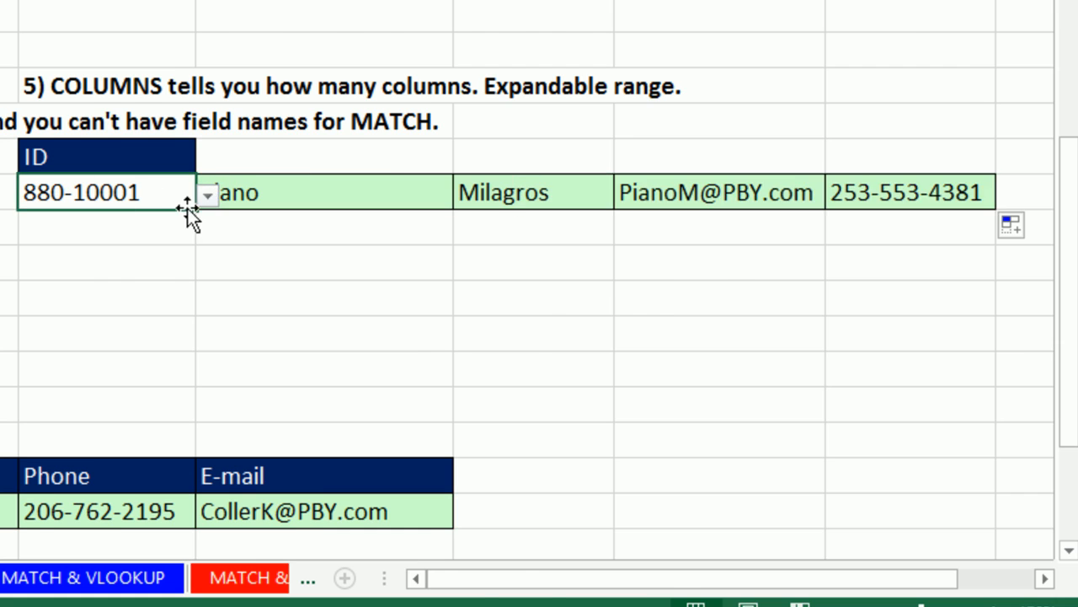
{"action": "left_click", "coordinate": [207, 195]}
{"action": "left_click", "coordinate": [6, 338]}
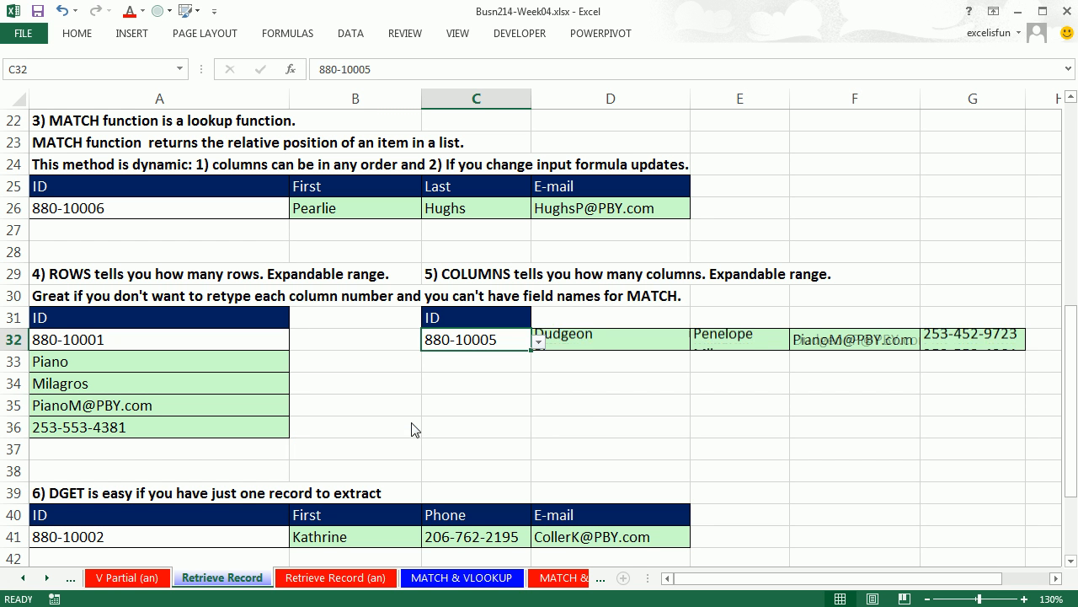
{"action": "left_click", "coordinate": [619, 386]}
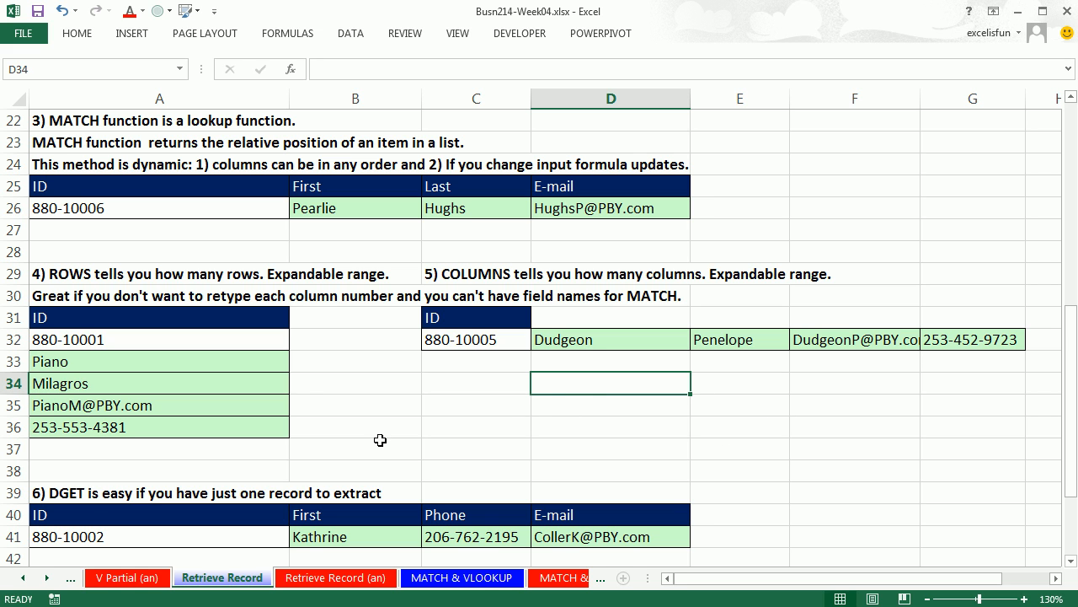
Step: Look back over the record retrieval examples and check the VLOOKUP formula in B6
{"action": "left_click", "coordinate": [380, 440]}
{"action": "scroll", "coordinate": [476, 431], "scroll_direction": "down", "scroll_amount": 4}
{"action": "scroll", "coordinate": [505, 454], "scroll_direction": "down", "scroll_amount": 1}
{"action": "scroll", "coordinate": [557, 496], "scroll_direction": "up", "scroll_amount": 11}
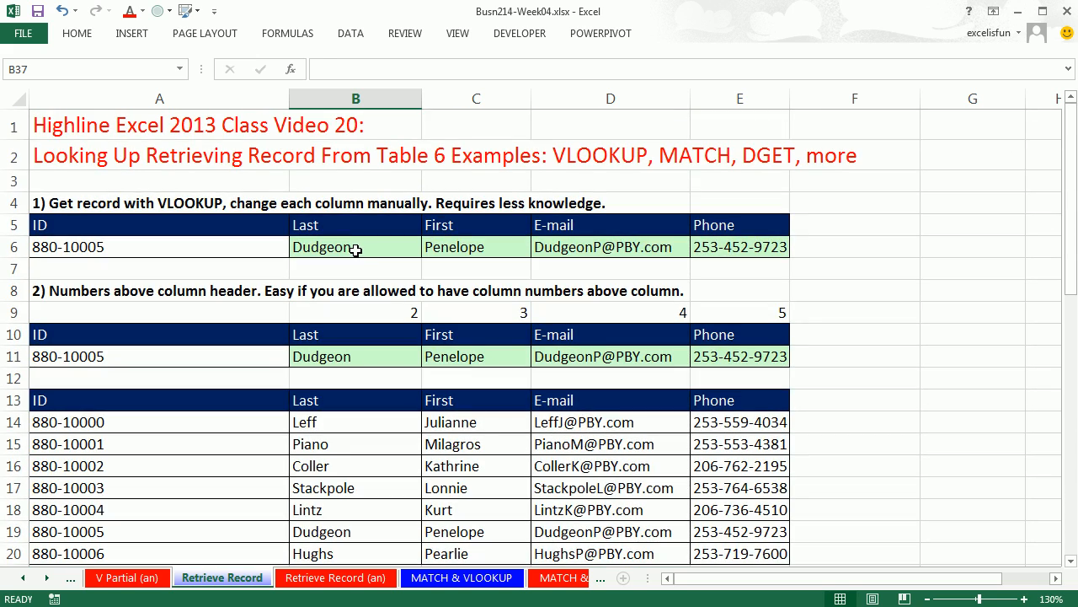
{"action": "left_click", "coordinate": [355, 250]}
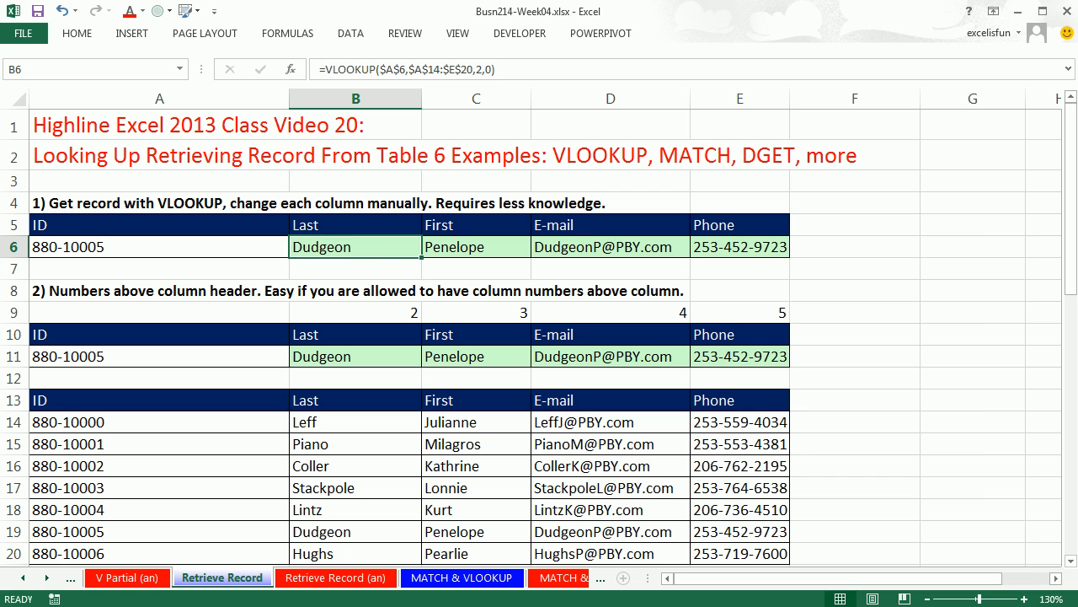